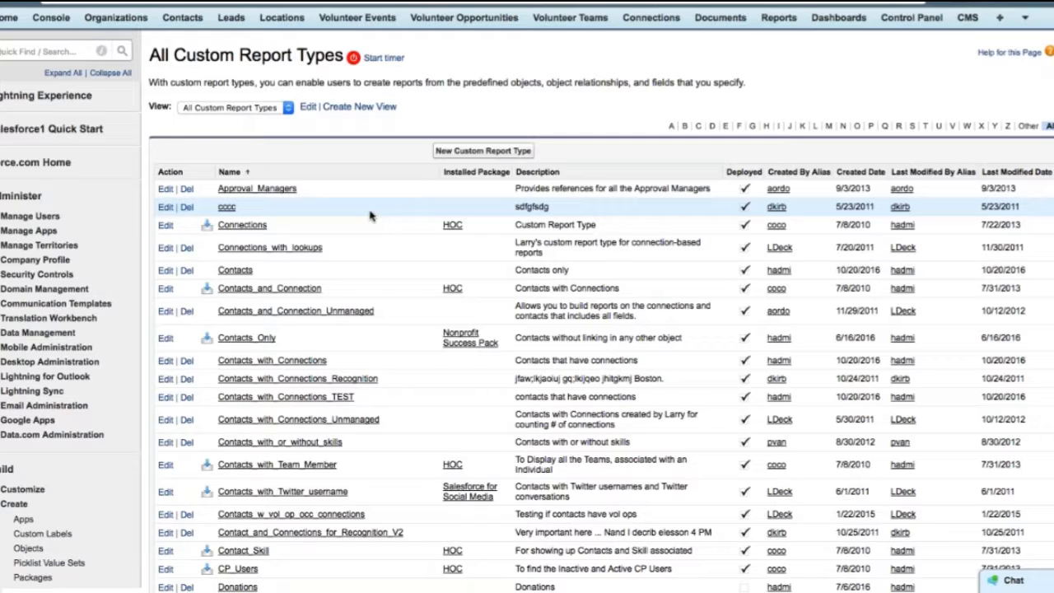
# Step: Start a new custom report type with Contacts as its primary object
pyautogui.scroll(-1, 370, 216)
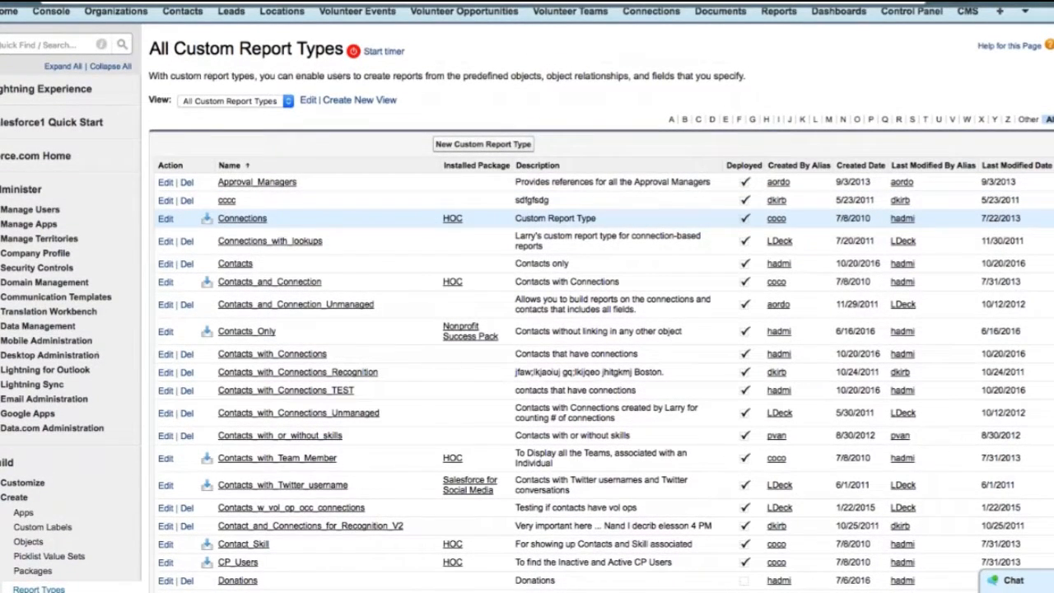
pyautogui.scroll(2, 477, 214)
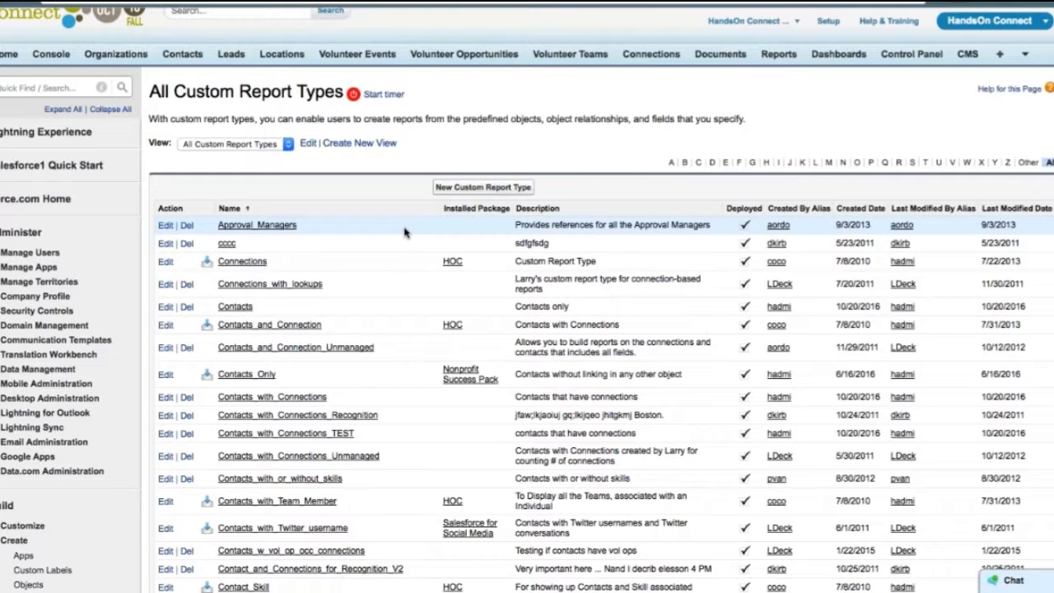
pyautogui.click(482, 187)
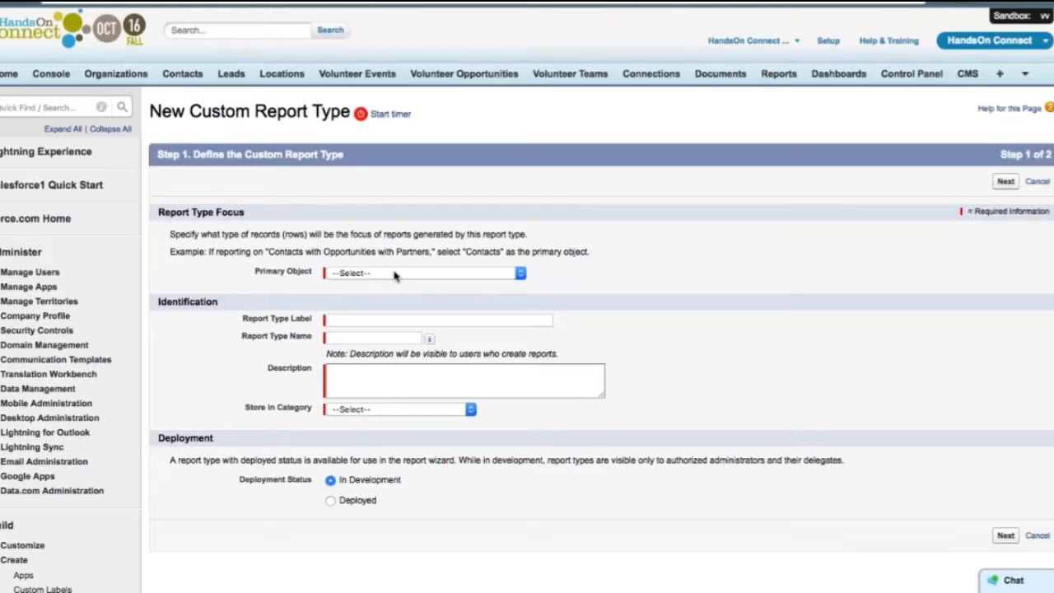
pyautogui.click(394, 275)
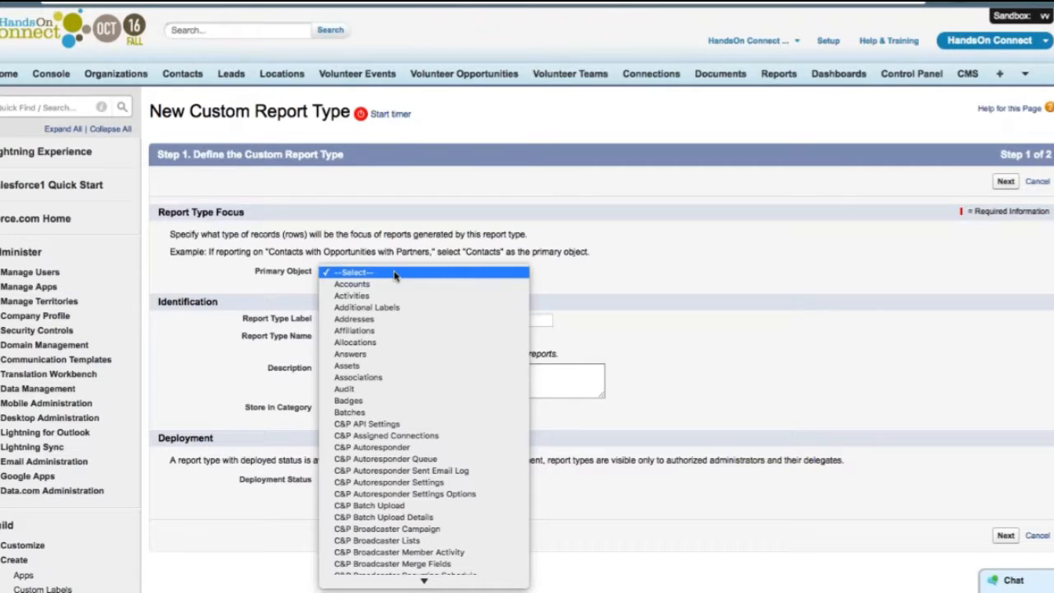
pyautogui.write('con')
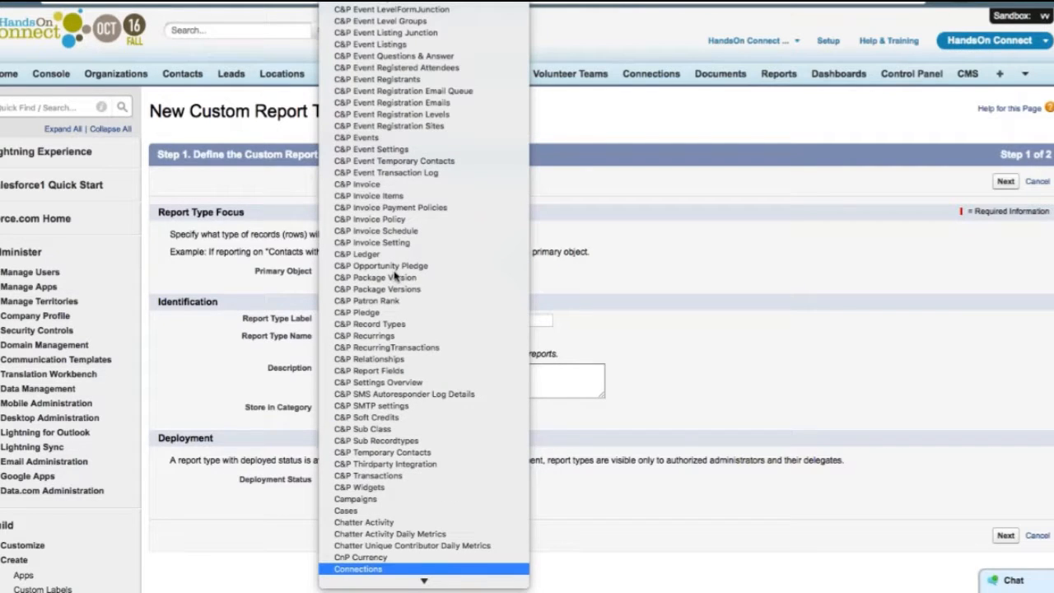
pyautogui.write('t')
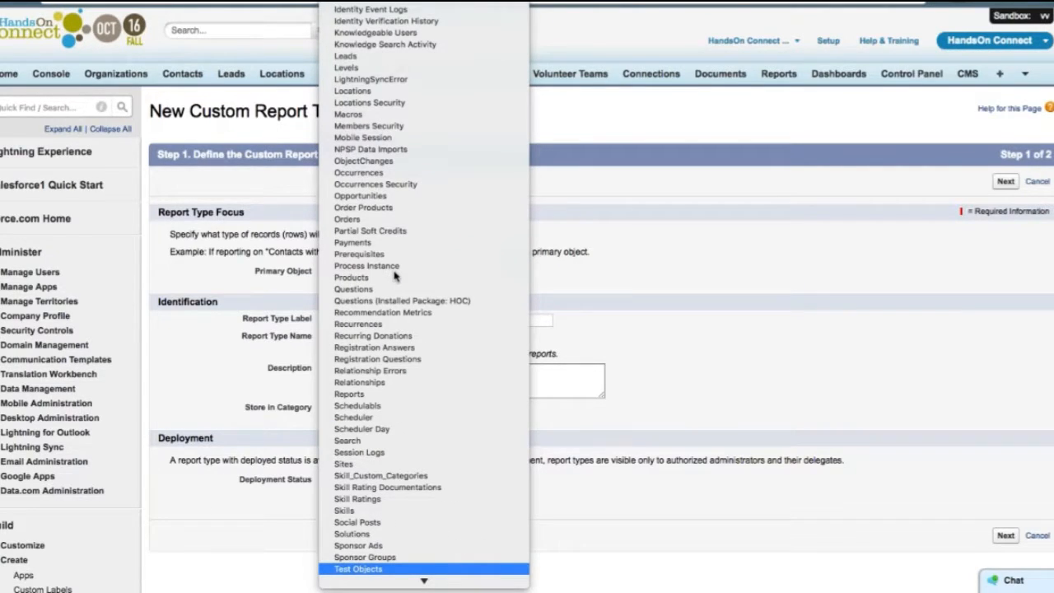
pyautogui.scroll(10, 394, 275)
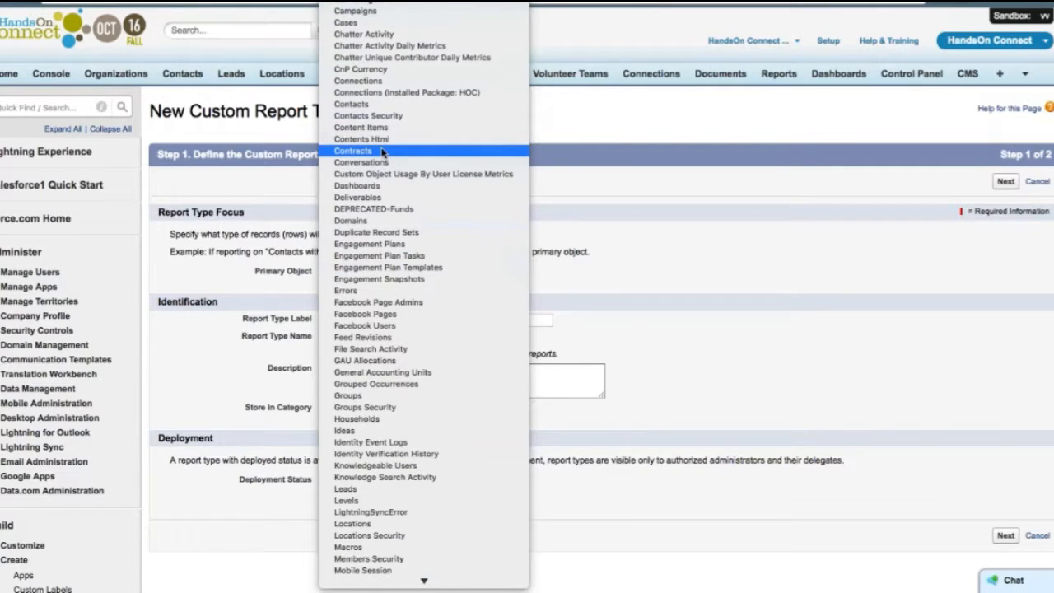
pyautogui.click(372, 104)
# Step: Label the report type "Contacts with Connections TEST 5" and let its report type name fill in from the label
pyautogui.click(367, 313)
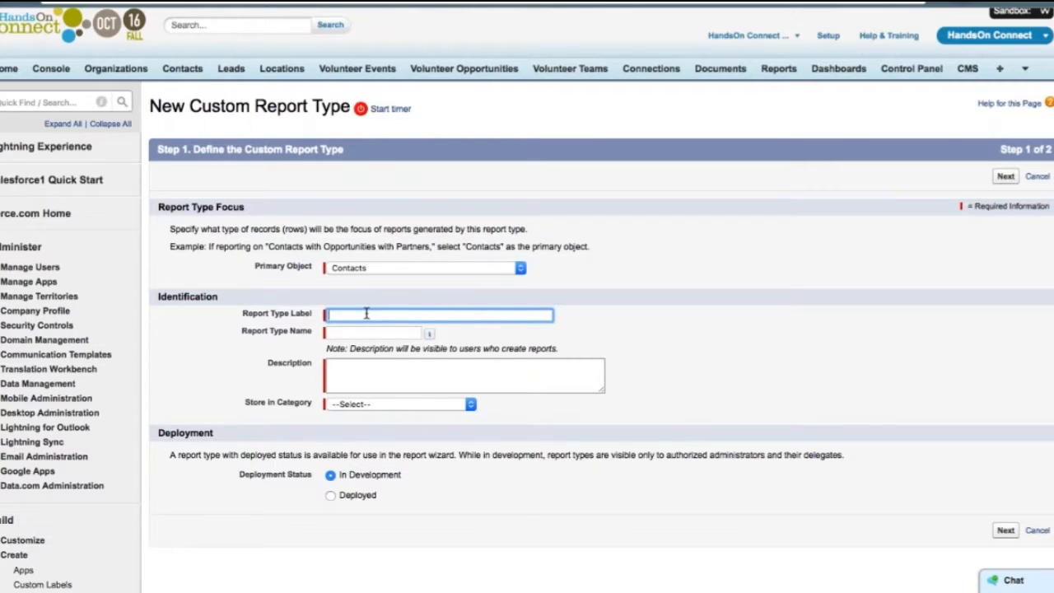
pyautogui.write('Contacts')
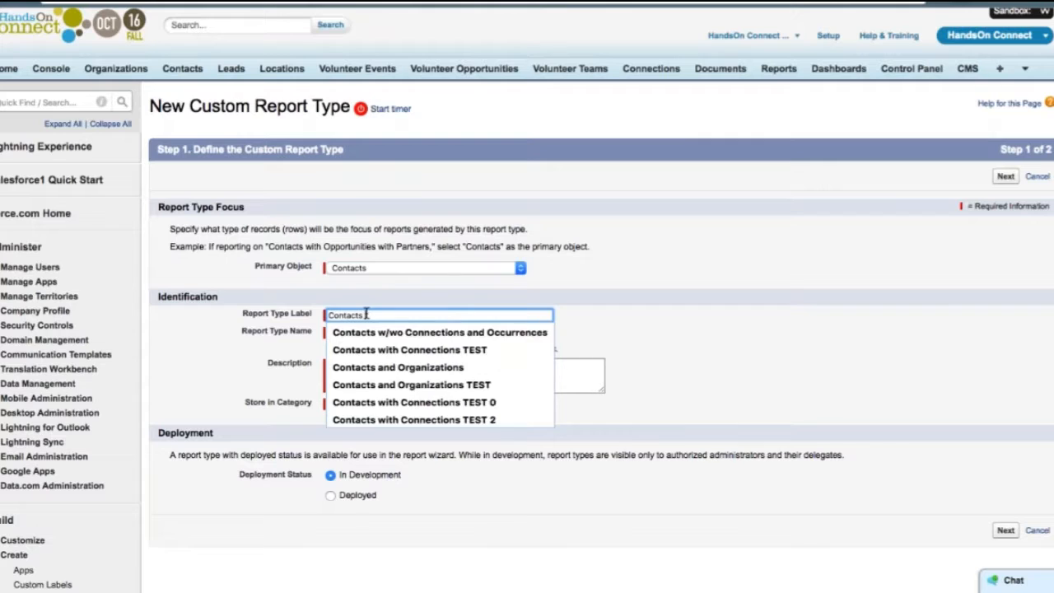
pyautogui.write(' with Connections')
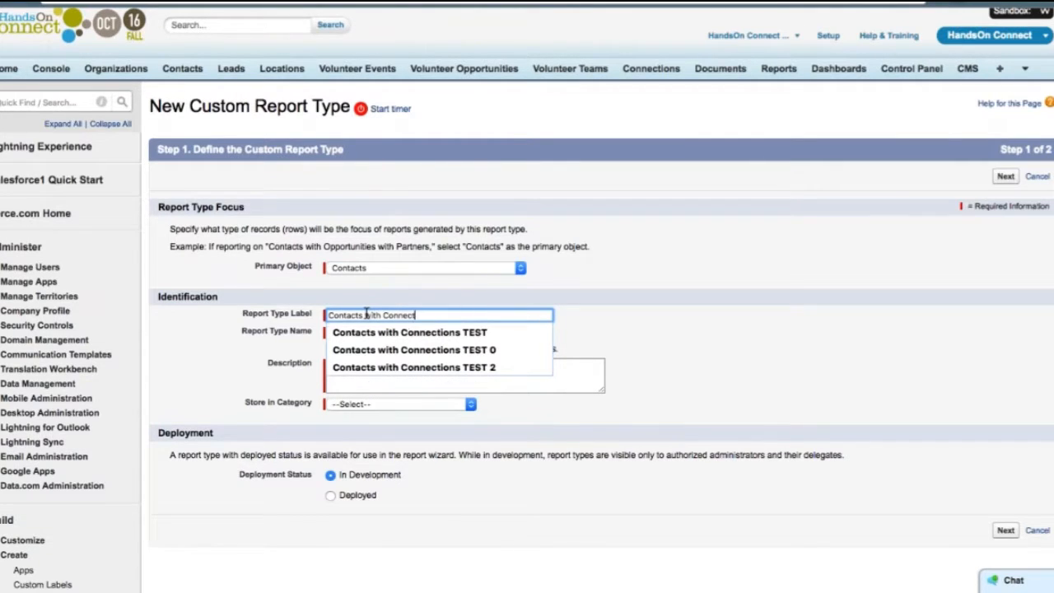
pyautogui.press('BackSpace')
pyautogui.press('BackSpace')
pyautogui.press('BackSpace')
pyautogui.press('BackSpace')
pyautogui.write('ions TEST')
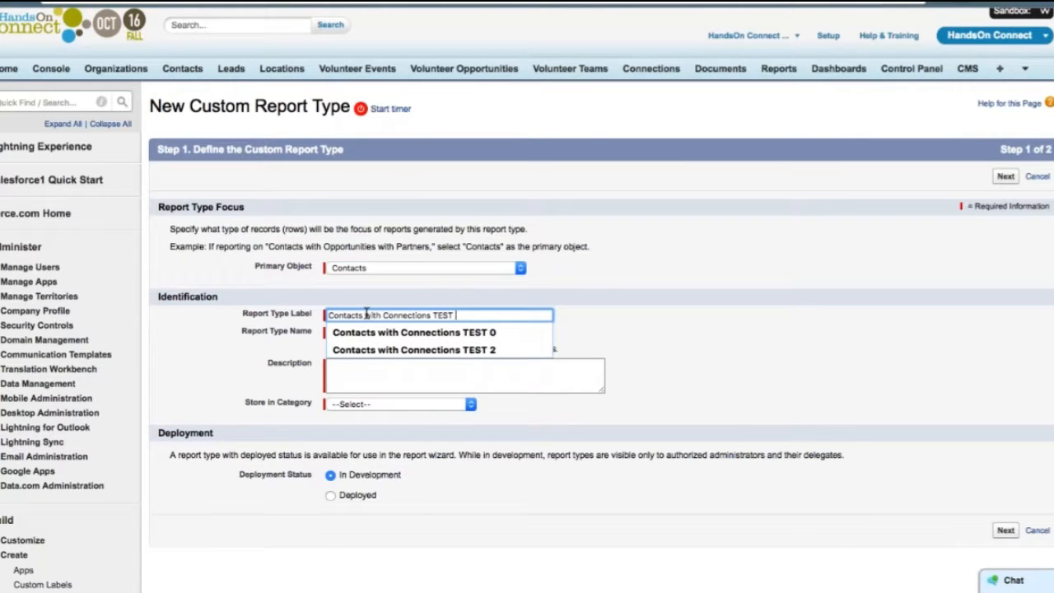
pyautogui.write(' 5')
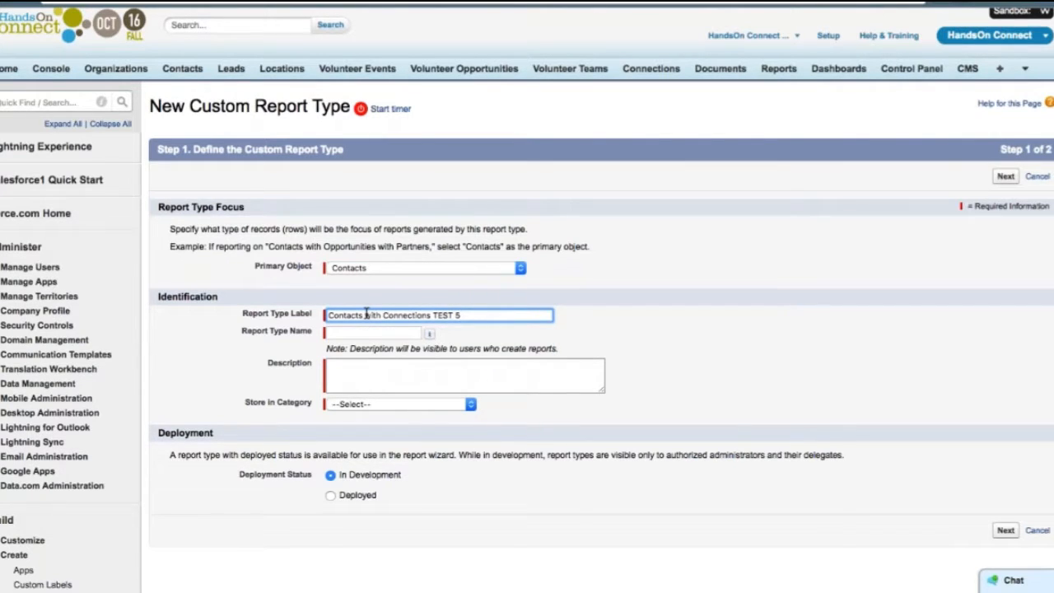
pyautogui.press('Tab')
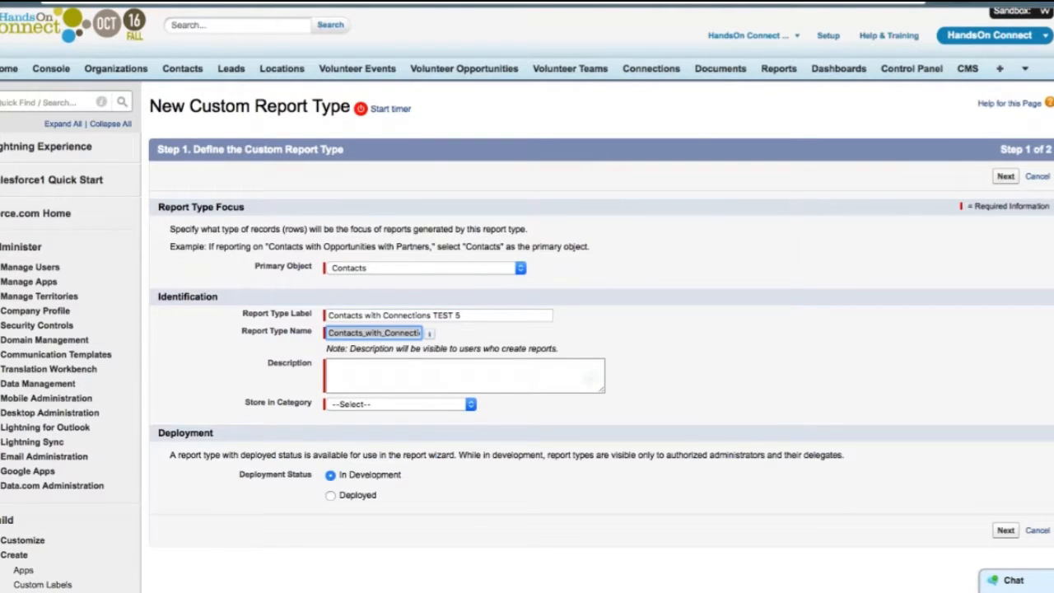
# Step: Complete the report type definition with description "contacts with connections", category Other Reports and status Deployed
pyautogui.click(362, 384)
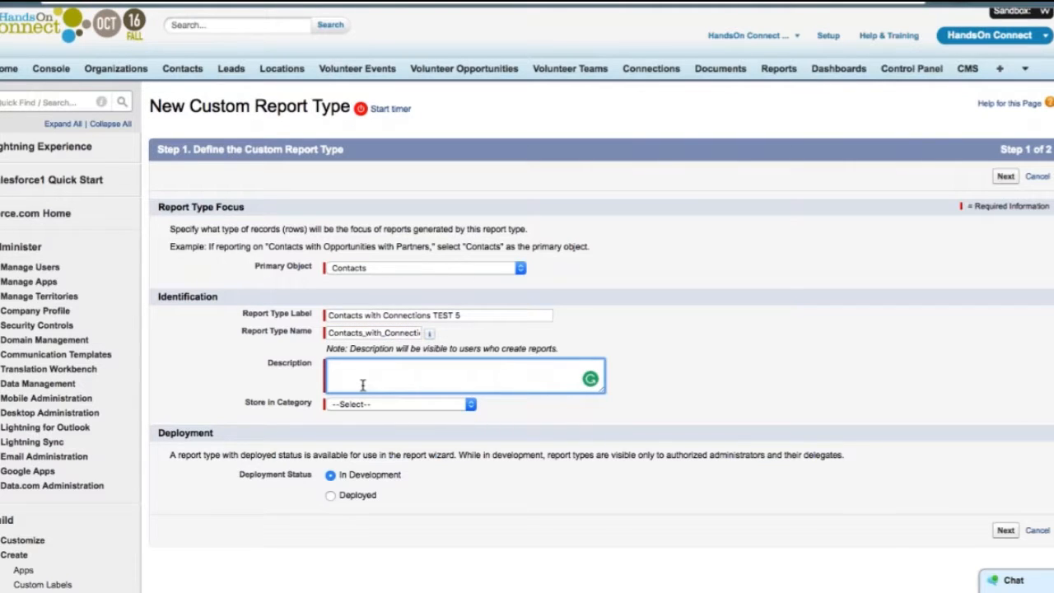
pyautogui.write('contacts with connections')
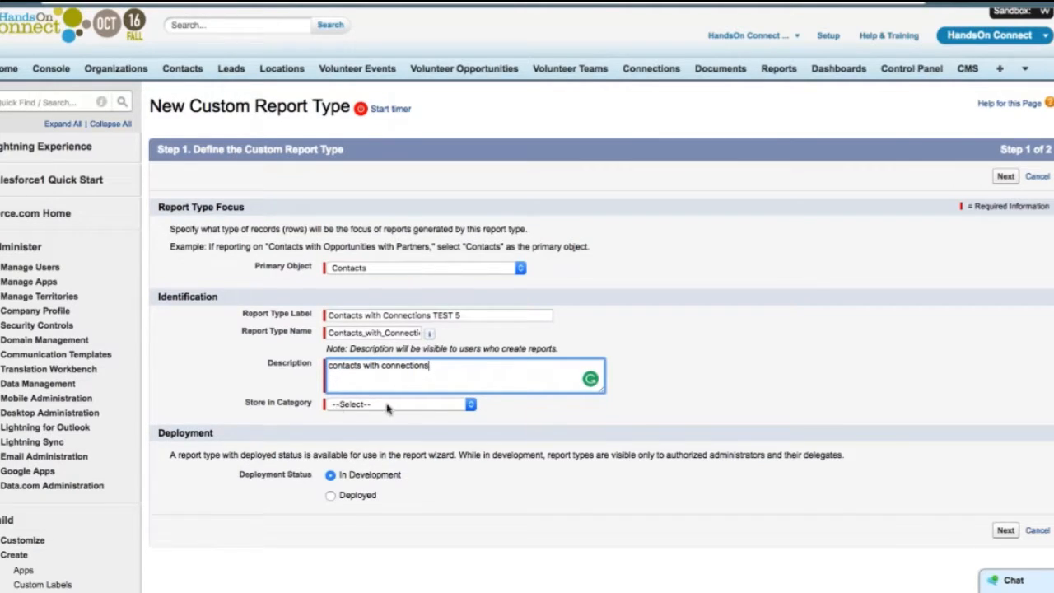
pyautogui.click(388, 405)
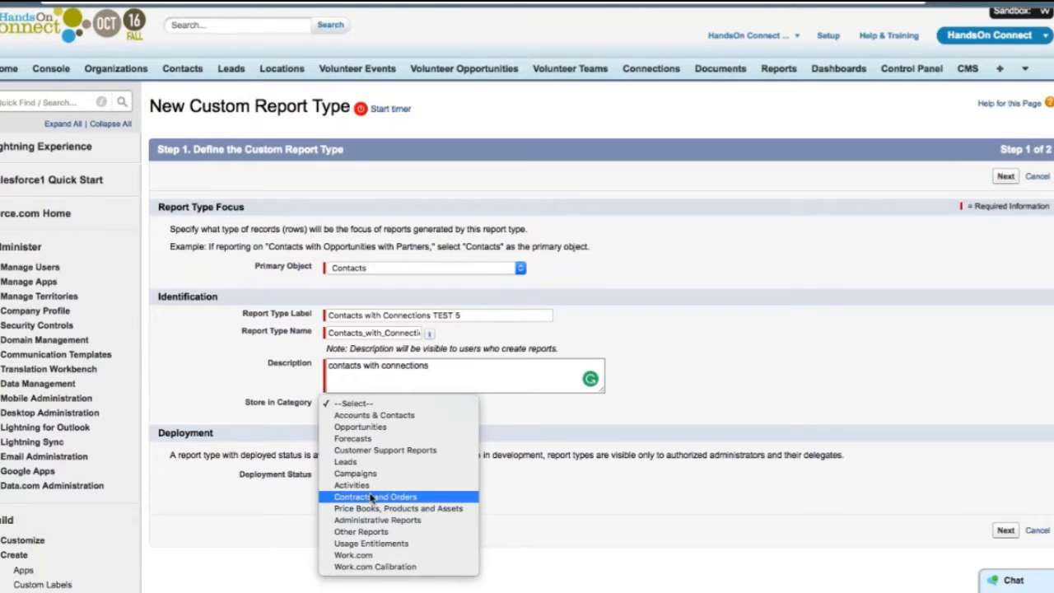
pyautogui.click(372, 532)
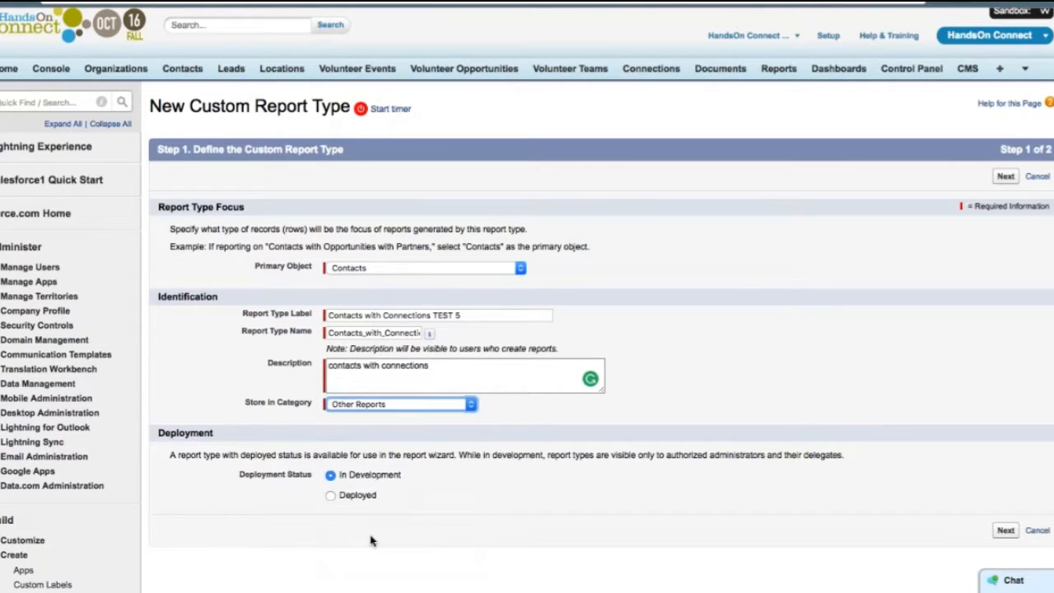
pyautogui.click(330, 496)
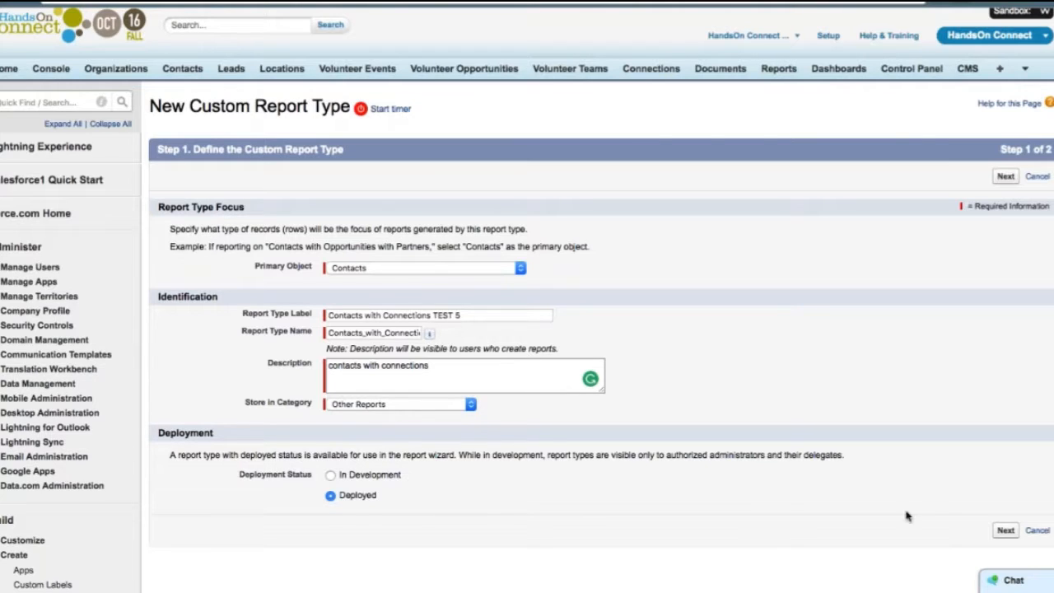
pyautogui.click(1005, 531)
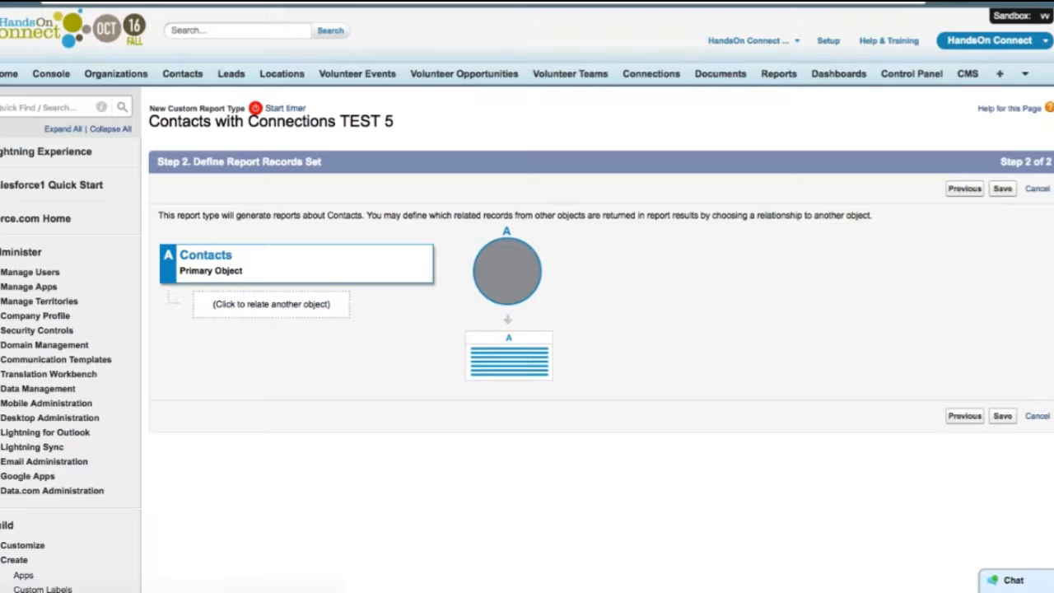
# Step: Relate Connections to Contacts as object B, with each Contacts record requiring at least one related Connections record
pyautogui.click(278, 310)
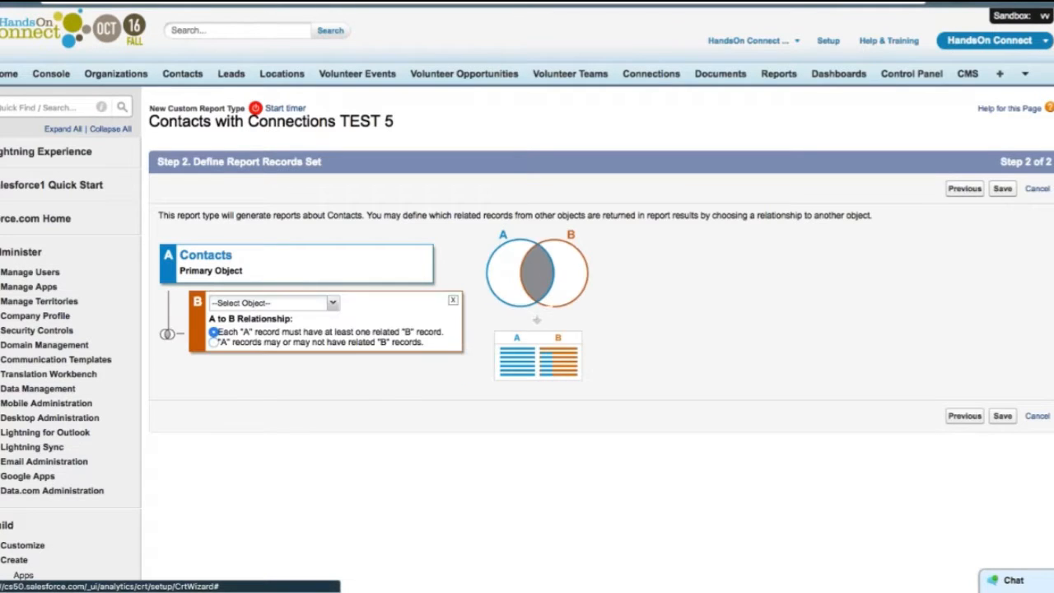
pyautogui.write('c')
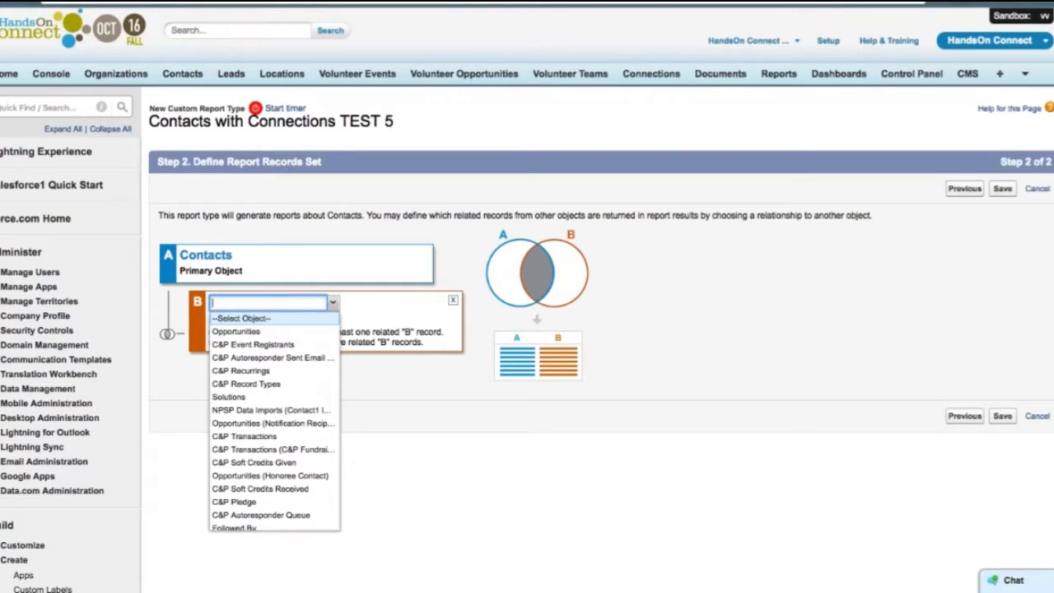
pyautogui.write('conne')
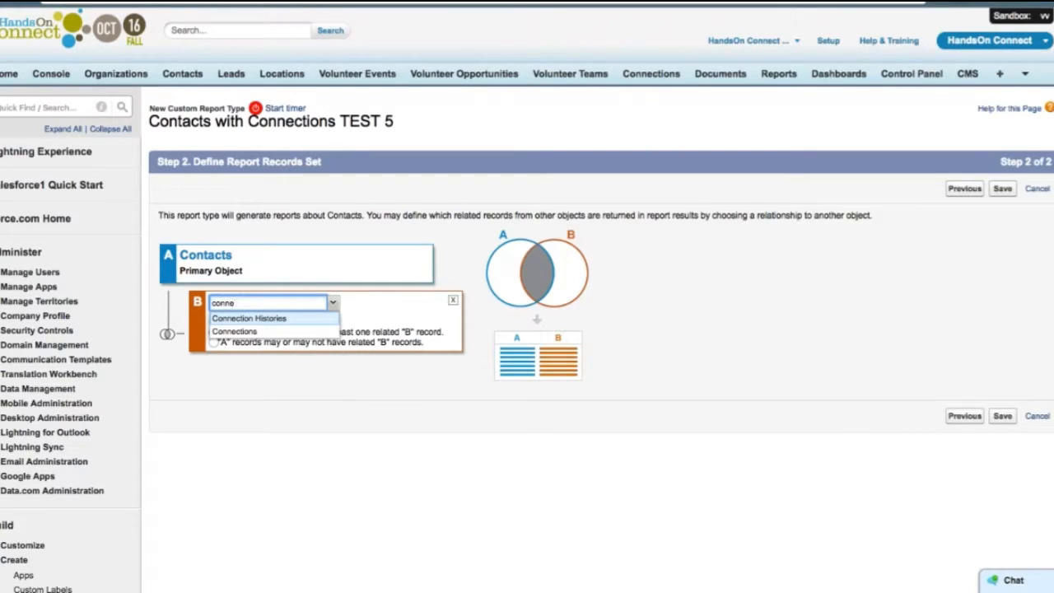
pyautogui.click(247, 331)
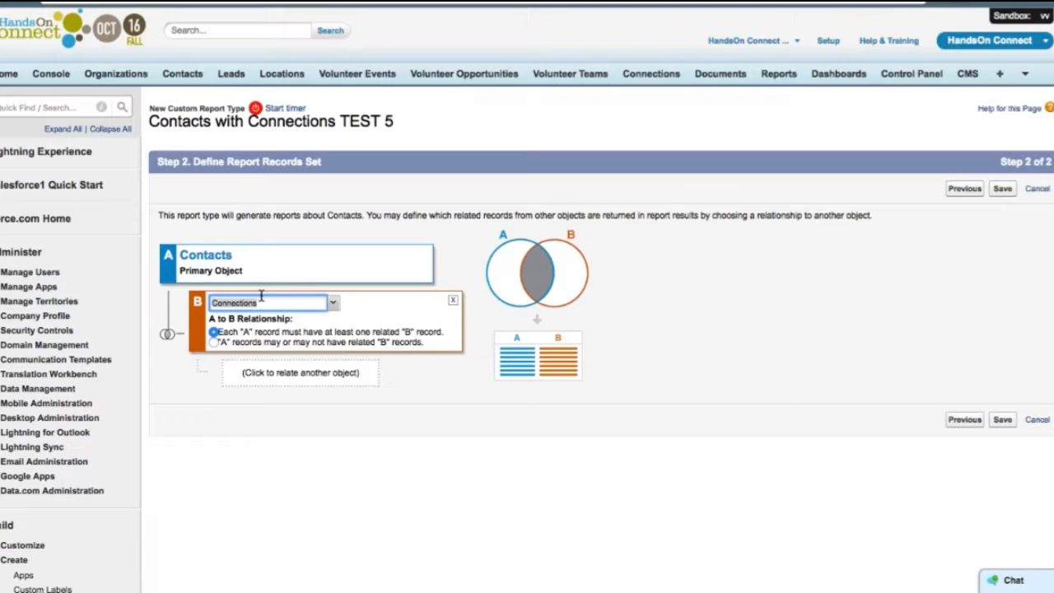
pyautogui.click(816, 455)
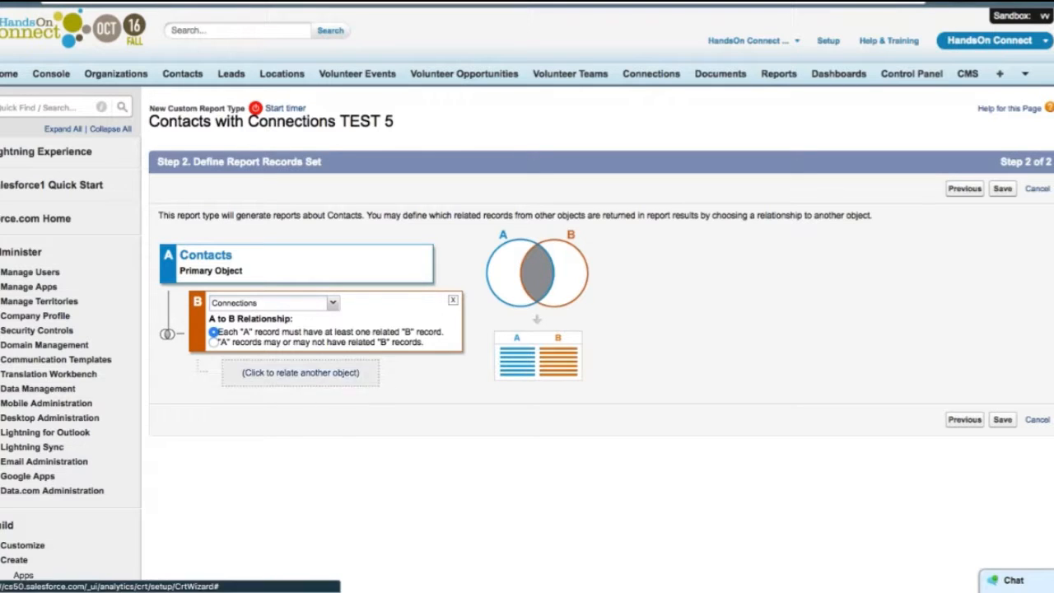
pyautogui.click(291, 374)
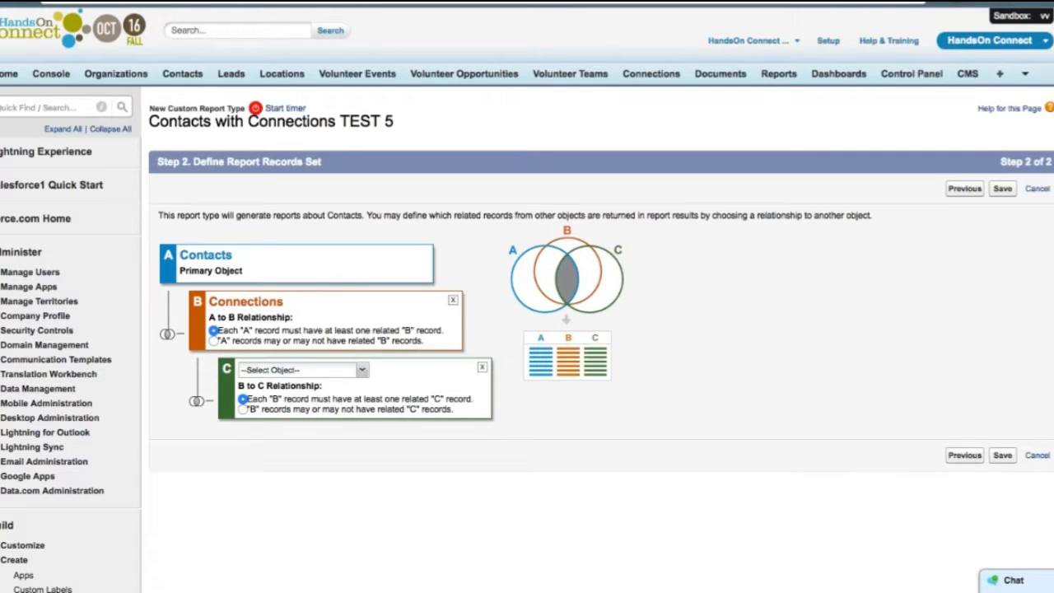
pyautogui.click(363, 370)
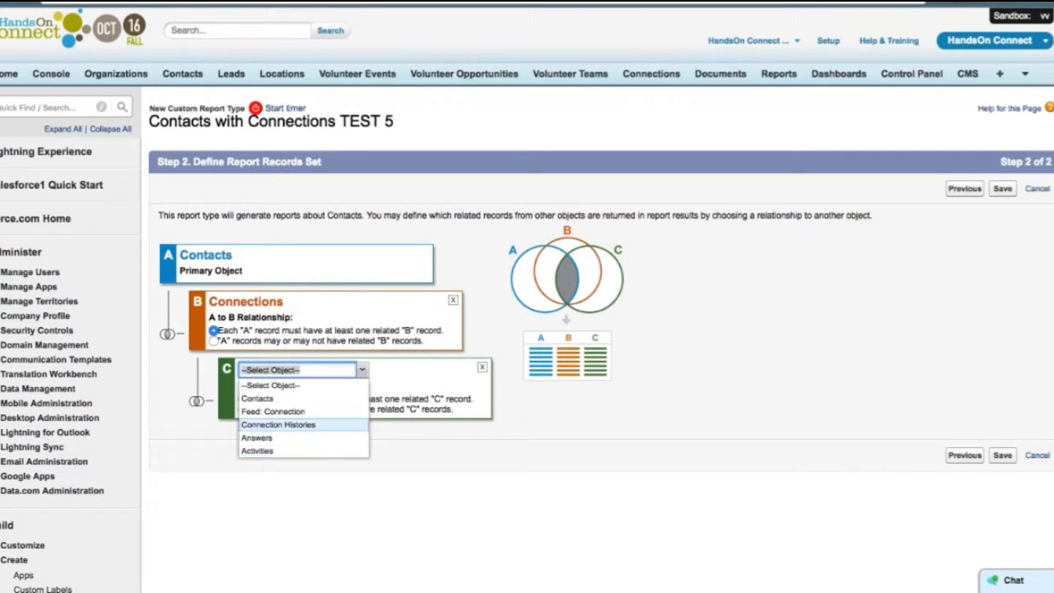
pyautogui.click(481, 367)
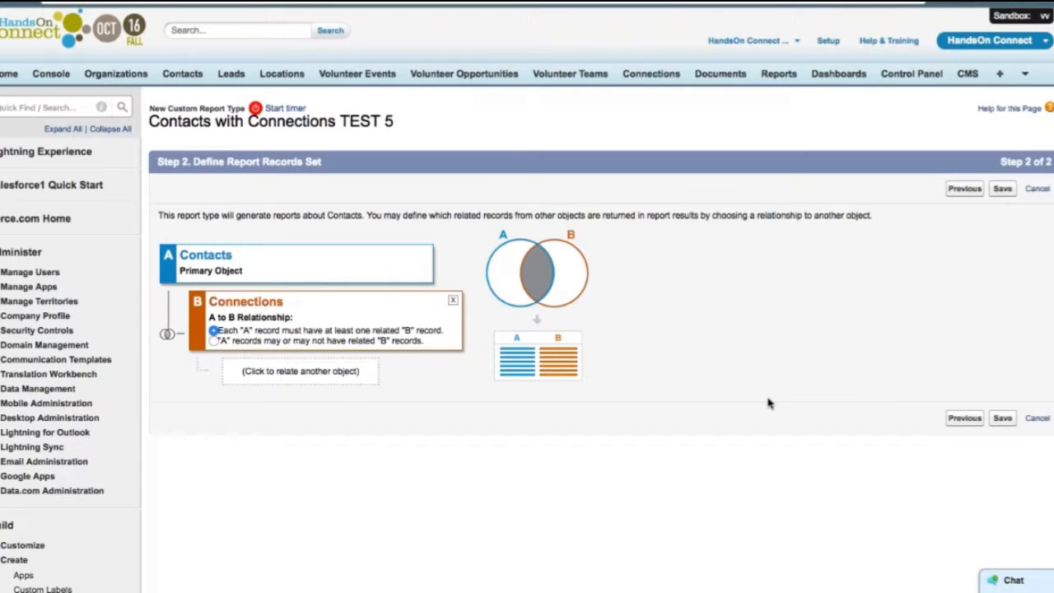
# Step: Save the custom report type and open the layout of its fields available for reports for editing
pyautogui.click(1002, 419)
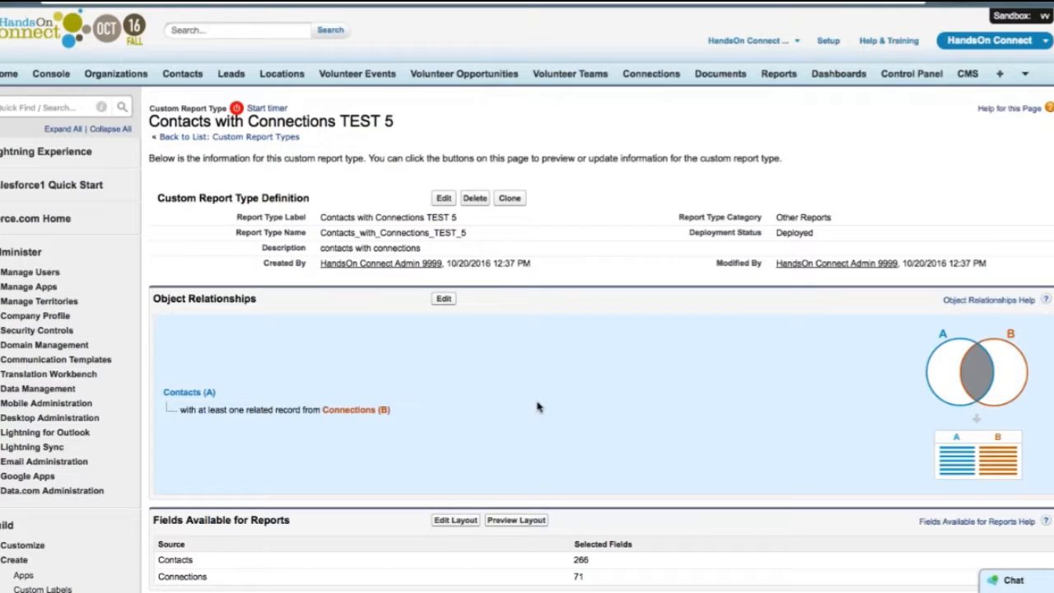
pyautogui.scroll(-2, 537, 407)
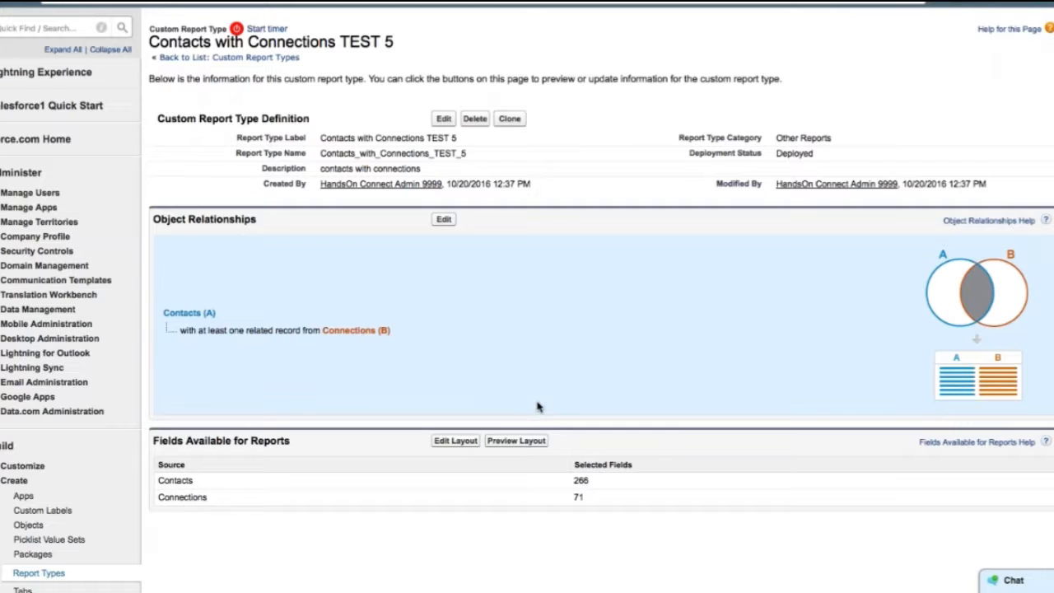
pyautogui.scroll(-1, 537, 407)
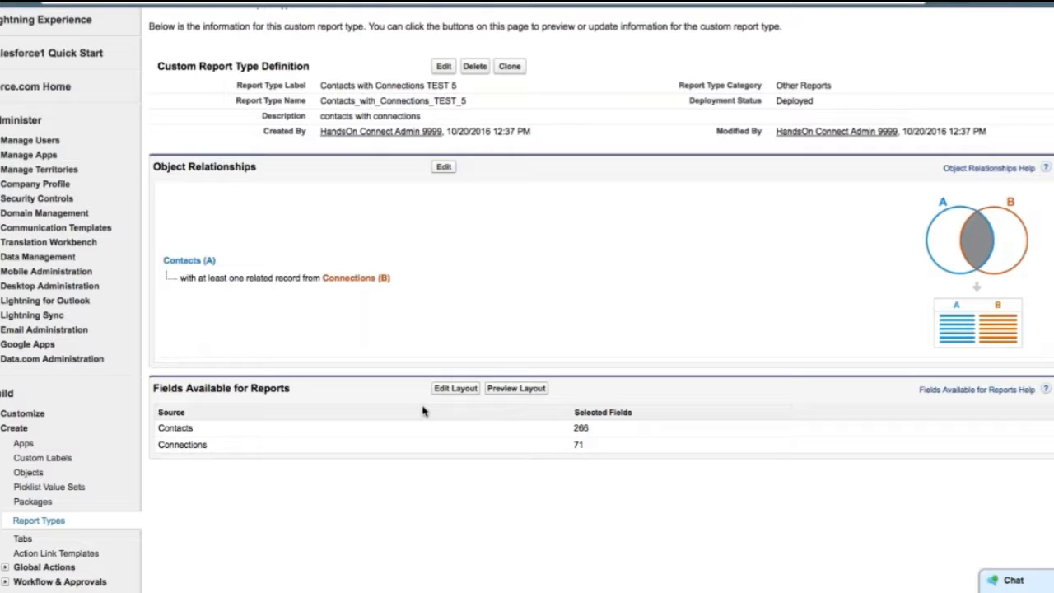
pyautogui.click(455, 388)
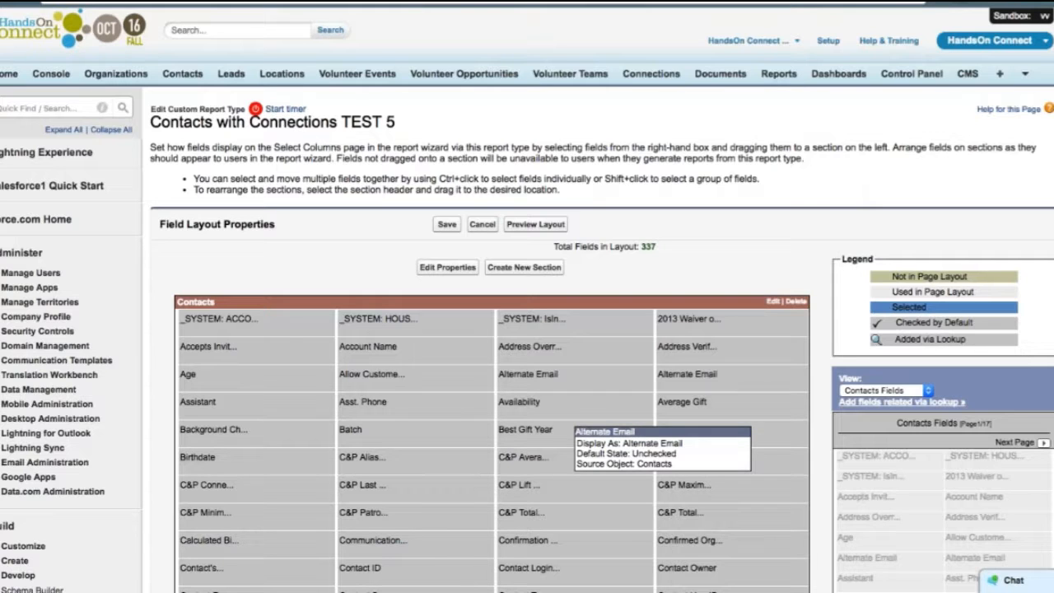
pyautogui.scroll(-3, 527, 330)
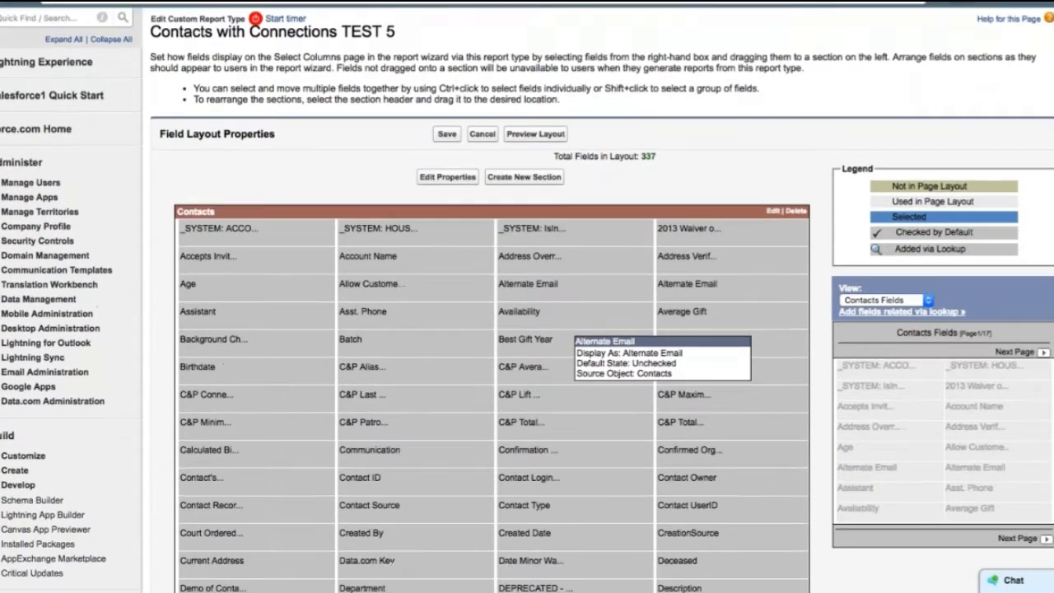
pyautogui.scroll(-1, 527, 329)
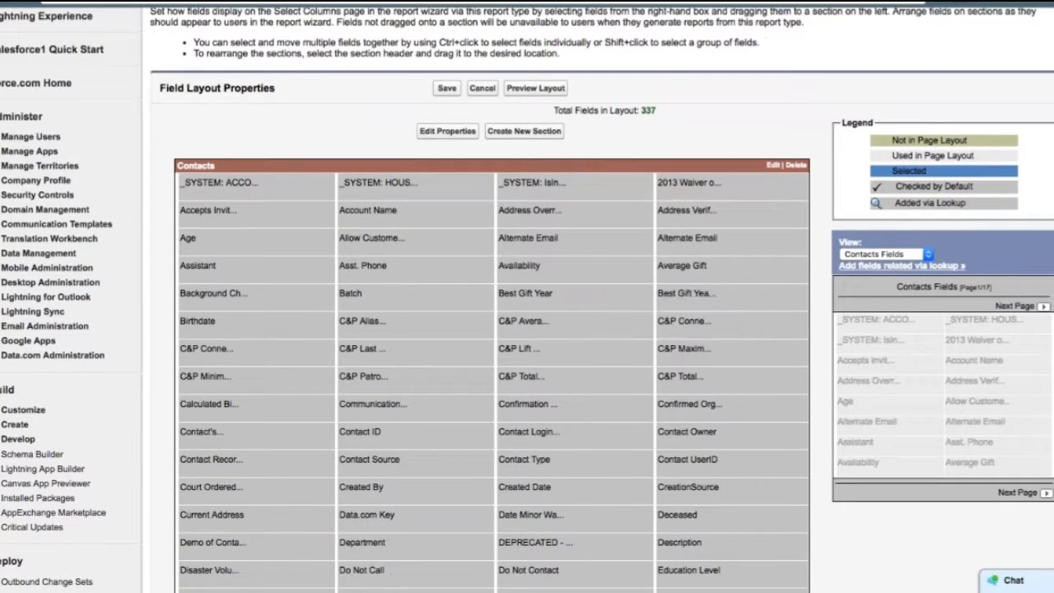
pyautogui.click(904, 268)
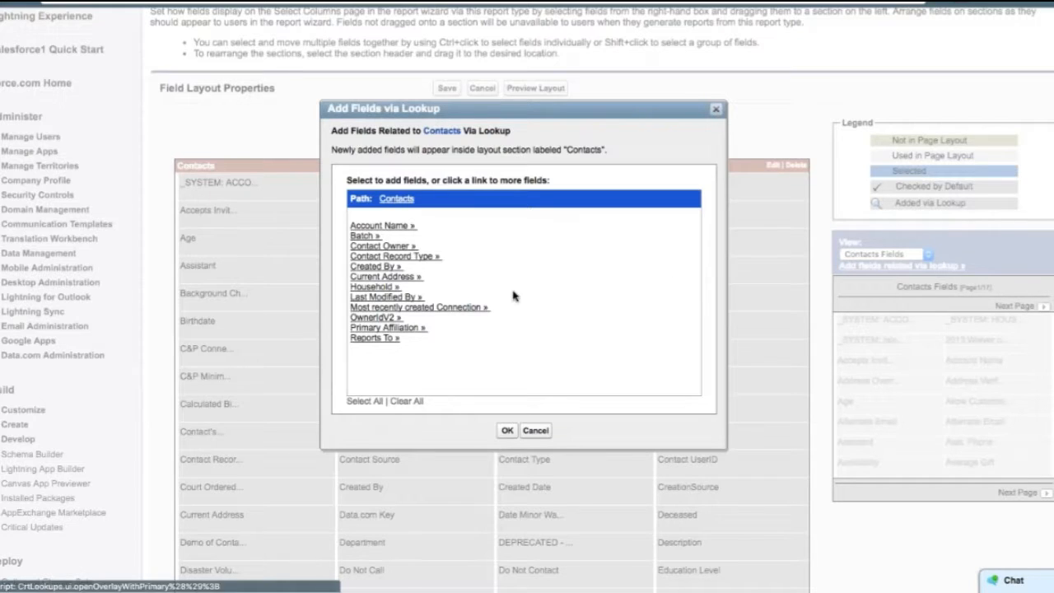
pyautogui.click(371, 287)
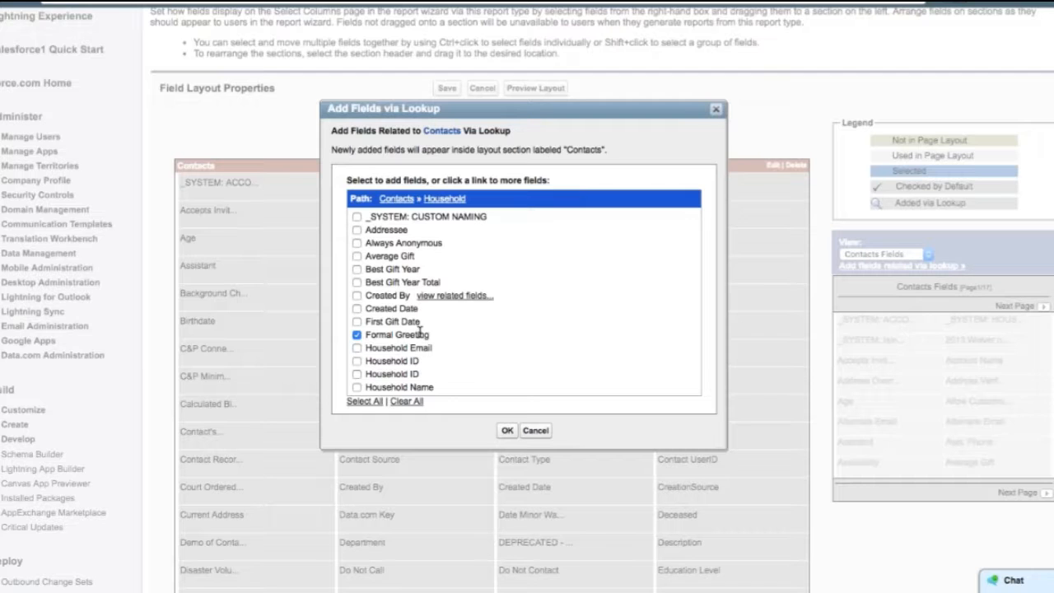
pyautogui.click(534, 430)
# Step: Save the field layout and create a new report based on the Contacts with Connections TEST 5 report type
pyautogui.click(446, 87)
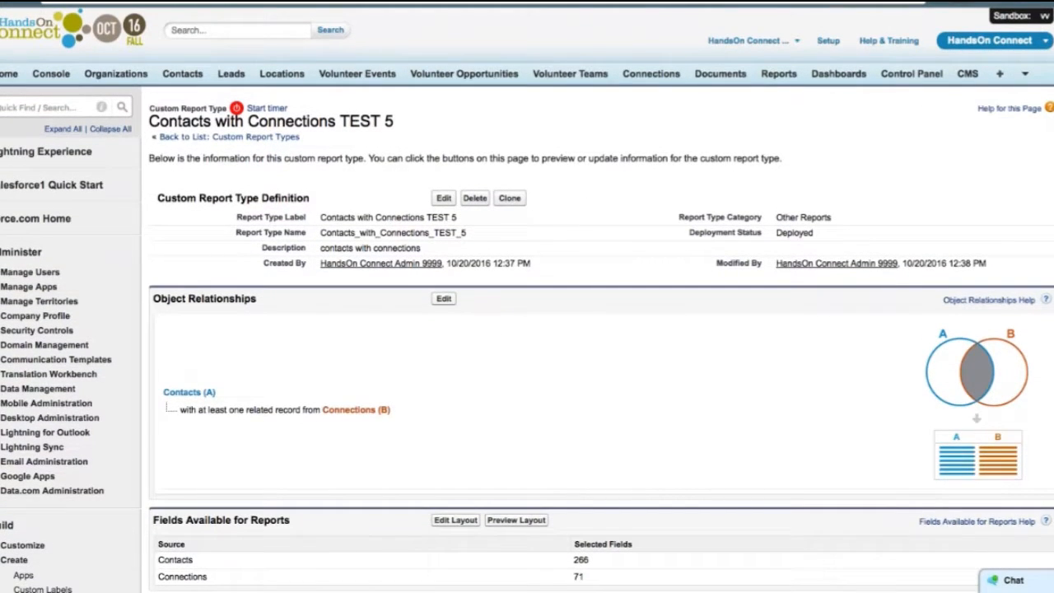
pyautogui.click(778, 75)
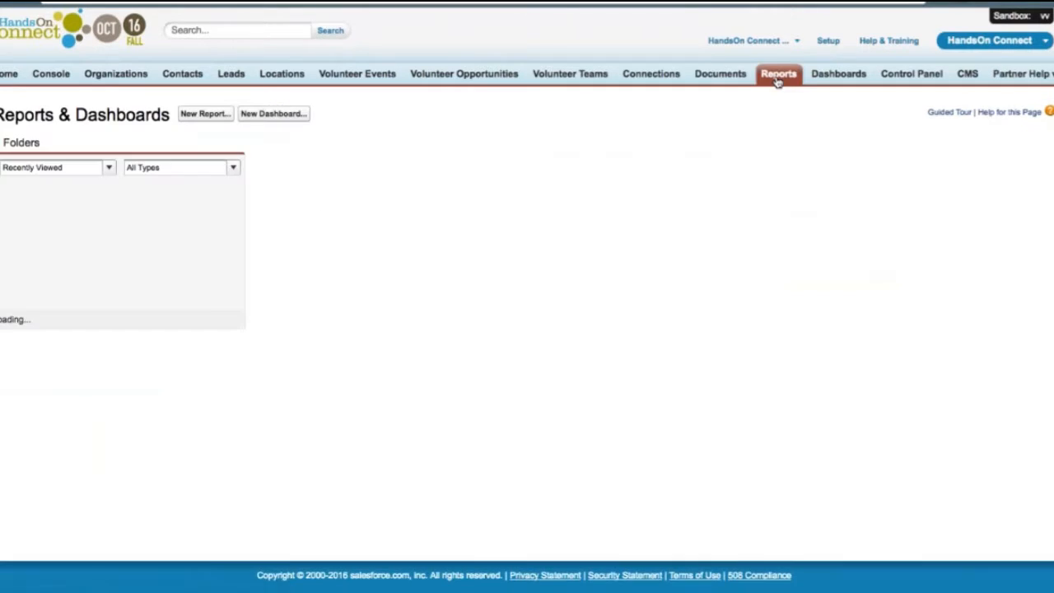
pyautogui.click(201, 114)
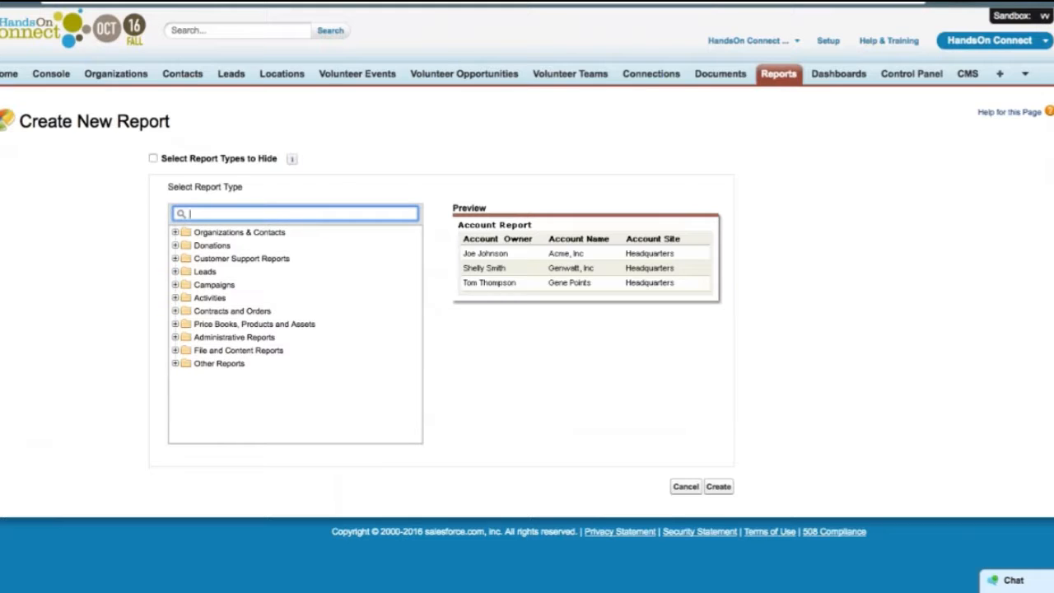
pyautogui.write('test')
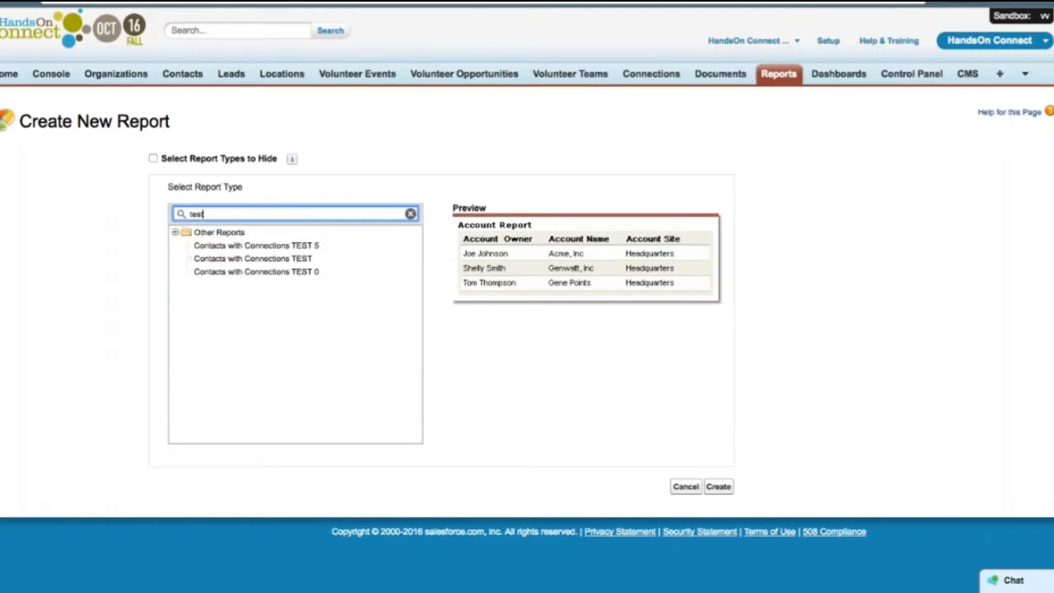
pyautogui.click(236, 245)
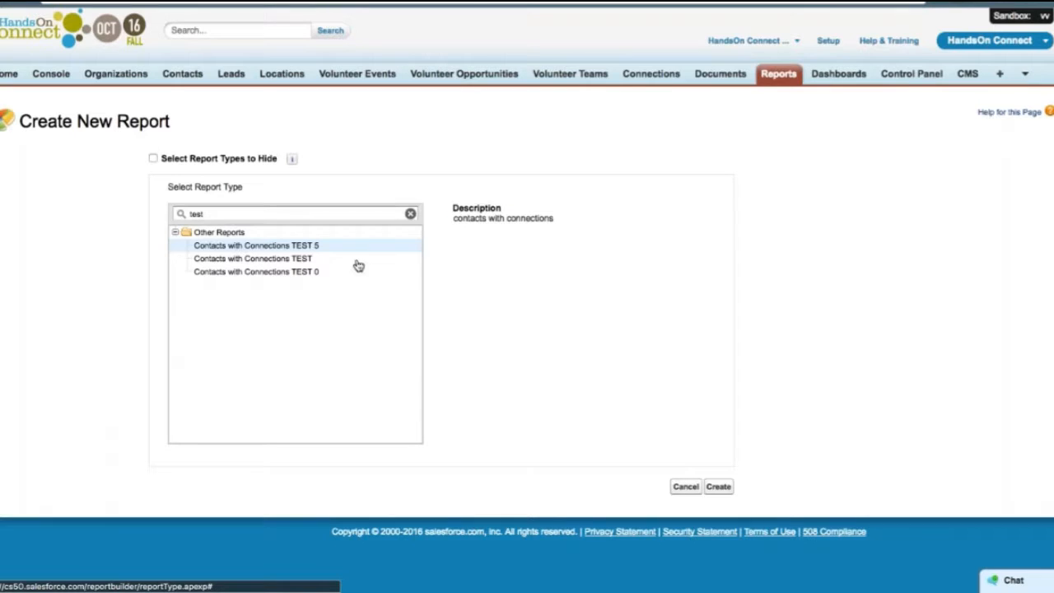
pyautogui.click(718, 486)
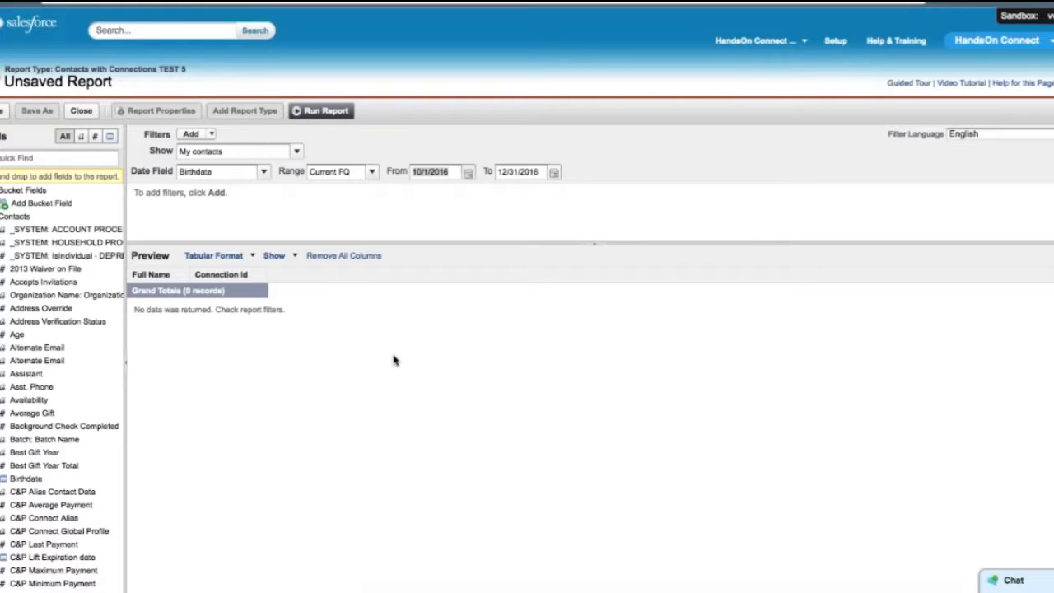
# Step: Set the report to show all contacts with the date range All Time
pyautogui.click(298, 153)
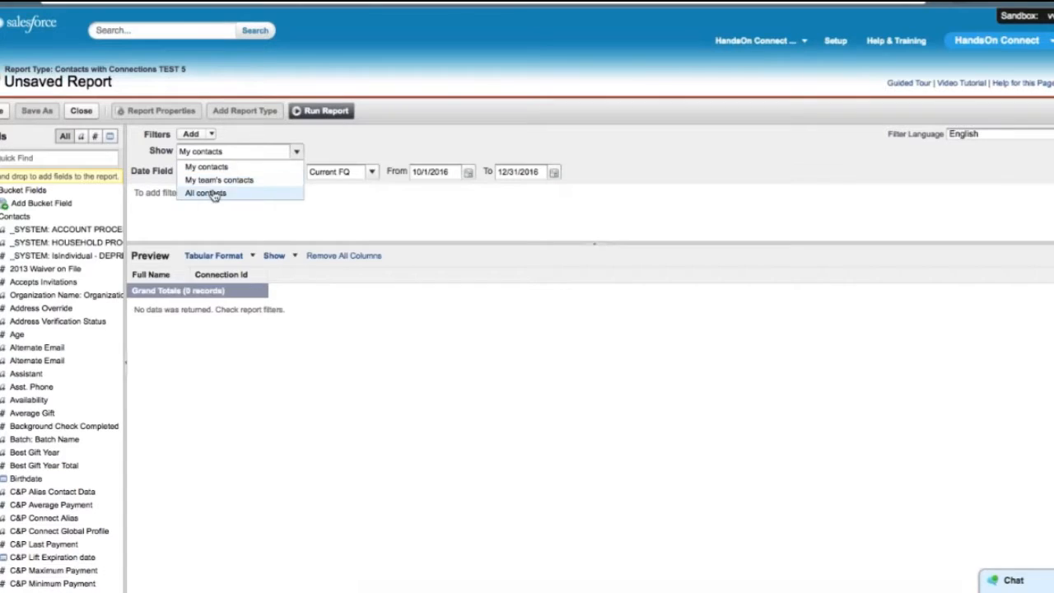
pyautogui.click(262, 193)
pyautogui.click(372, 172)
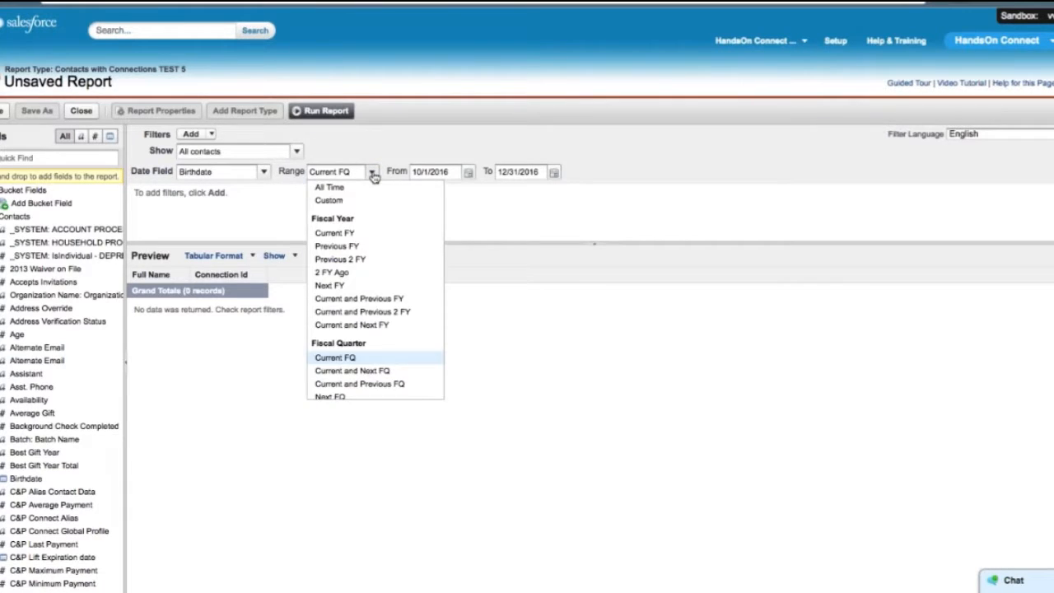
pyautogui.click(328, 188)
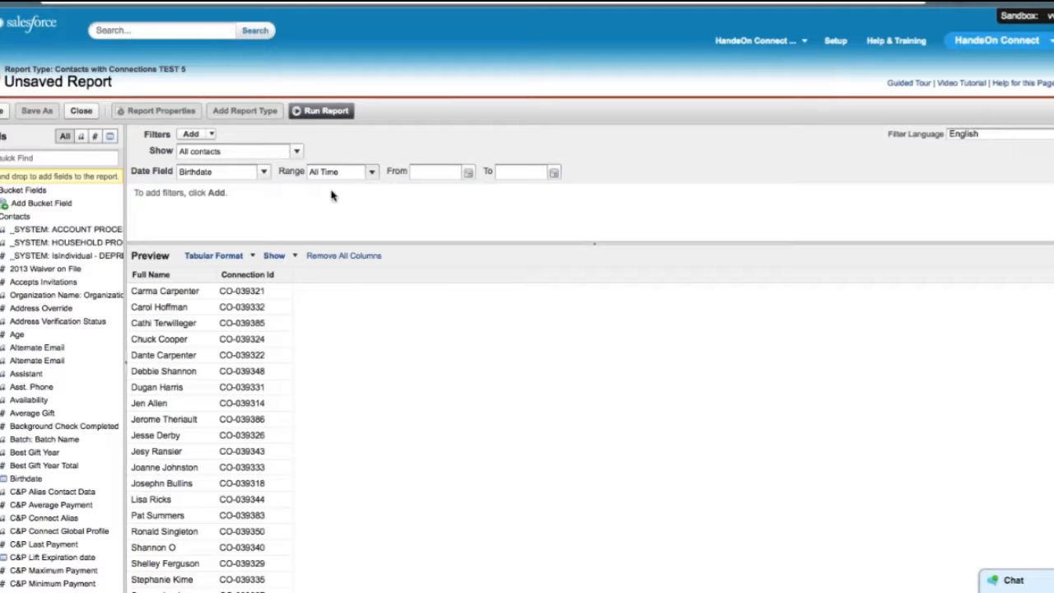
# Step: Find the Age field of Contacts and add it to the report as a column after Connection Id
pyautogui.click(24, 150)
pyautogui.write('age')
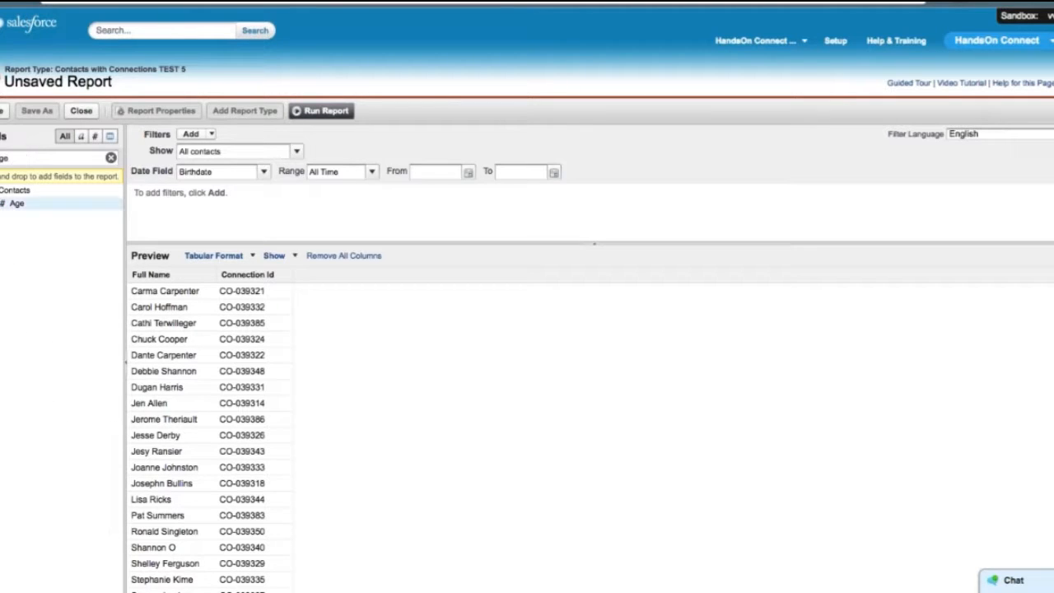
pyautogui.moveTo(16, 203); pyautogui.dragTo(284, 287)
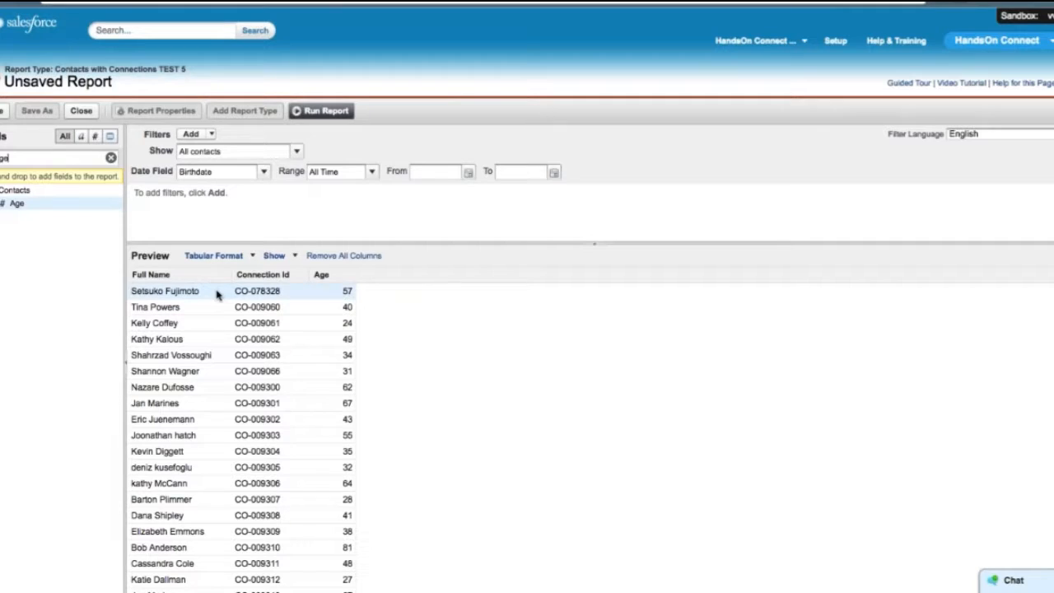
# Step: Add a report filter requiring the Contacts field Hours Served to be greater than 0
pyautogui.click(190, 135)
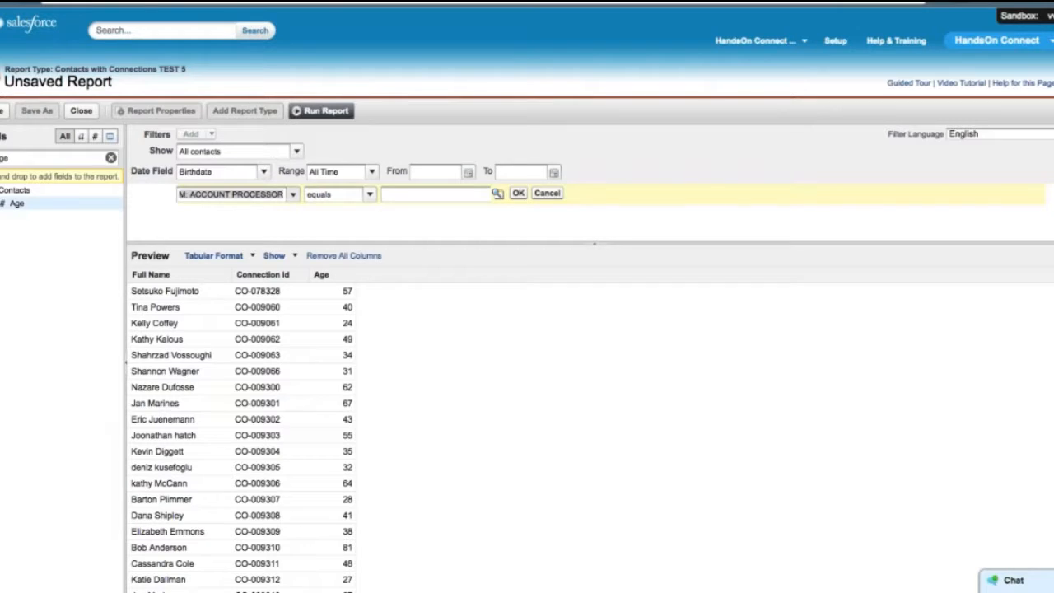
pyautogui.write('hours')
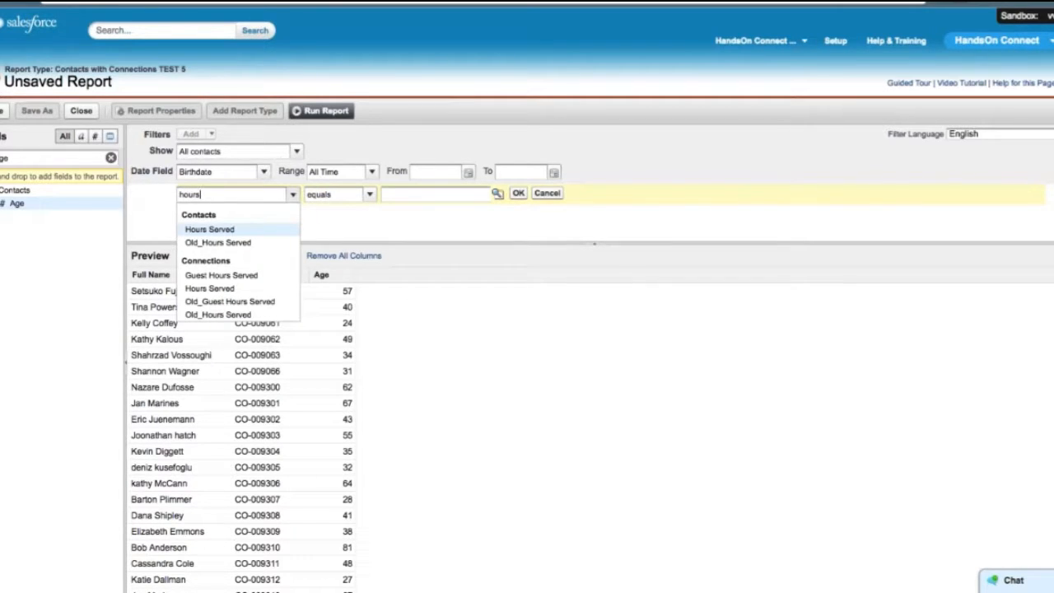
pyautogui.click(209, 229)
pyautogui.click(368, 195)
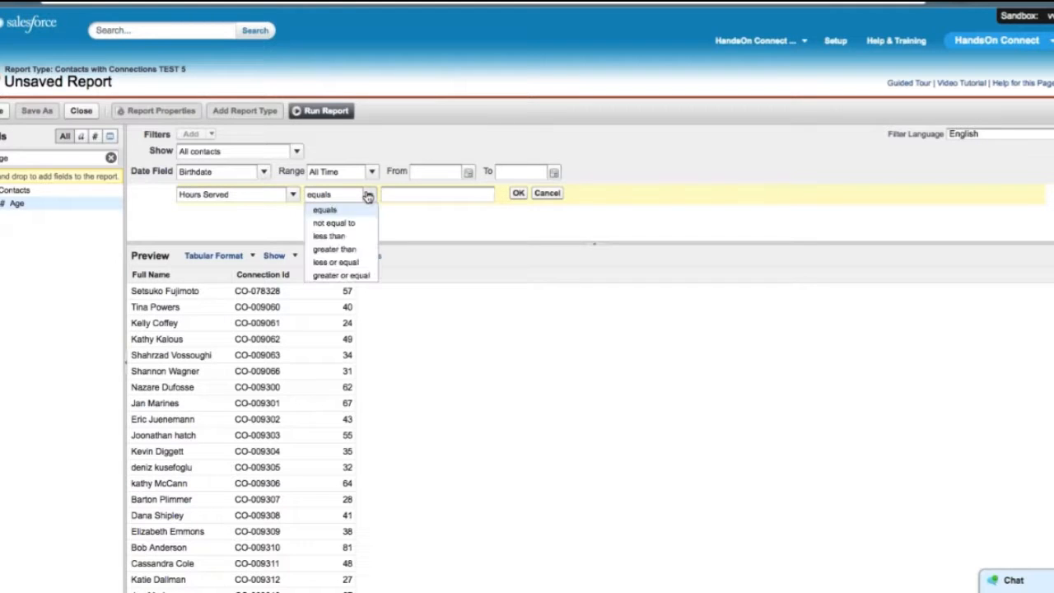
pyautogui.click(335, 249)
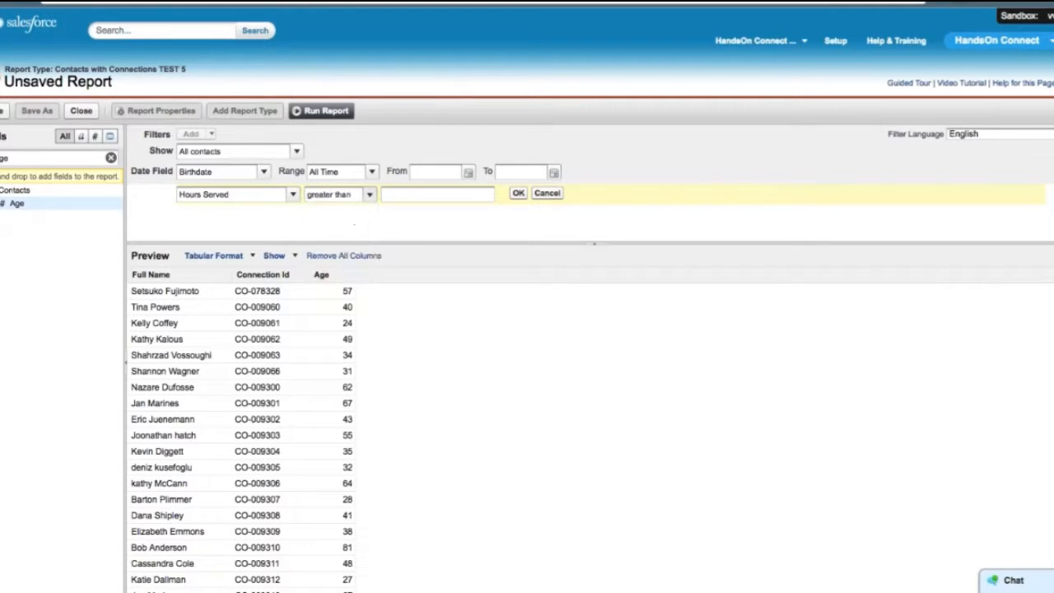
pyautogui.write('0')
pyautogui.click(518, 193)
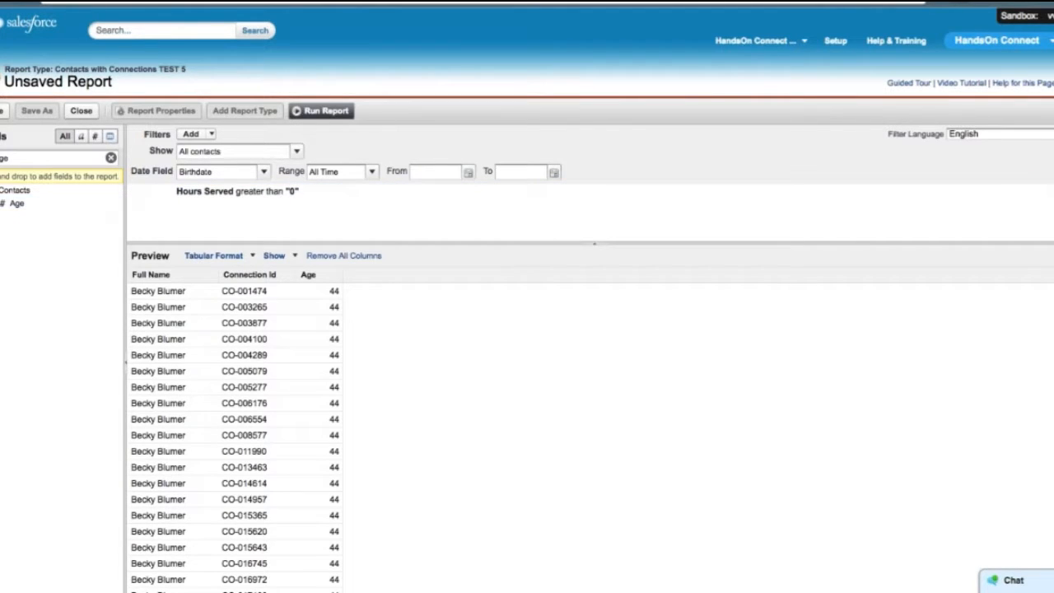
# Step: Find the Hours Served field of Contacts and add it as a column after Age
pyautogui.click(111, 158)
pyautogui.click(18, 158)
pyautogui.write('hours')
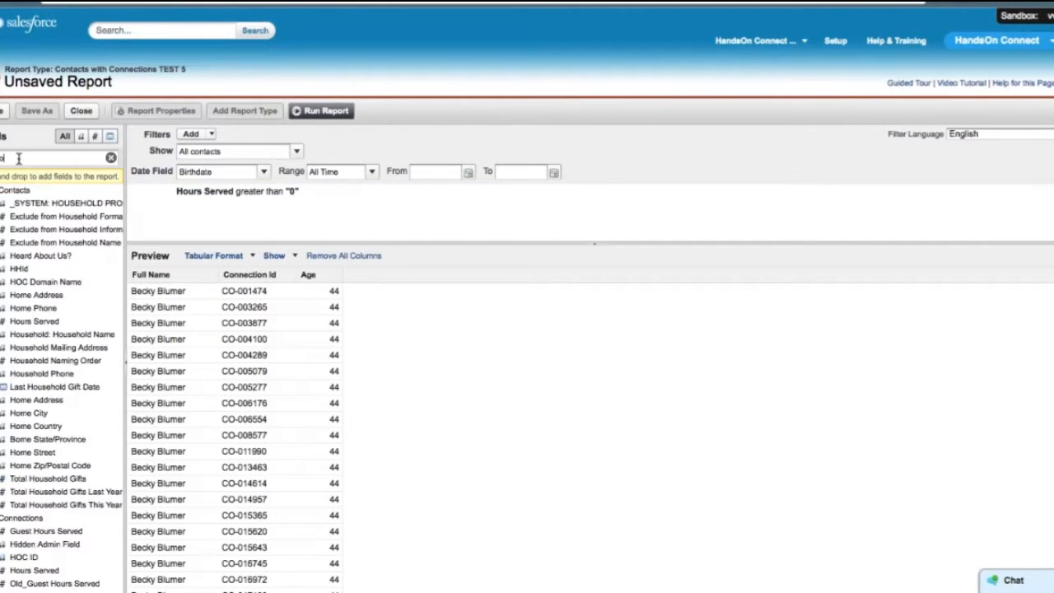
pyautogui.moveTo(21, 210); pyautogui.dragTo(330, 292)
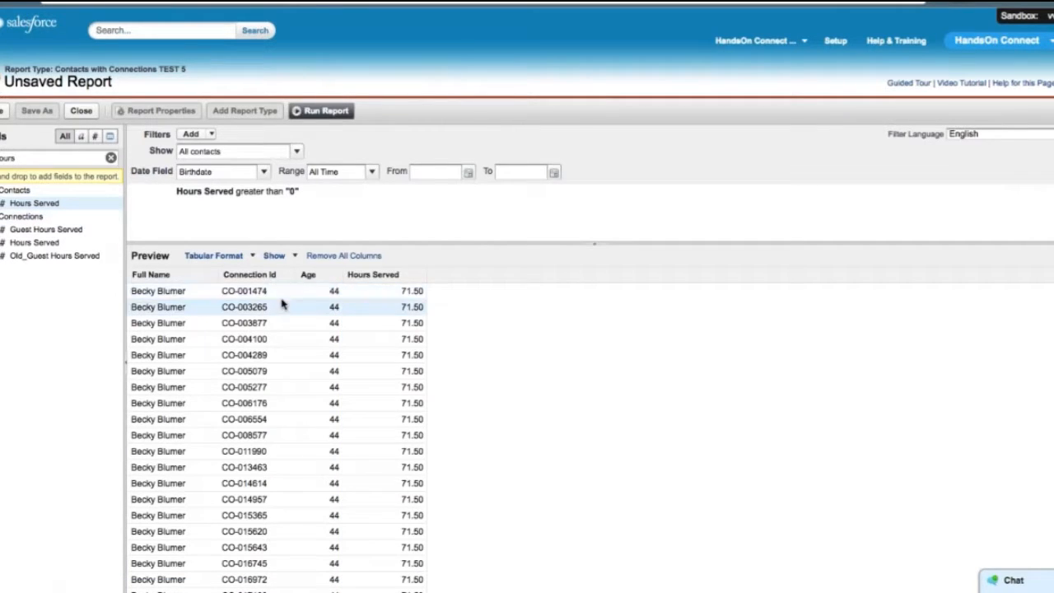
# Step: Start a bucket field on the Age column named "Age Grouping" and name the range up to 18 "Group 1"
pyautogui.click(337, 276)
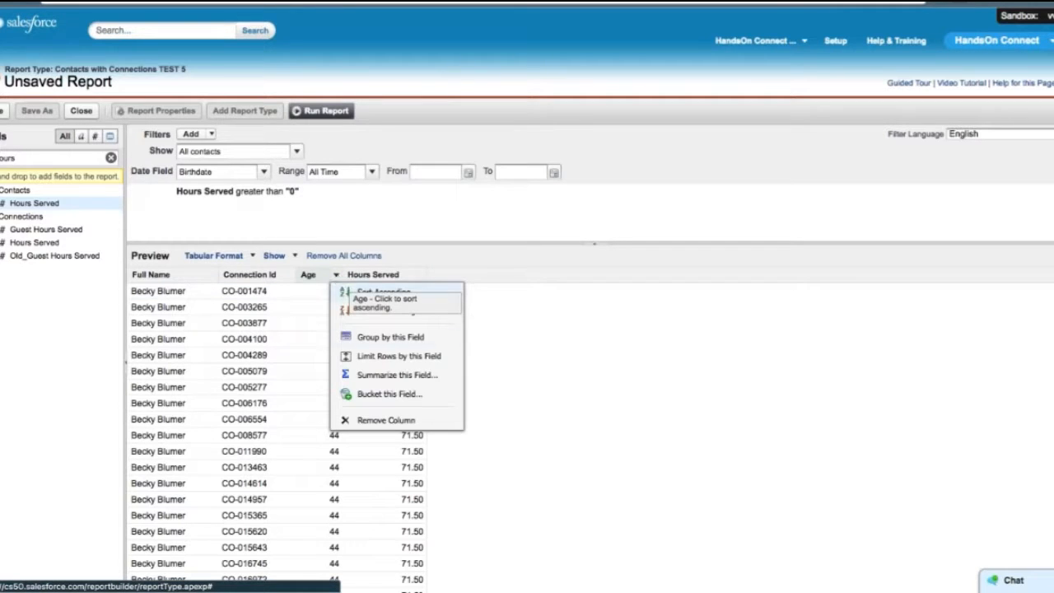
pyautogui.click(380, 395)
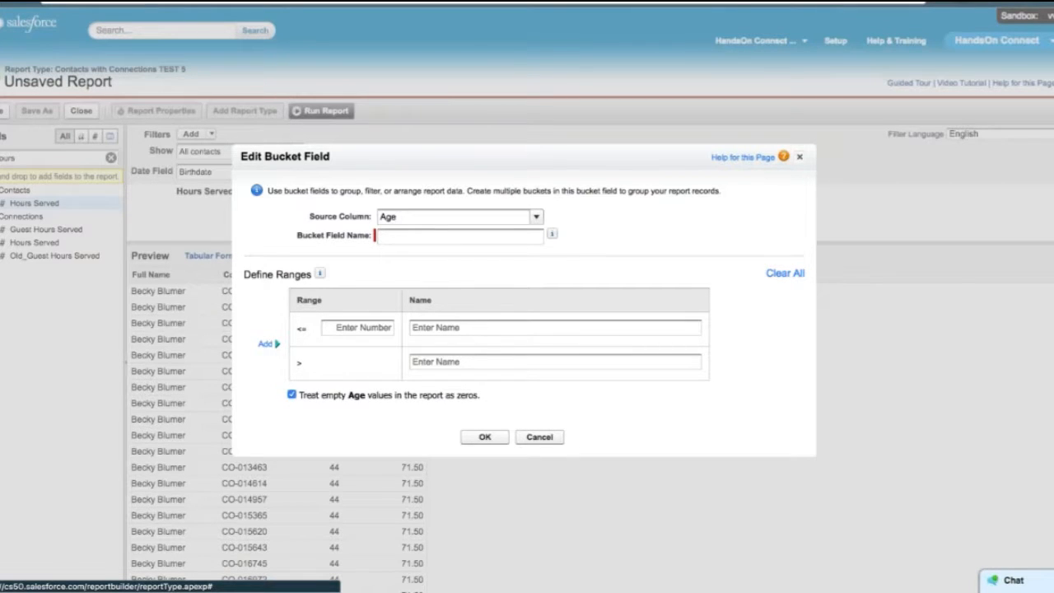
pyautogui.write('Age Grouping')
pyautogui.click(345, 327)
pyautogui.write('18')
pyautogui.press('Tab')
pyautogui.write('Gr')
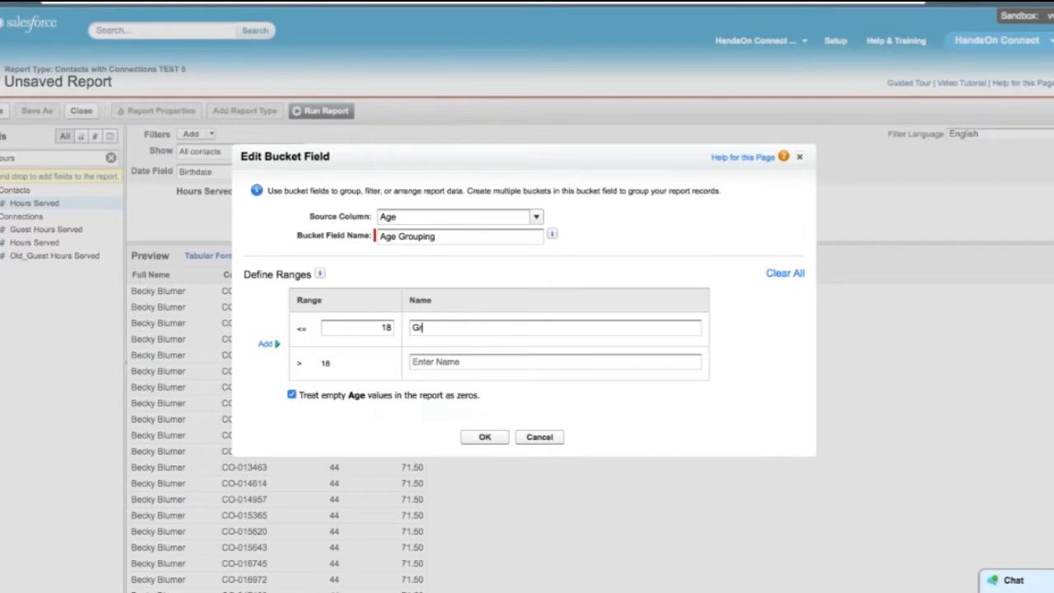
pyautogui.write('oup 1')
# Step: Add a second bucket range for ages above 18 to 35 and name it "Group 2"
pyautogui.click(270, 343)
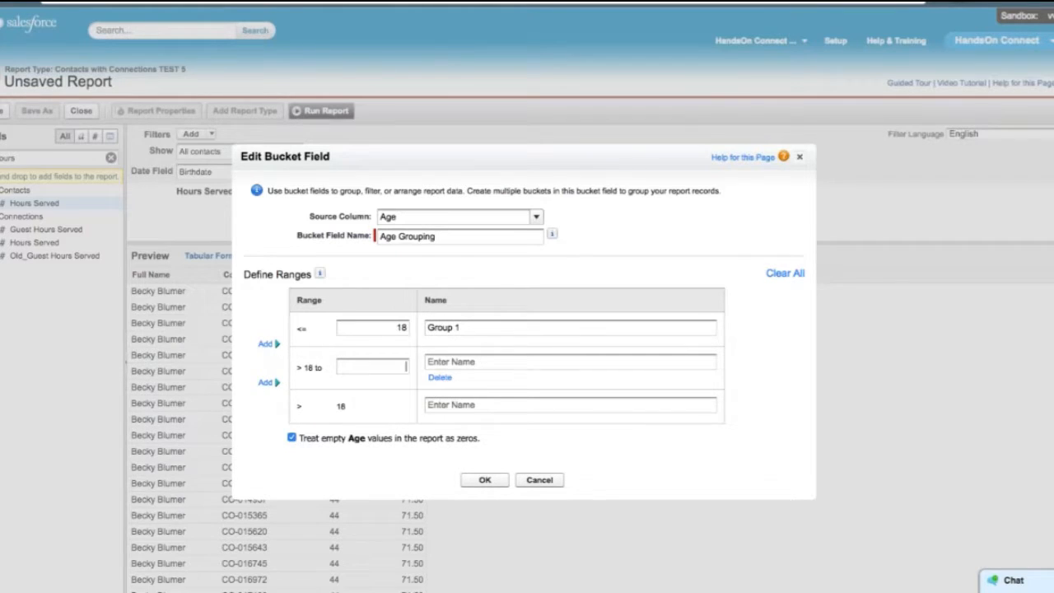
pyautogui.write('35')
pyautogui.press('Tab')
pyautogui.write('Group 2')
# Step: Add a range up to 65 named "Group 3", name the range above it "Group 4", and confirm the bucket field
pyautogui.click(269, 382)
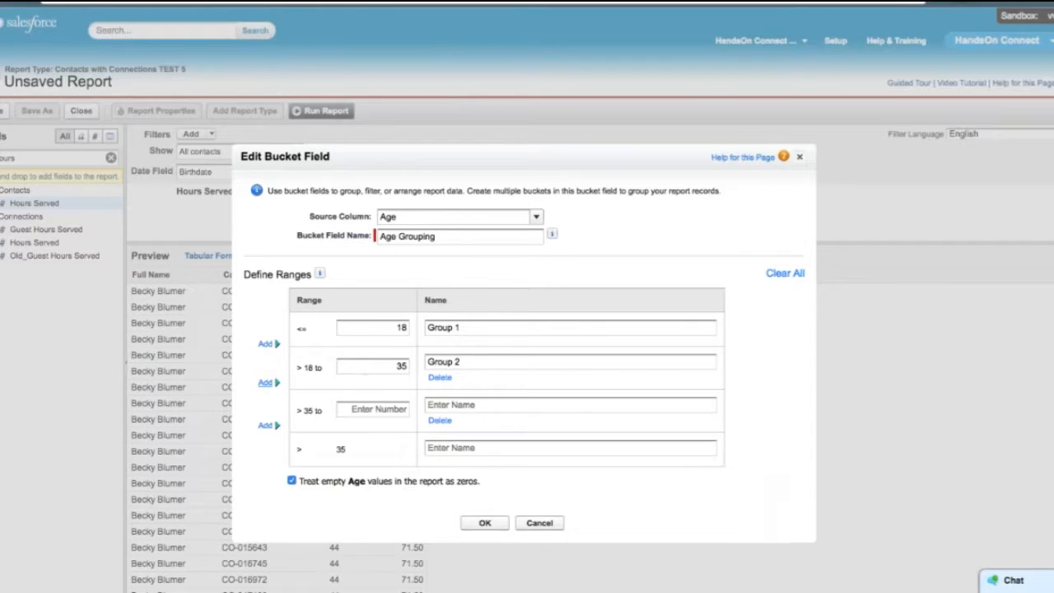
pyautogui.click(373, 409)
pyautogui.write('65')
pyautogui.click(454, 405)
pyautogui.write('Gr')
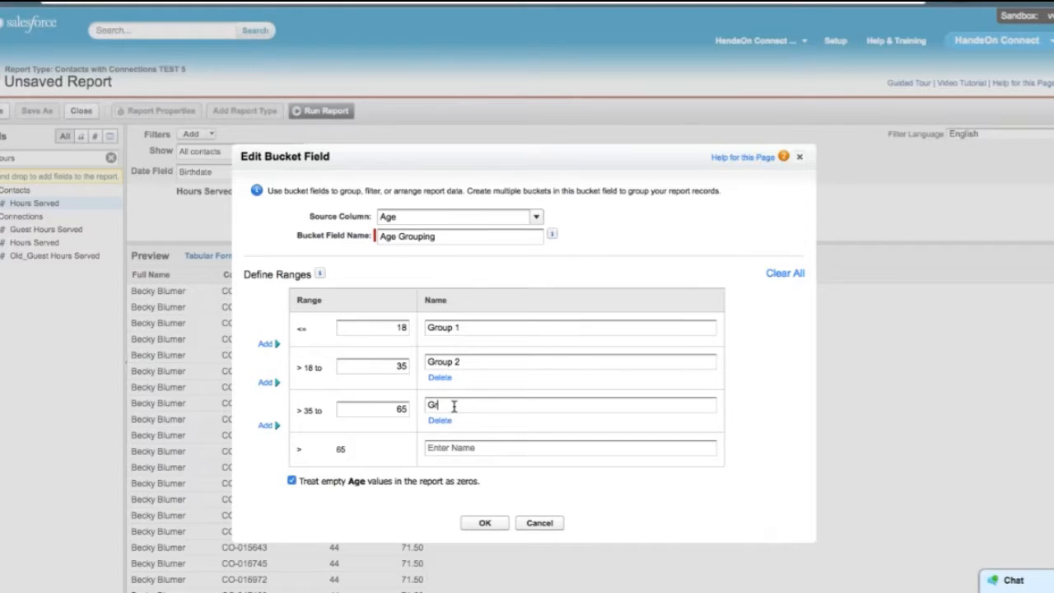
pyautogui.write('oup 3')
pyautogui.click(452, 448)
pyautogui.write('Group 4')
pyautogui.click(485, 525)
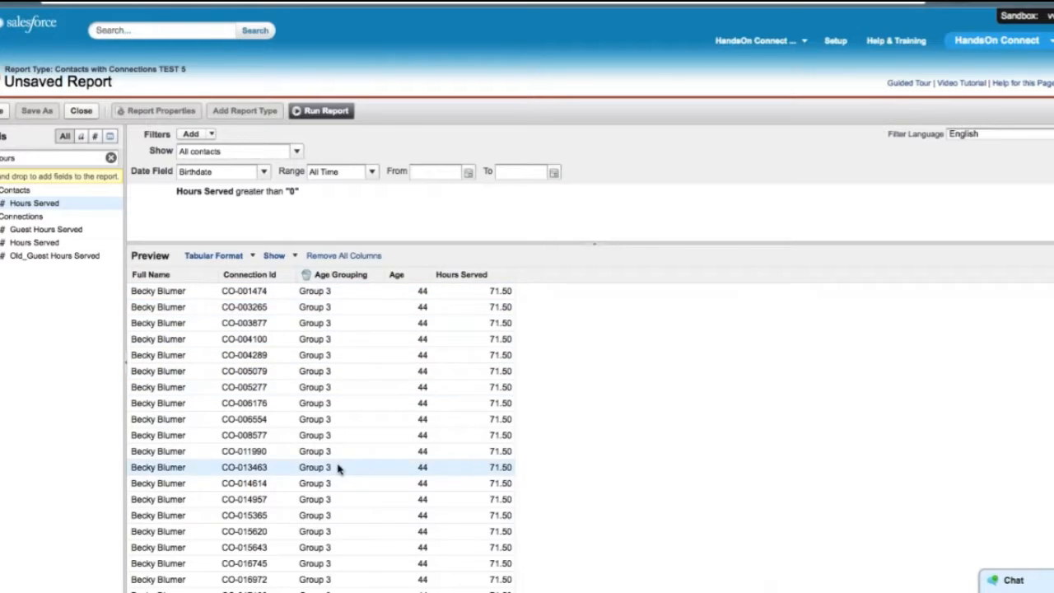
# Step: Group the report by Age Grouping and summarize the Hours Served column by Sum
pyautogui.click(378, 278)
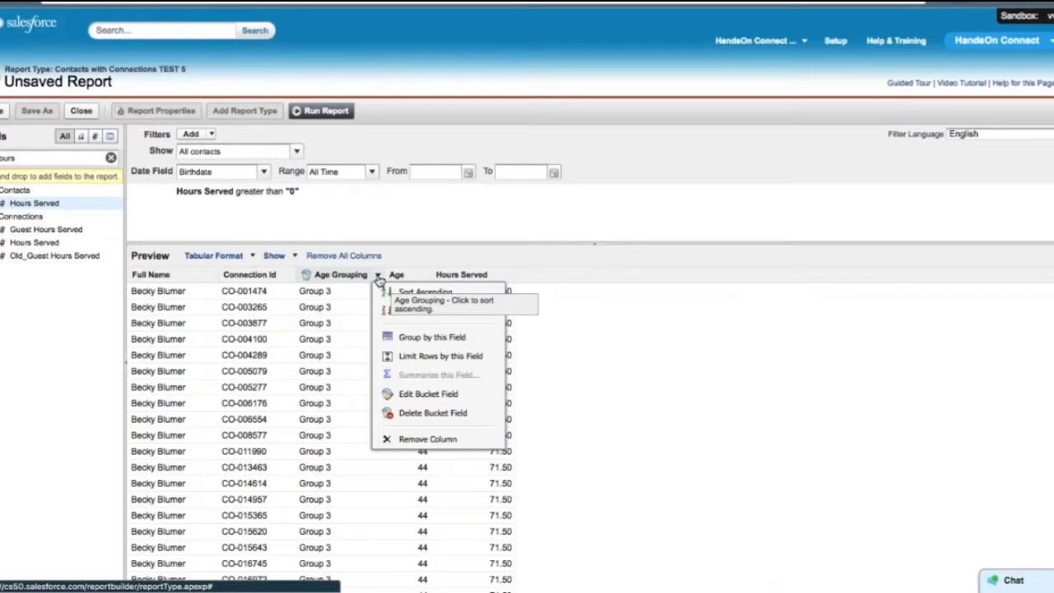
pyautogui.click(425, 344)
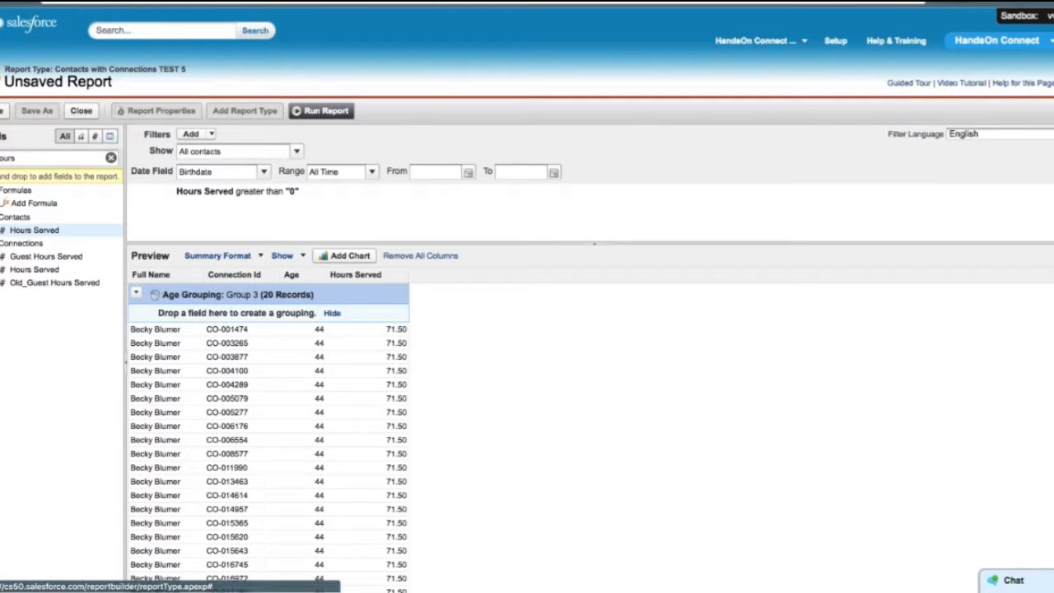
pyautogui.click(403, 277)
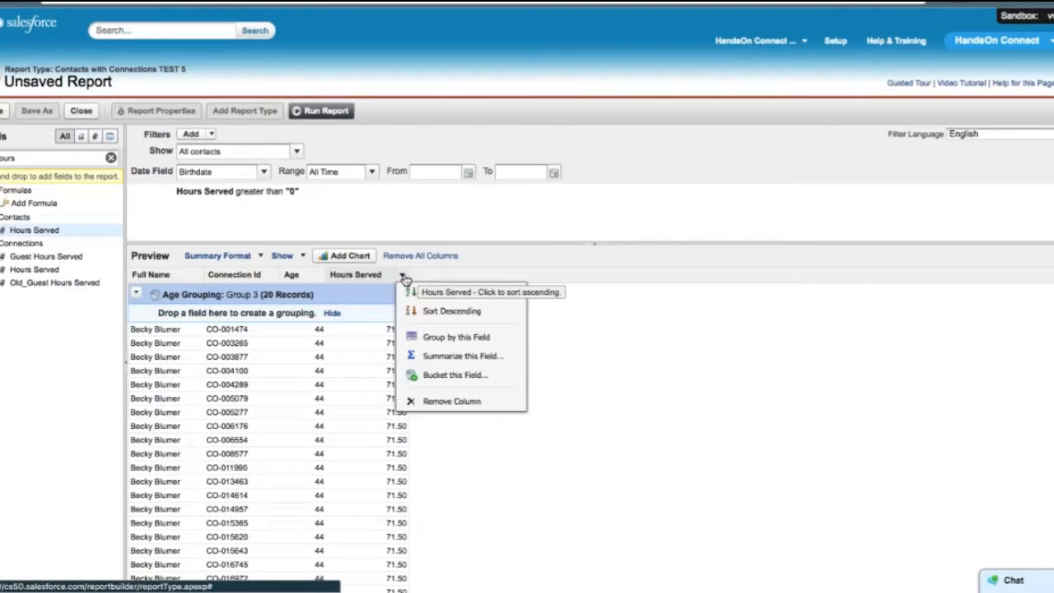
pyautogui.click(450, 360)
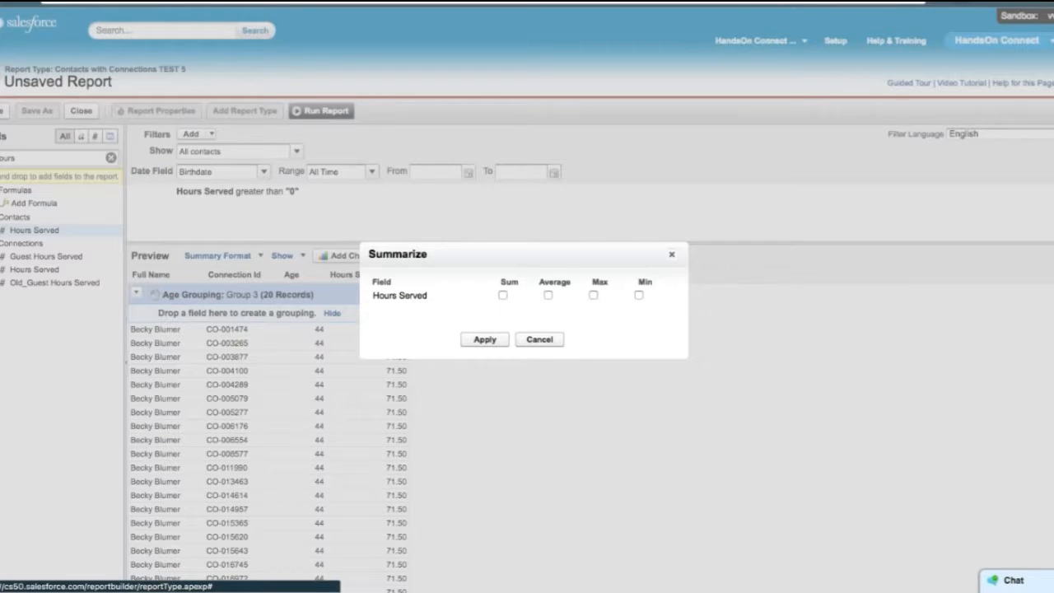
pyautogui.click(503, 295)
pyautogui.click(485, 338)
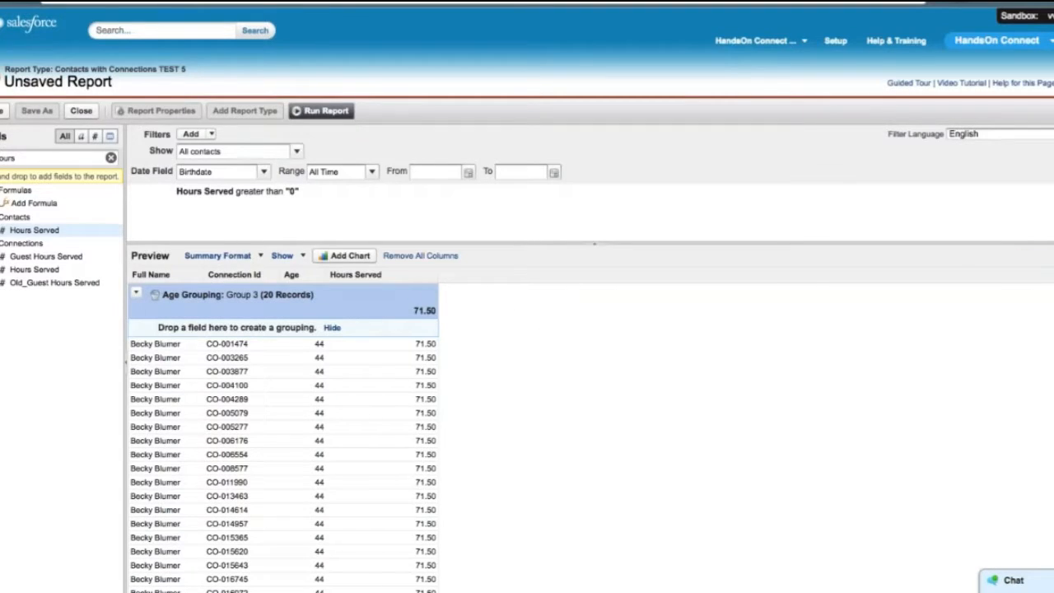
# Step: Add a pie chart to the report with Sum of Hours Served as values and Age Grouping as wedges
pyautogui.click(350, 256)
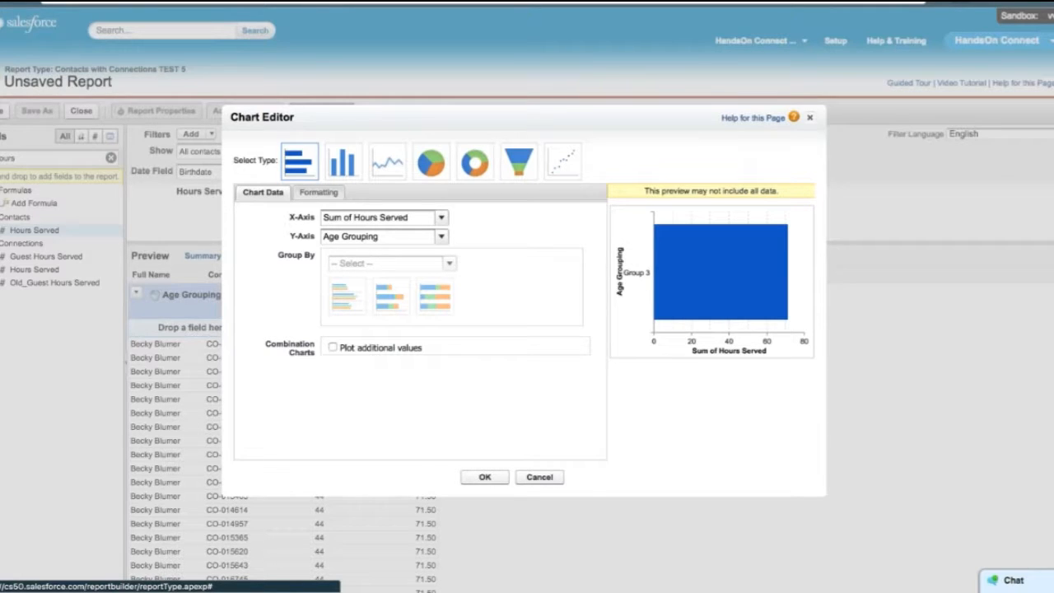
pyautogui.click(432, 162)
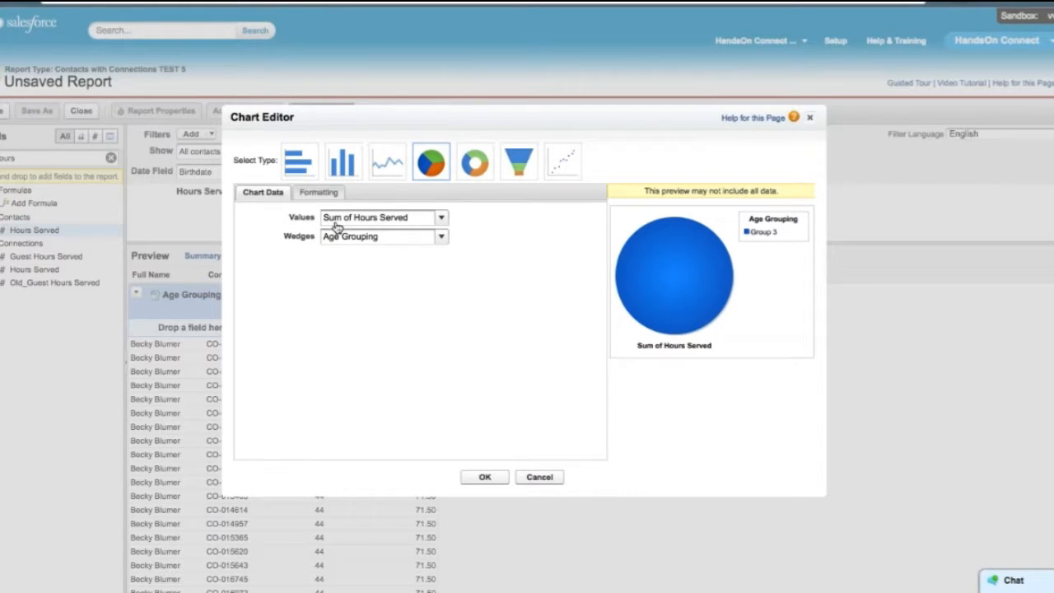
pyautogui.click(484, 478)
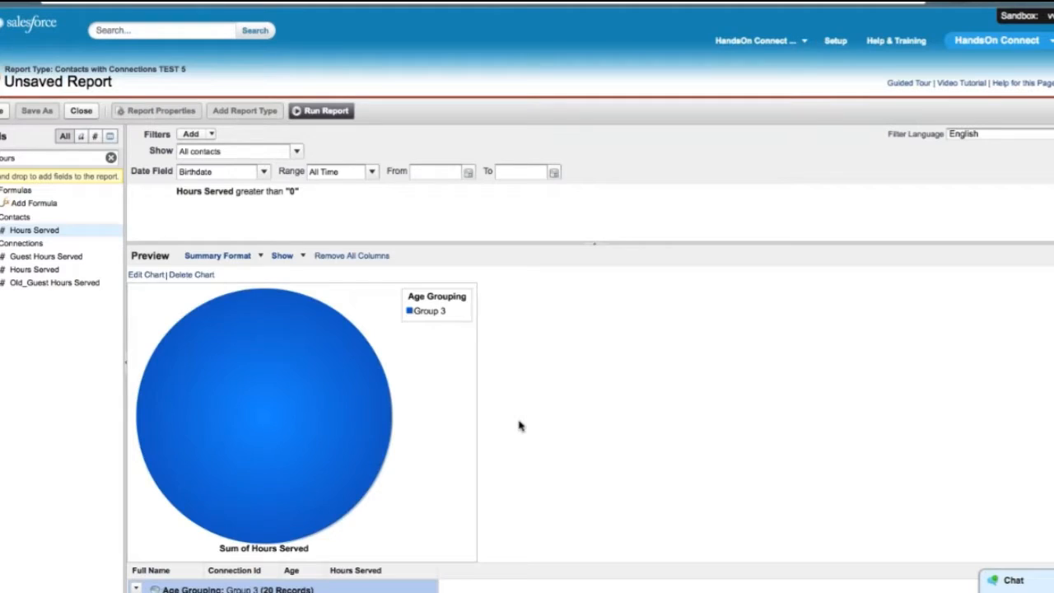
pyautogui.scroll(-5, 519, 425)
pyautogui.scroll(5, 519, 425)
# Step: Run the report and review the pie chart and the records grouped by age
pyautogui.click(317, 111)
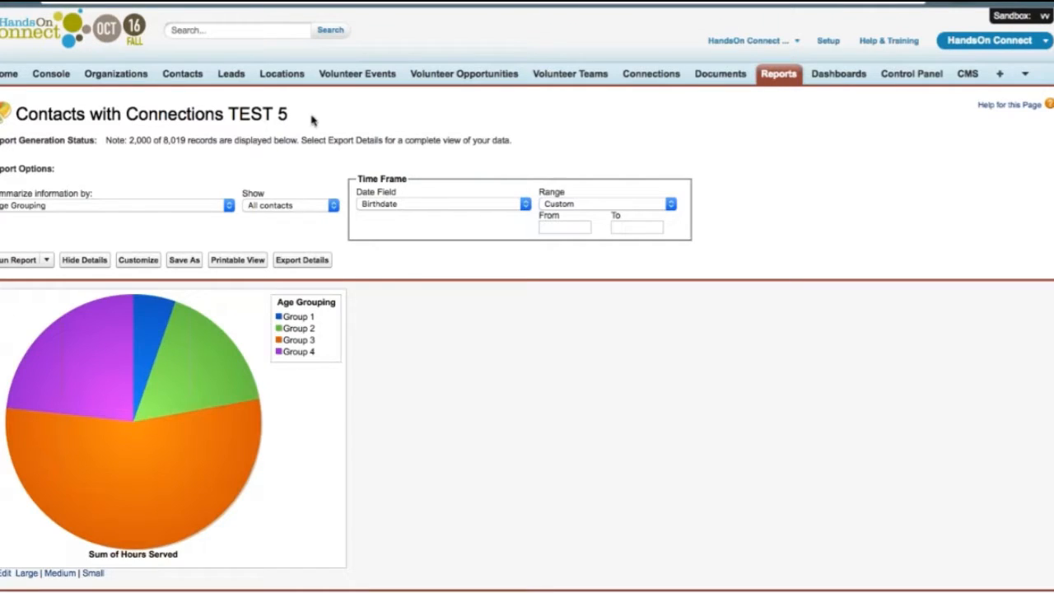
pyautogui.scroll(-2, 409, 354)
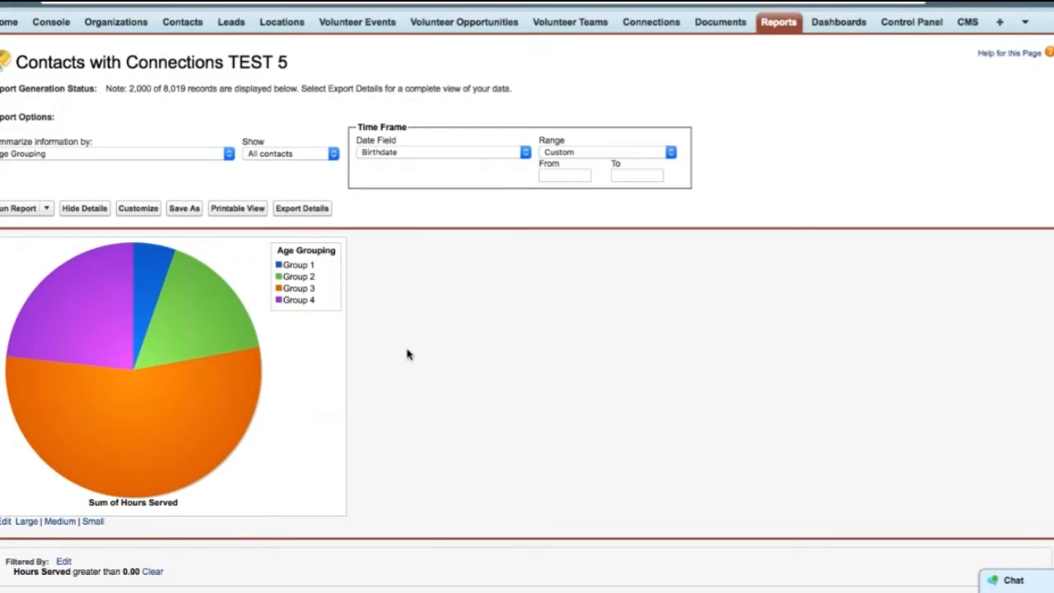
pyautogui.scroll(-5, 407, 354)
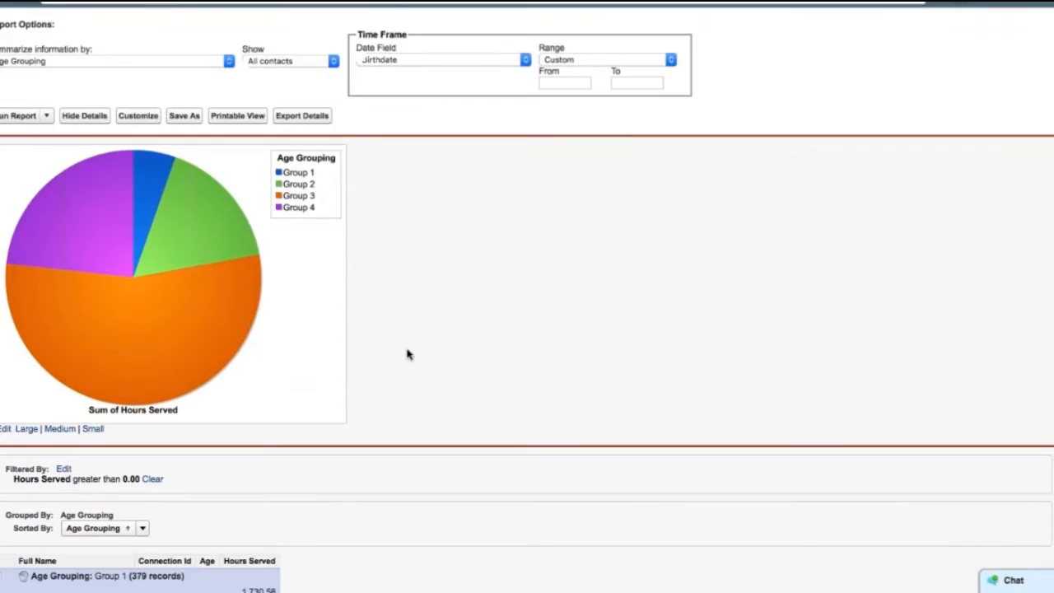
pyautogui.scroll(1, 408, 354)
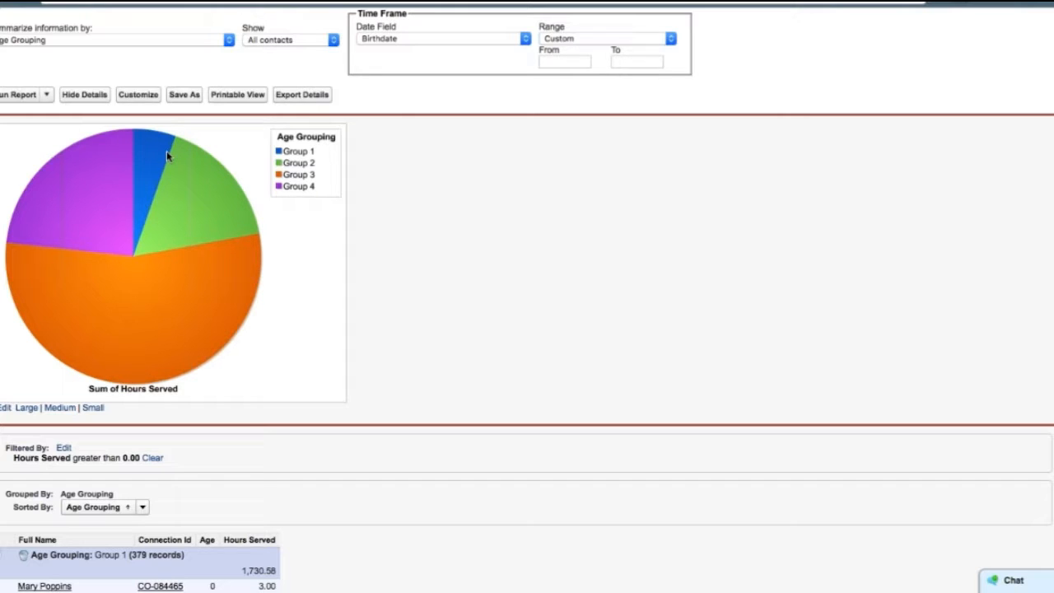
pyautogui.scroll(-5, 409, 395)
pyautogui.scroll(7, 408, 396)
# Step: Hide the report's details and review the hours served summary for each age group beneath the chart
pyautogui.click(89, 162)
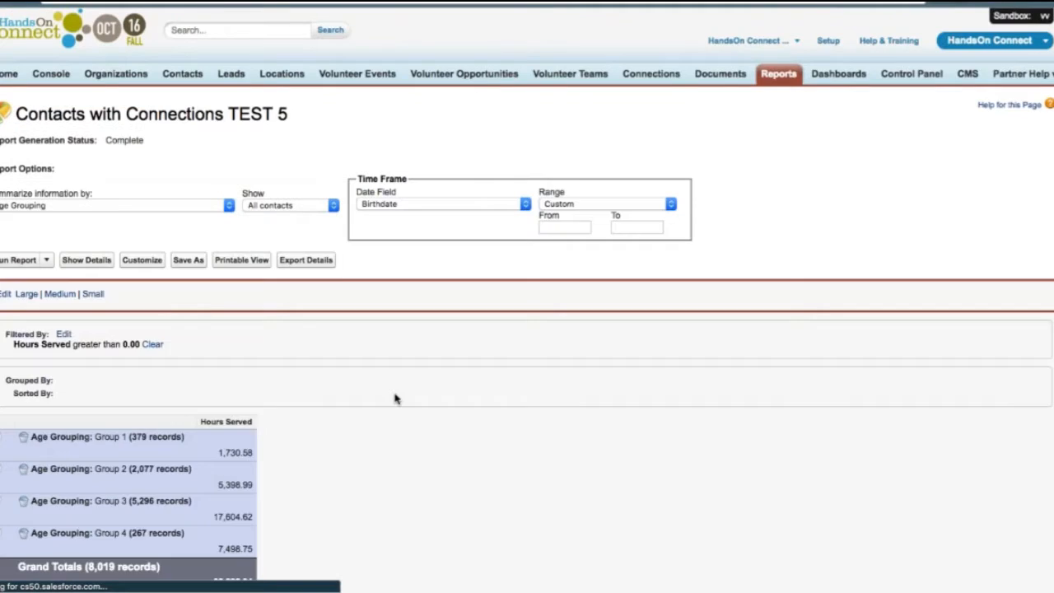
pyautogui.scroll(-3, 392, 398)
pyautogui.scroll(-3, 395, 399)
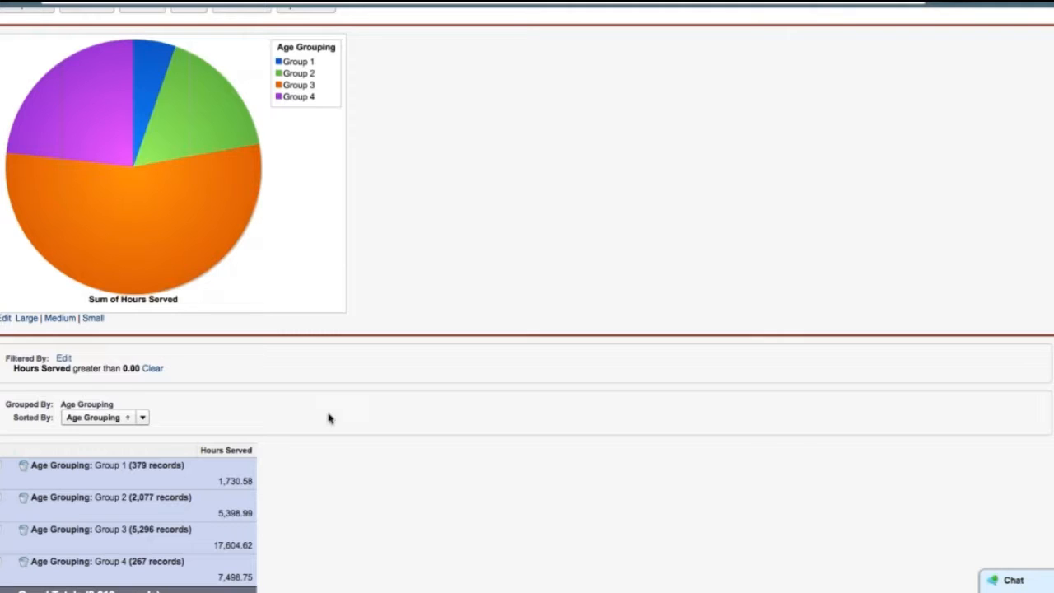
pyautogui.scroll(1, 301, 417)
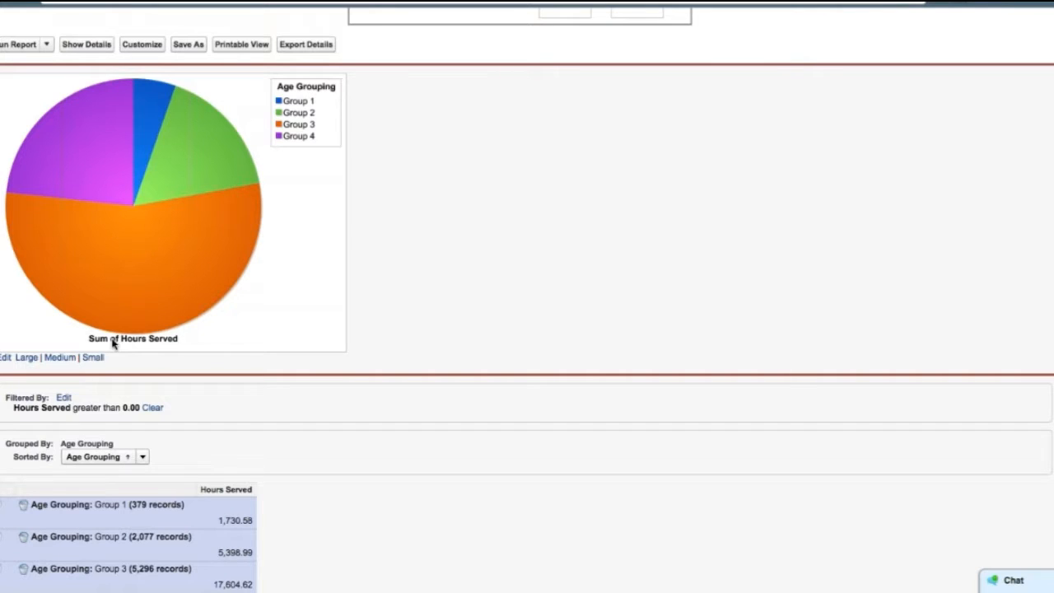
pyautogui.scroll(5, 494, 321)
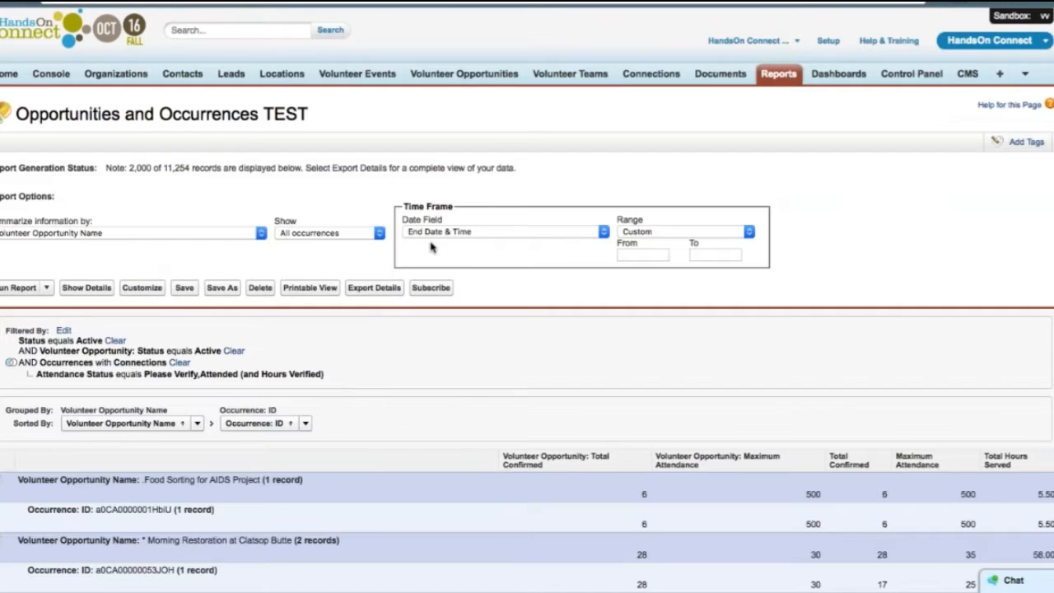
# Step: Customize the Opportunities and Occurrences TEST report and remove its Occurrences with Connections cross filter
pyautogui.click(142, 287)
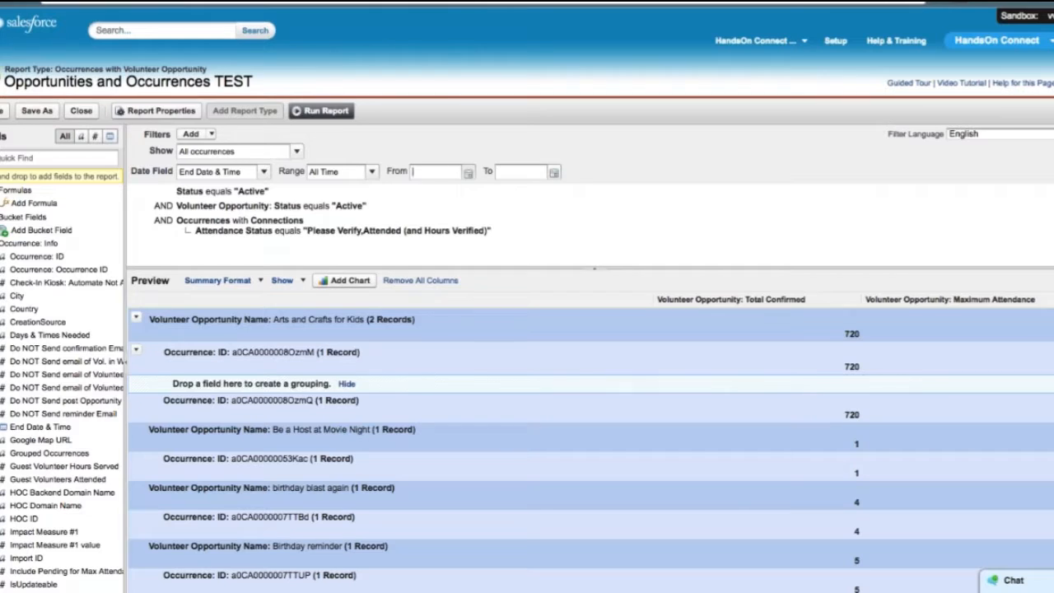
pyautogui.click(354, 221)
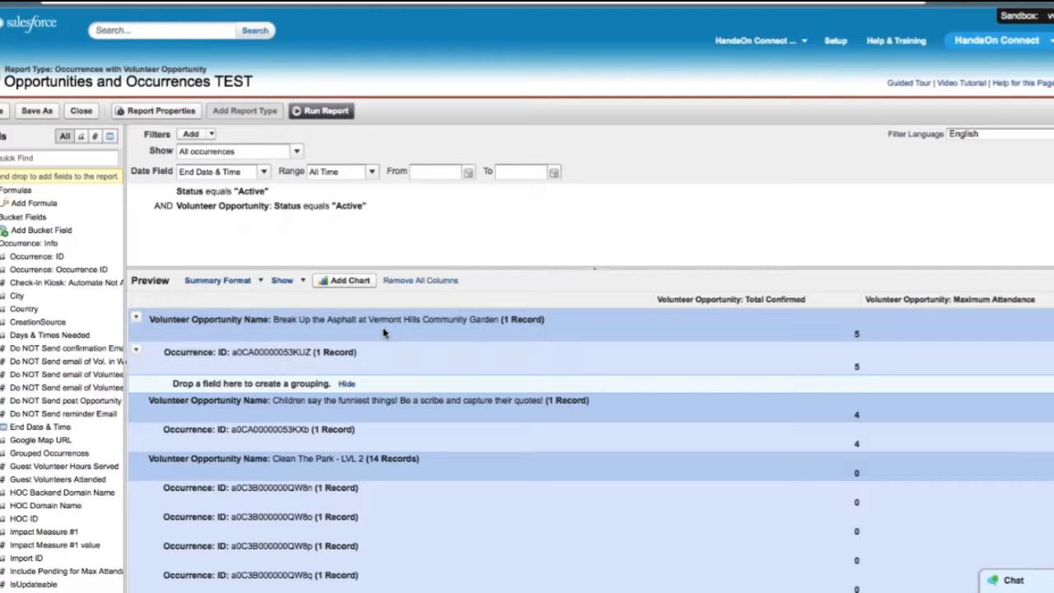
pyautogui.hscroll(6, 383, 332)
pyautogui.hscroll(2, 428, 398)
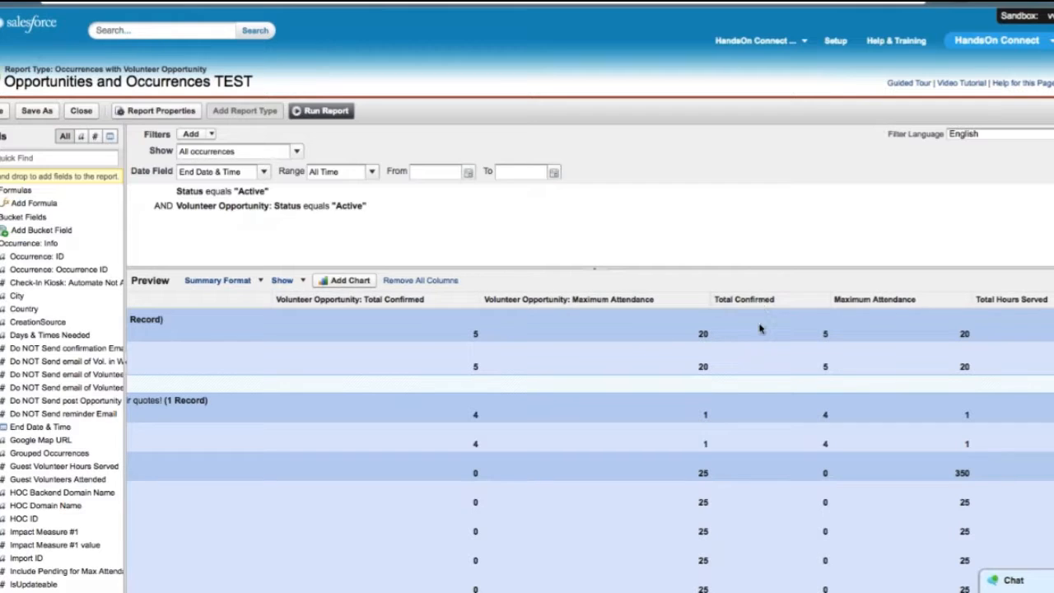
pyautogui.hscroll(2, 906, 314)
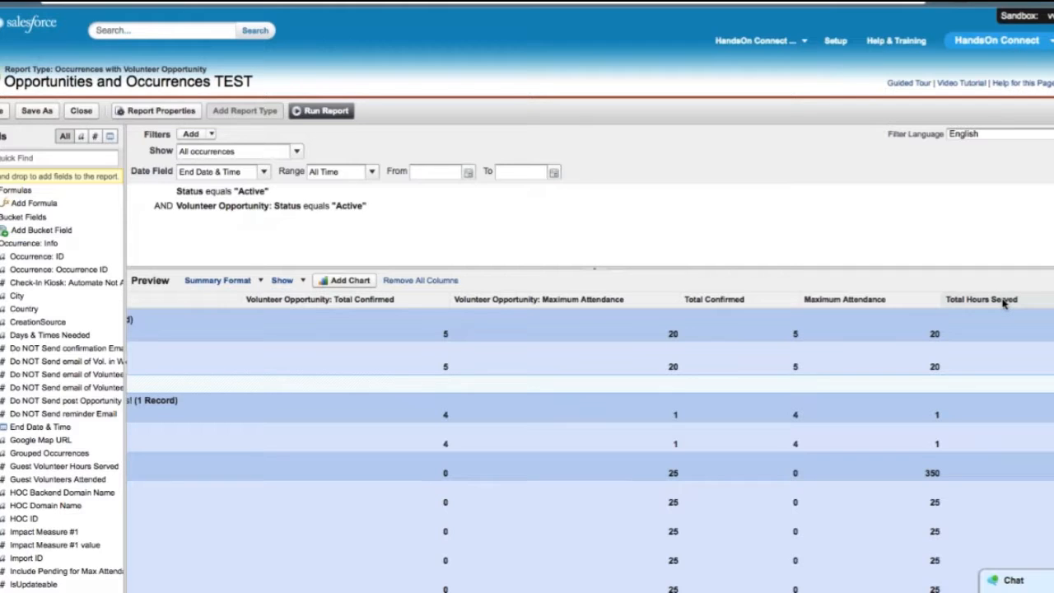
pyautogui.hscroll(-10, 423, 393)
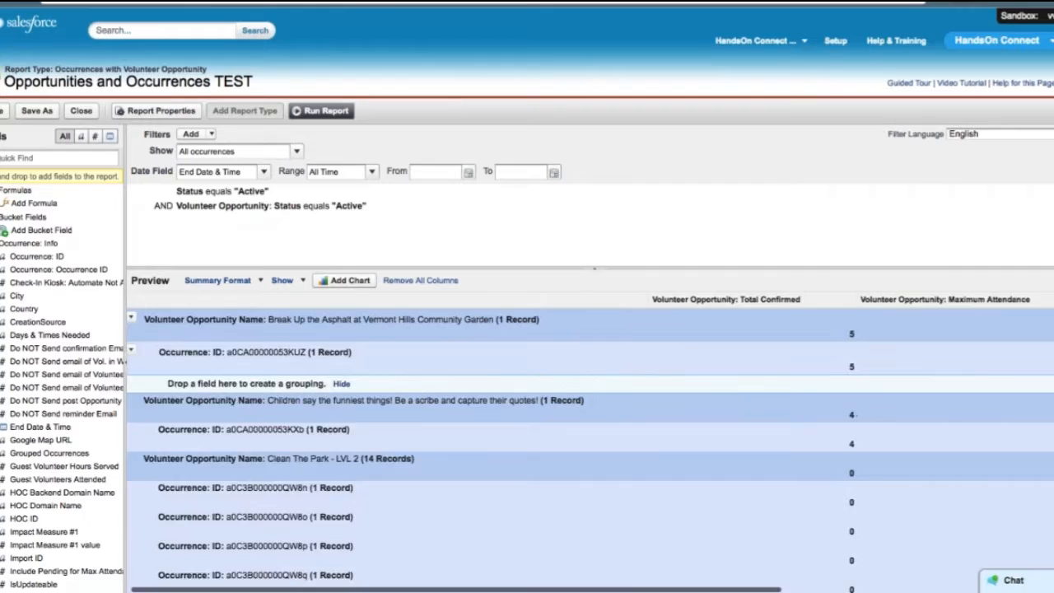
# Step: Add a custom summary formula column named "Opportunity % Full" with the description "confirmed connections of maximum"
pyautogui.hscroll(5, 422, 395)
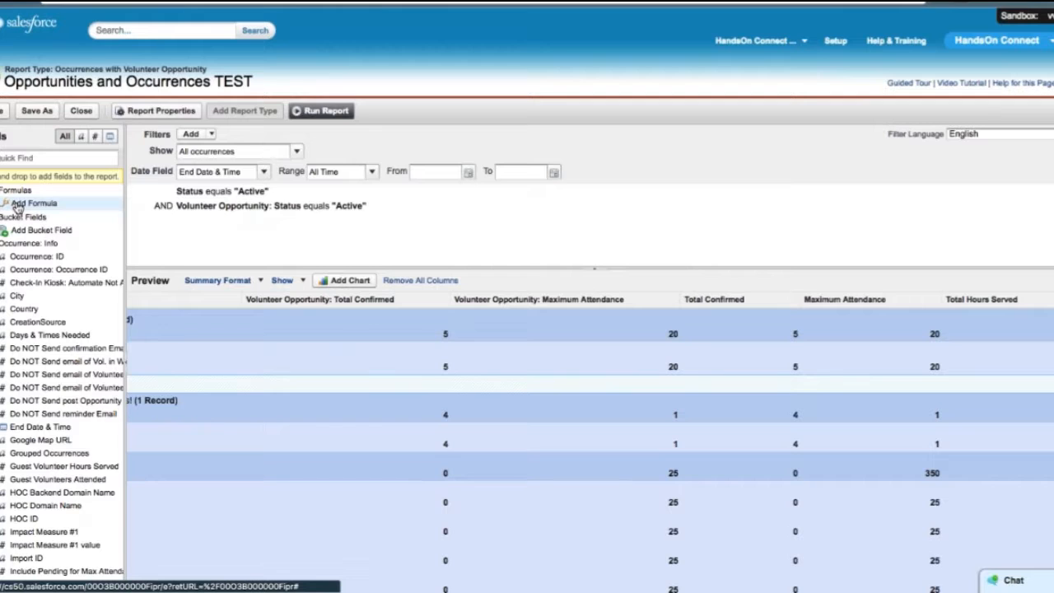
pyautogui.moveTo(16, 206)
pyautogui.mouseDown()
pyautogui.moveTo(663, 334)
pyautogui.moveTo(700, 317)
pyautogui.moveTo(665, 305)
pyautogui.mouseUp()
pyautogui.moveTo(33, 205)
pyautogui.mouseDown()
pyautogui.moveTo(634, 319)
pyautogui.moveTo(681, 300)
pyautogui.moveTo(675, 309)
pyautogui.mouseUp()
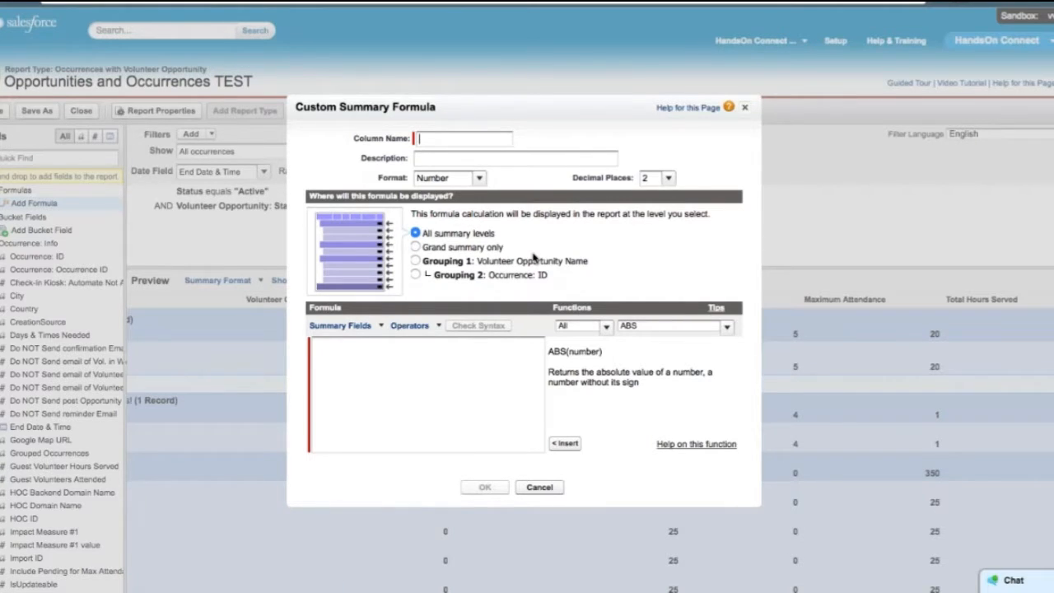
pyautogui.write('Opportunity % Full')
pyautogui.press('Tab')
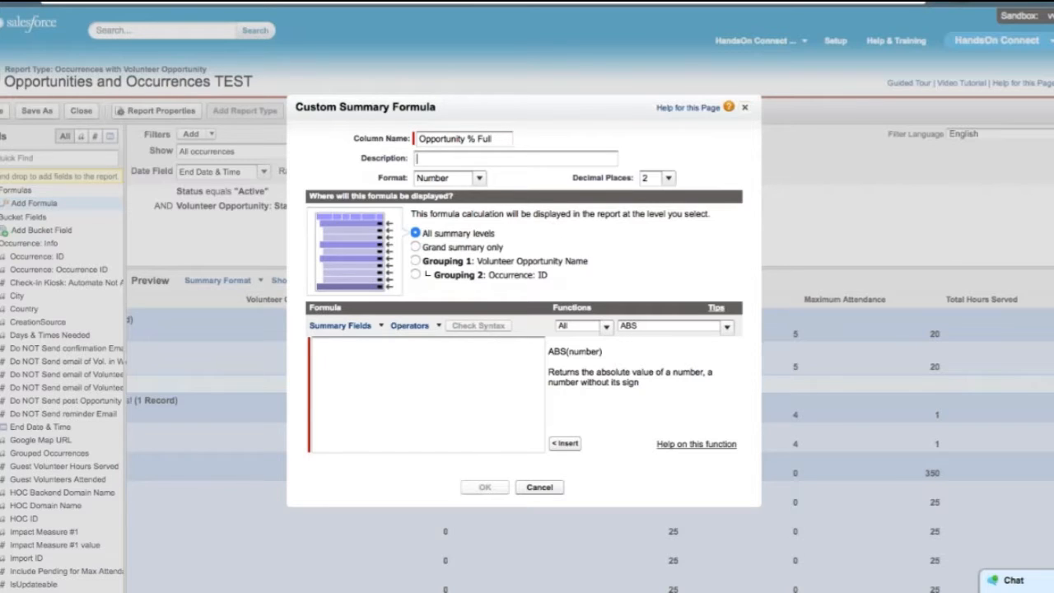
pyautogui.write('confirmed connections of maximum')
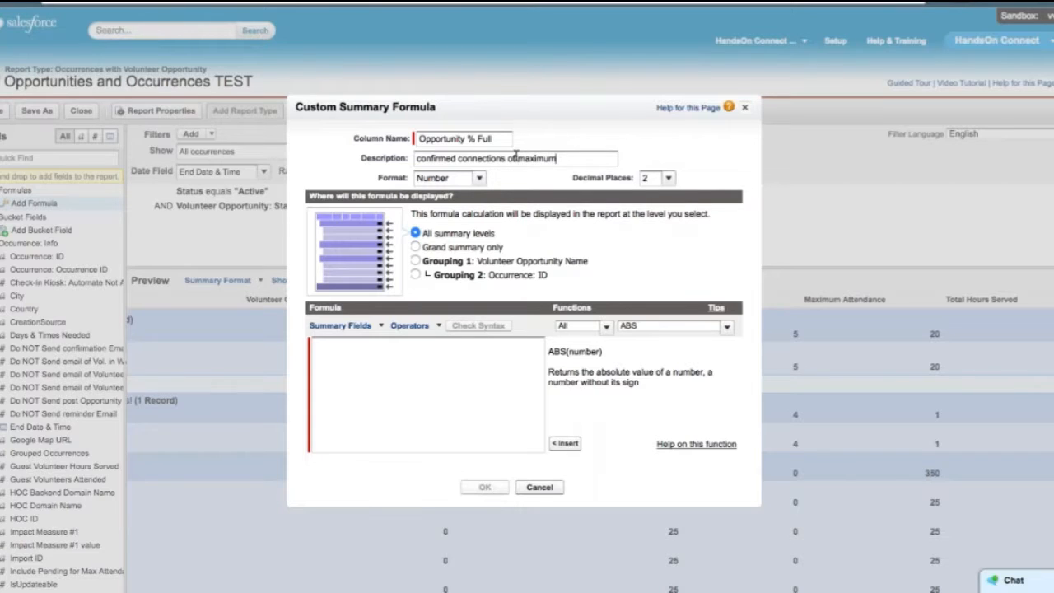
# Step: Set the formula's format to Percent and display it at the Volunteer Opportunity Name grouping level
pyautogui.click(479, 178)
pyautogui.click(459, 210)
pyautogui.click(416, 261)
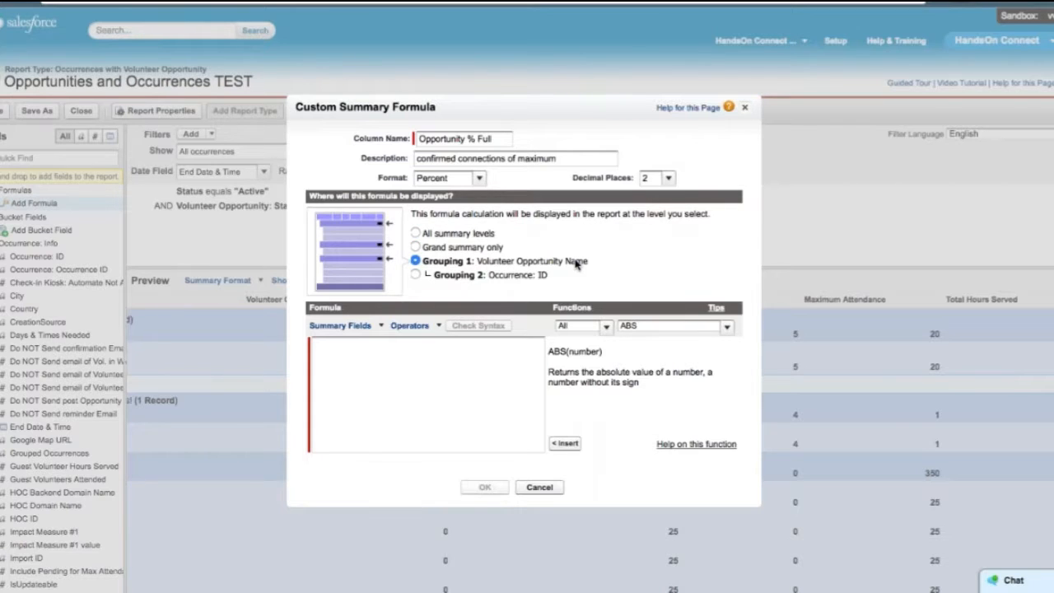
# Step: Start the formula with the Sum of Volunteer Opportunity: Total Confirmed followed by a division sign
pyautogui.click(417, 388)
pyautogui.click(341, 325)
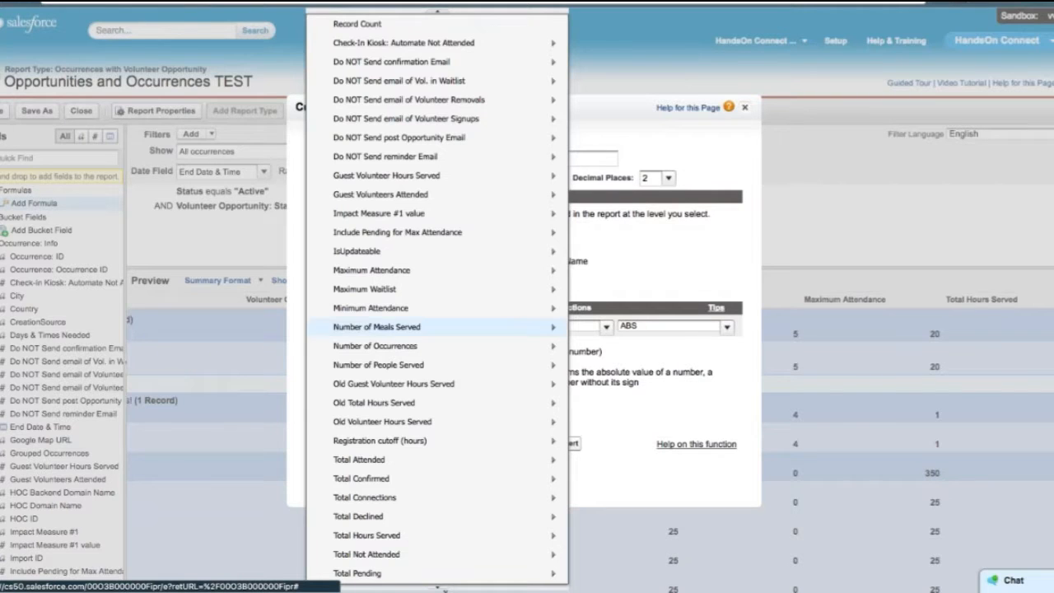
pyautogui.moveTo(437, 580)
pyautogui.scroll(-5, 436, 584)
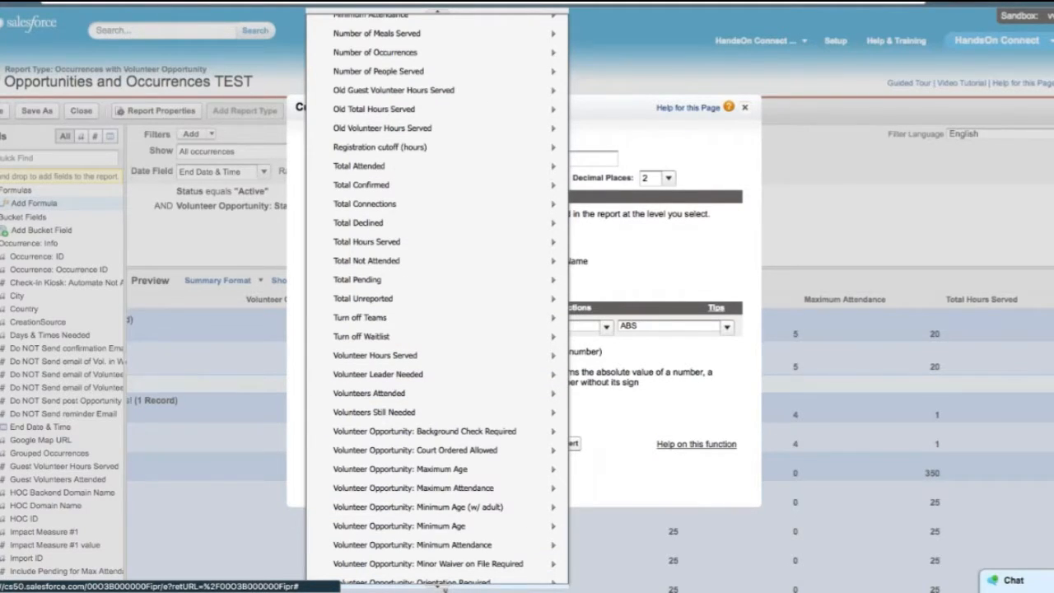
pyautogui.scroll(-2, 440, 586)
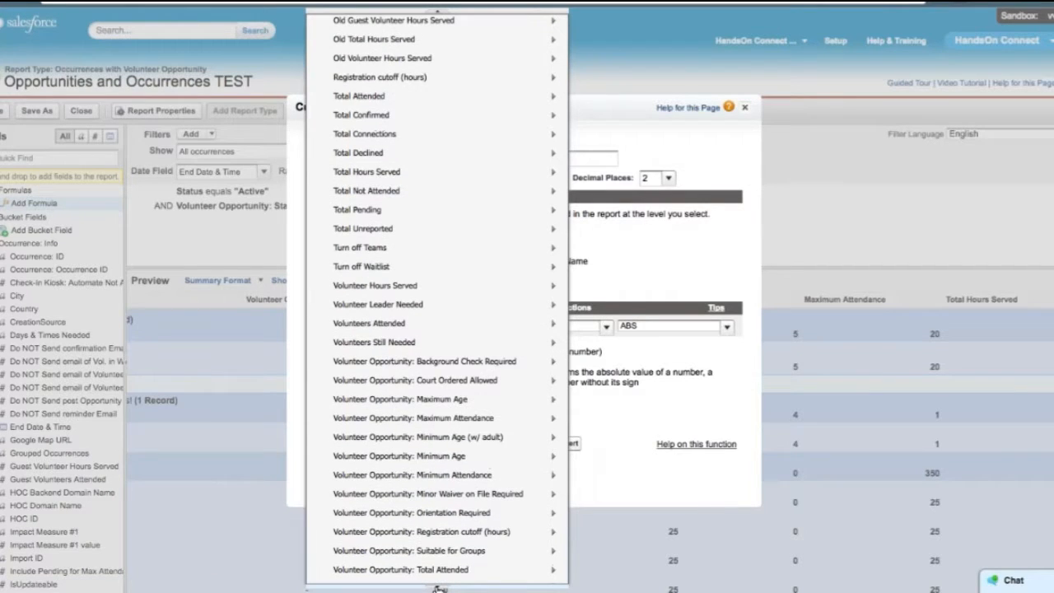
pyautogui.scroll(-3, 440, 587)
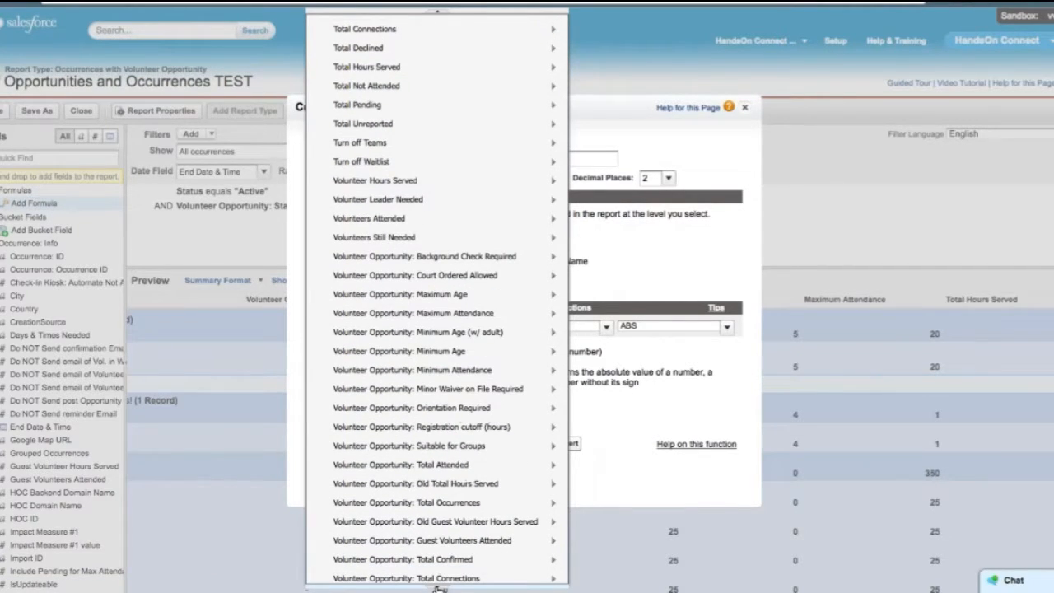
pyautogui.scroll(-2, 439, 586)
pyautogui.moveTo(442, 523)
pyautogui.click(605, 519)
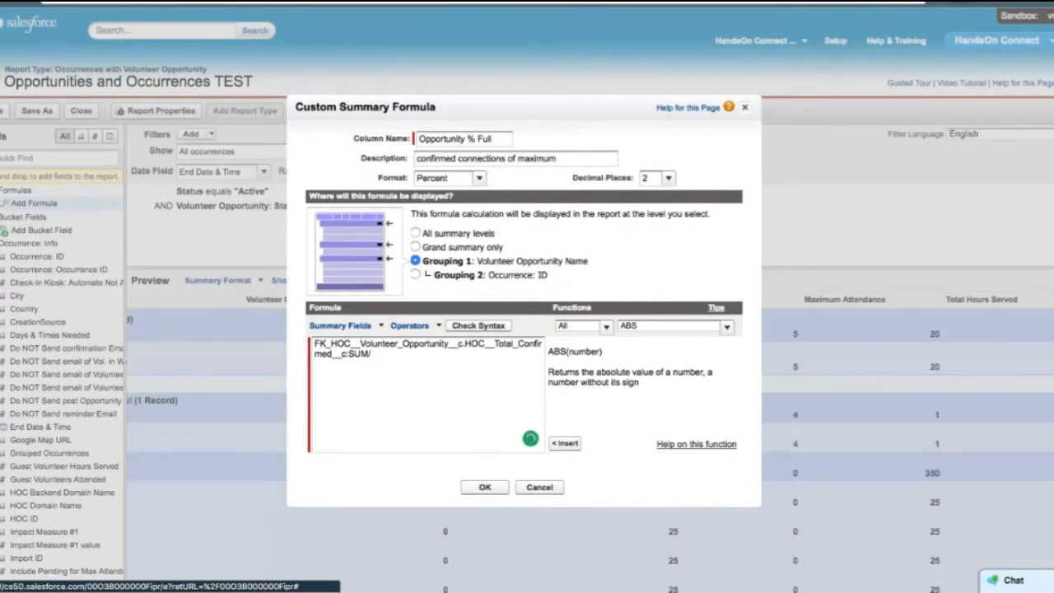
# Step: Use the Sum of Volunteer Opportunity: Minimum Attendance as the formula's divisor and confirm the formula
pyautogui.click(343, 326)
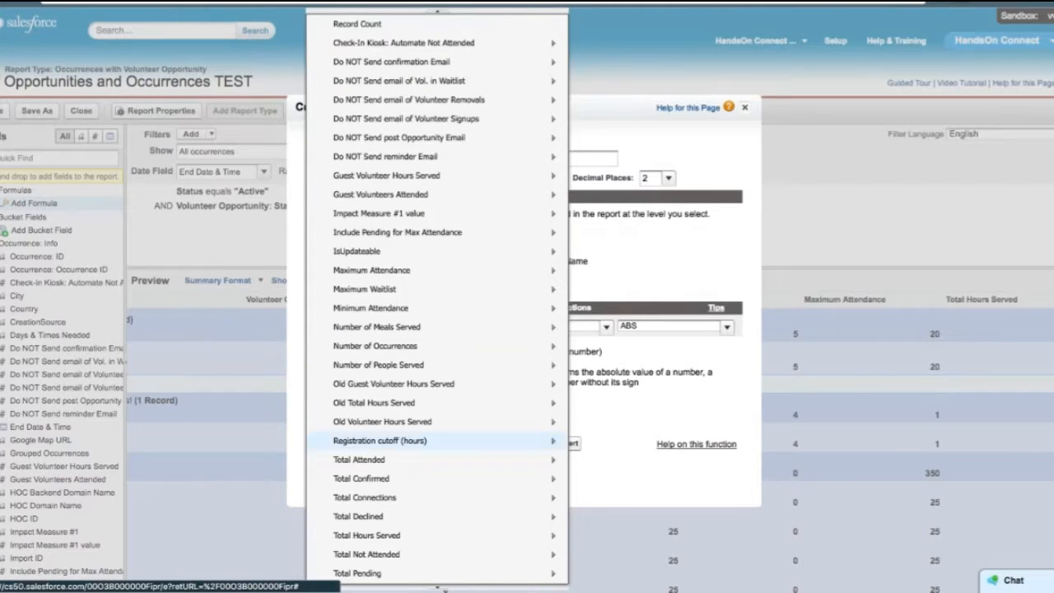
pyautogui.scroll(-5, 440, 588)
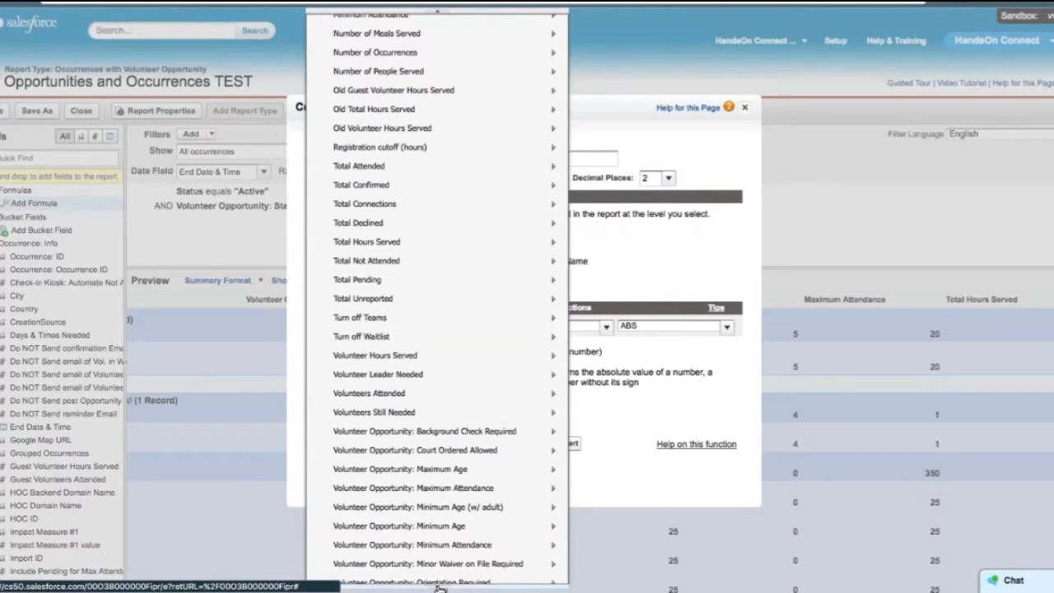
pyautogui.moveTo(439, 539)
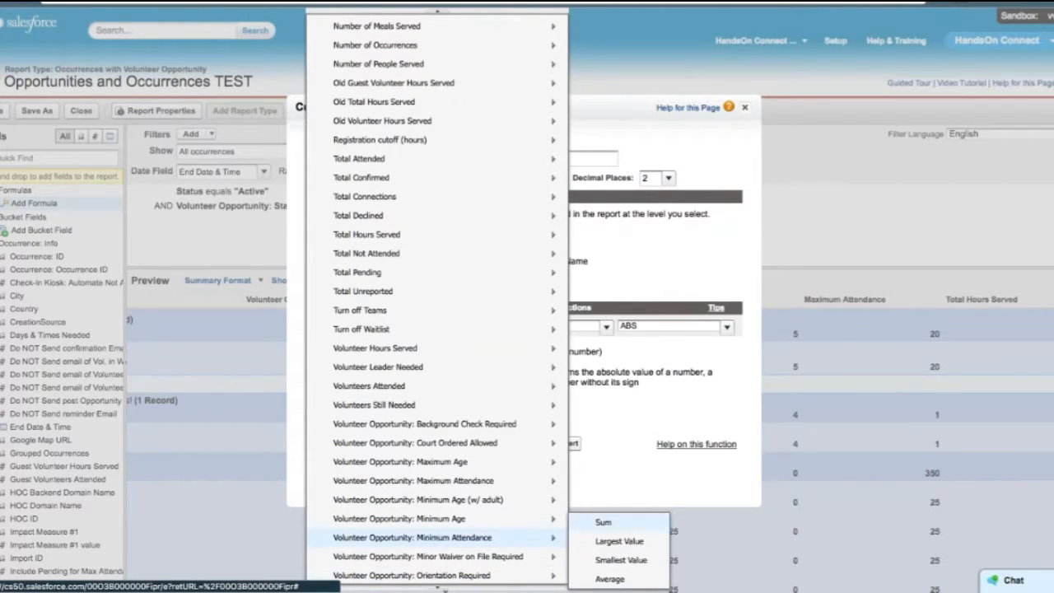
pyautogui.click(602, 525)
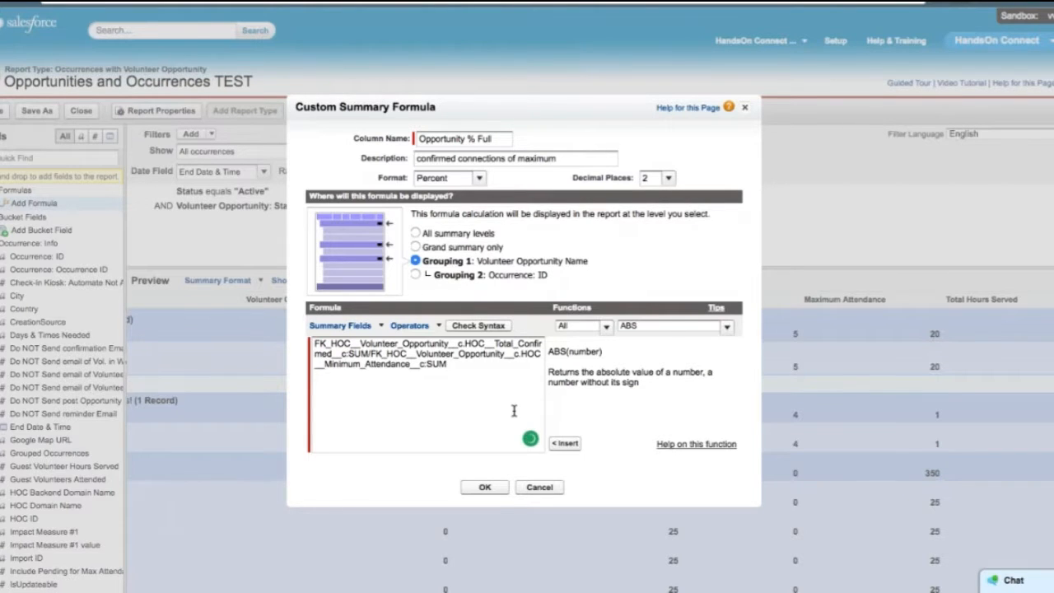
pyautogui.click(484, 487)
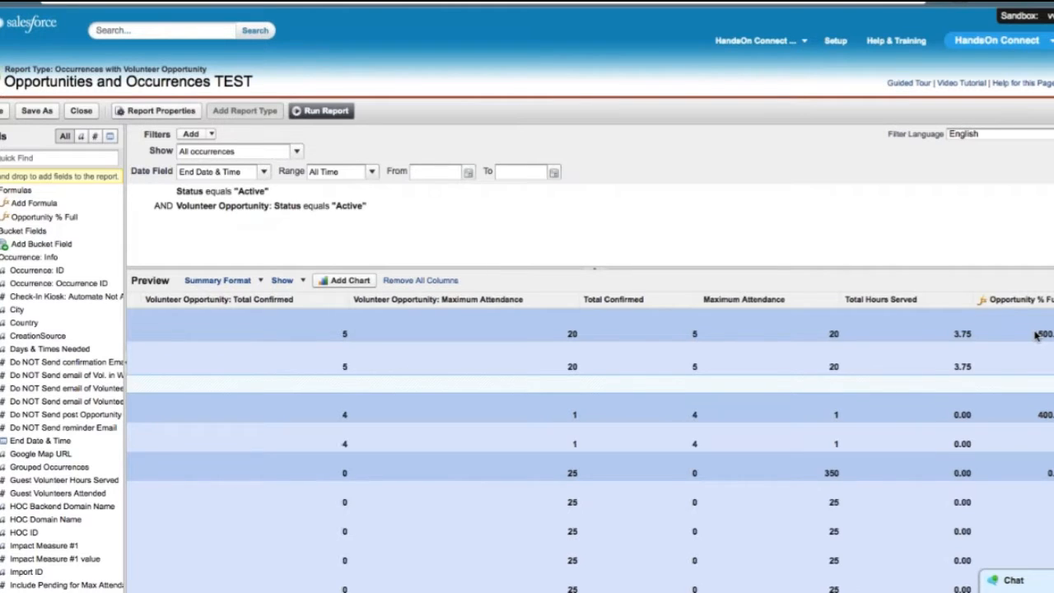
# Step: Reopen the Opportunity % Full formula for editing and remove its Minimum Attendance divisor, keeping the division sign
pyautogui.hscroll(-8, 1036, 335)
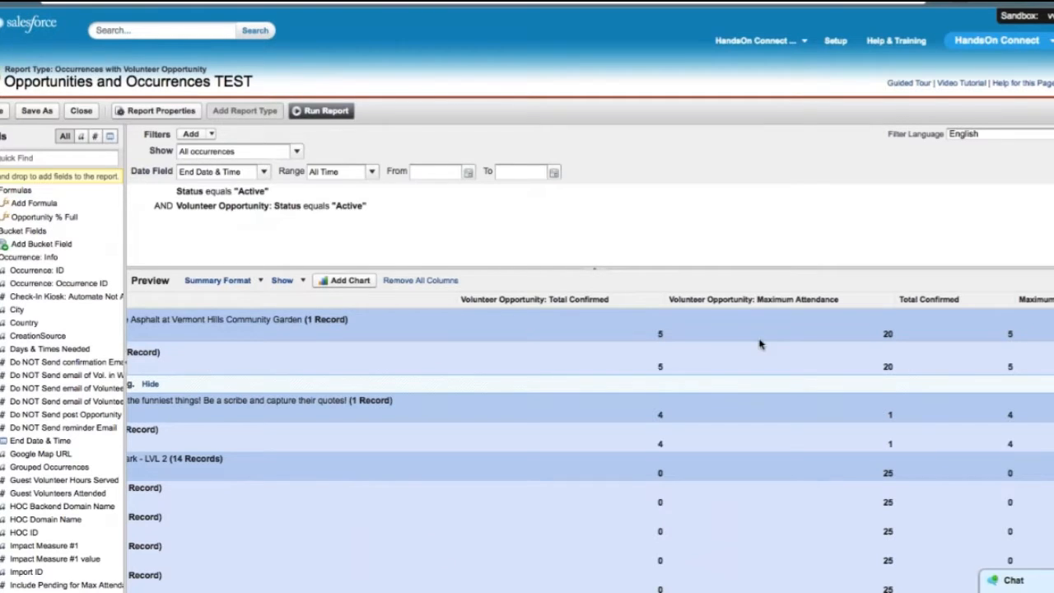
pyautogui.hscroll(8, 764, 344)
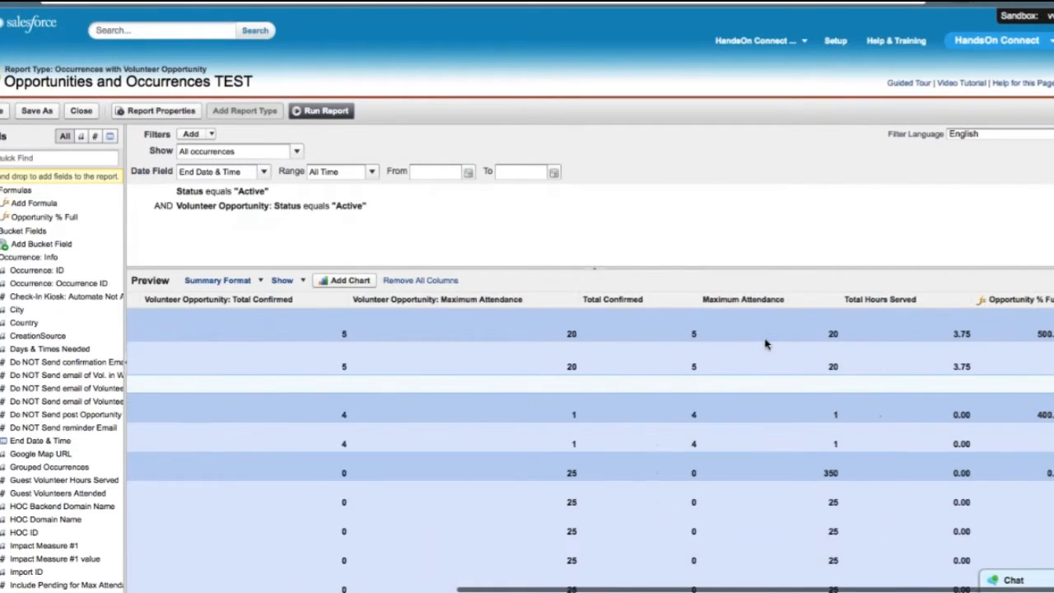
pyautogui.click(1017, 300)
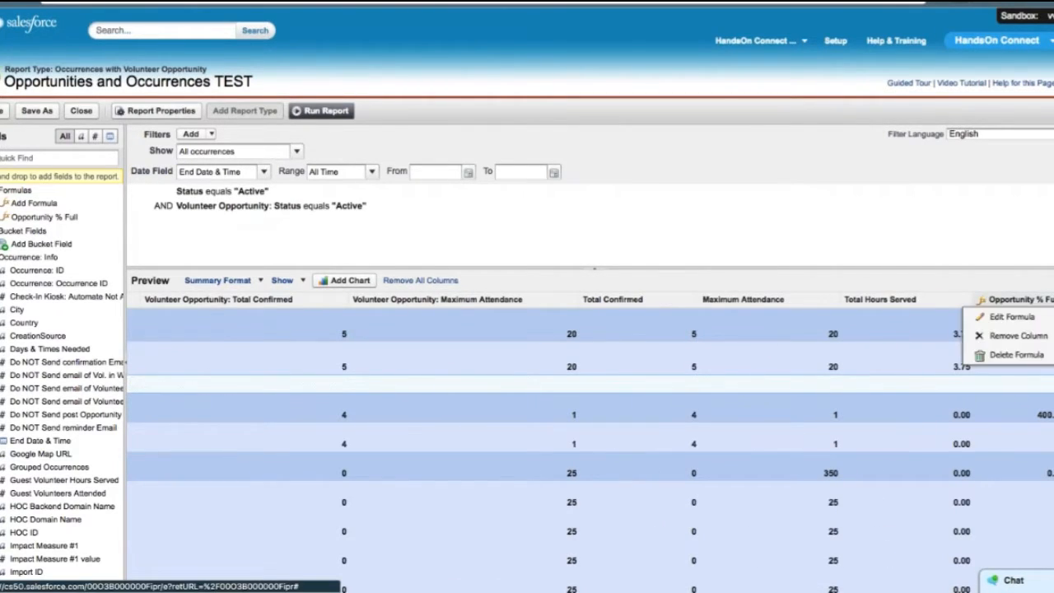
pyautogui.click(1006, 317)
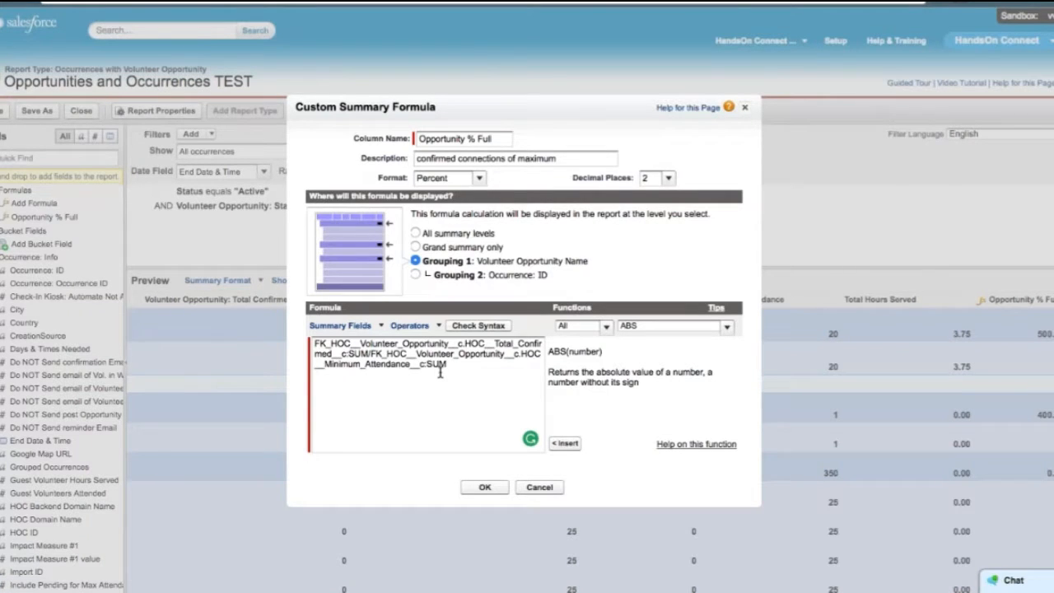
pyautogui.moveTo(447, 364); pyautogui.dragTo(390, 363)
pyautogui.click(372, 353)
pyautogui.moveTo(448, 364); pyautogui.dragTo(371, 356)
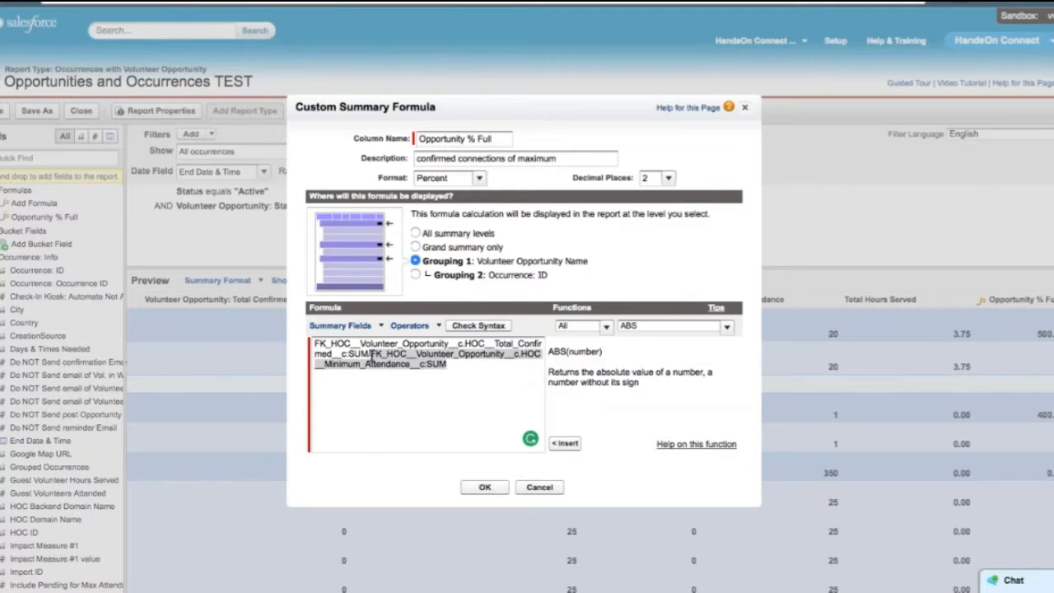
pyautogui.press('BackSpace')
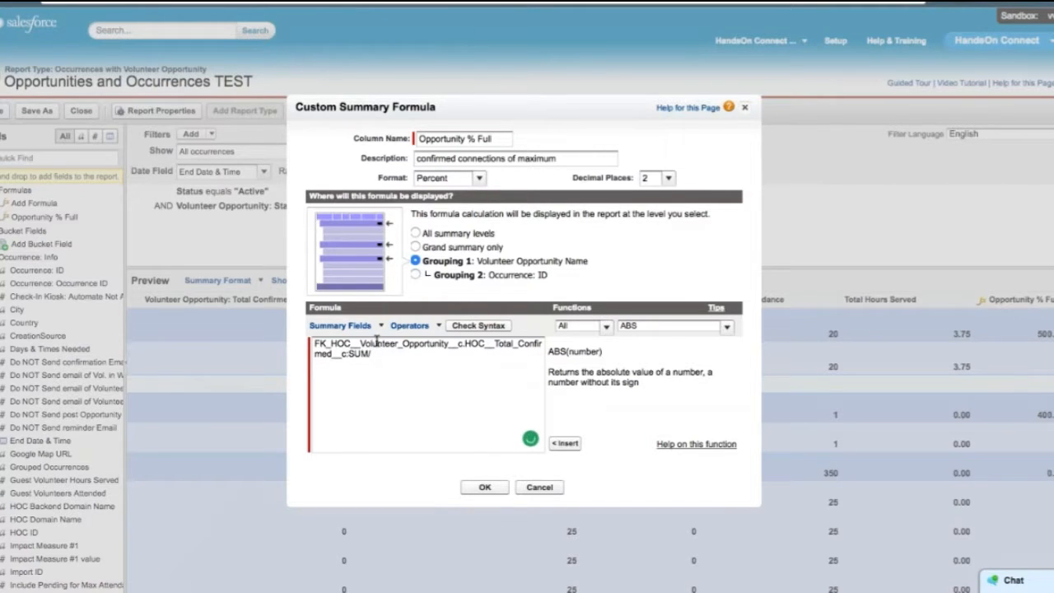
# Step: Insert the Sum of Maximum Attendance as the divisor of the Opportunity % Full formula and confirm the formula
pyautogui.click(380, 326)
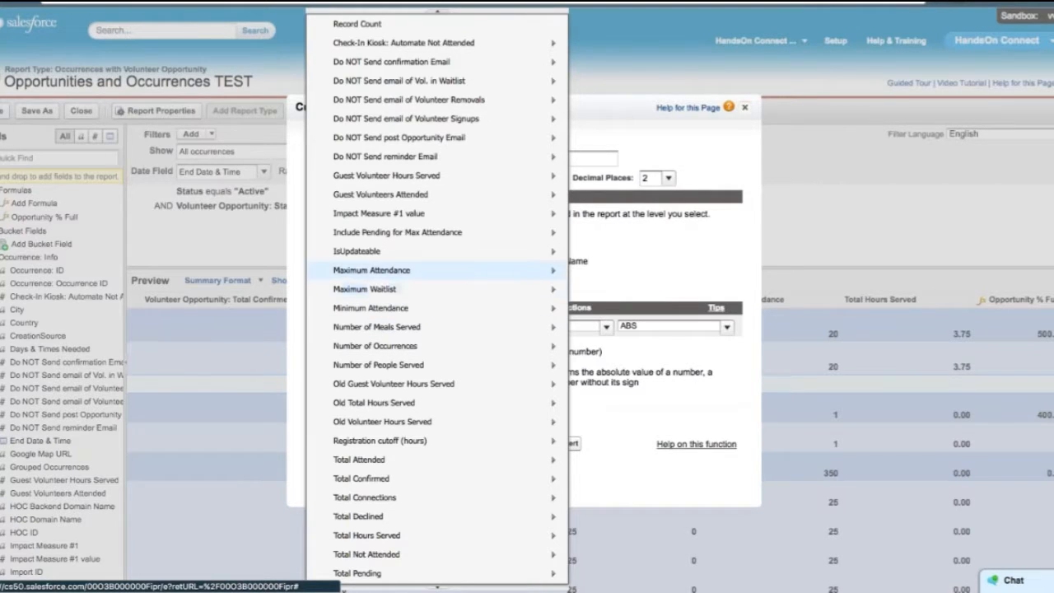
pyautogui.moveTo(375, 273)
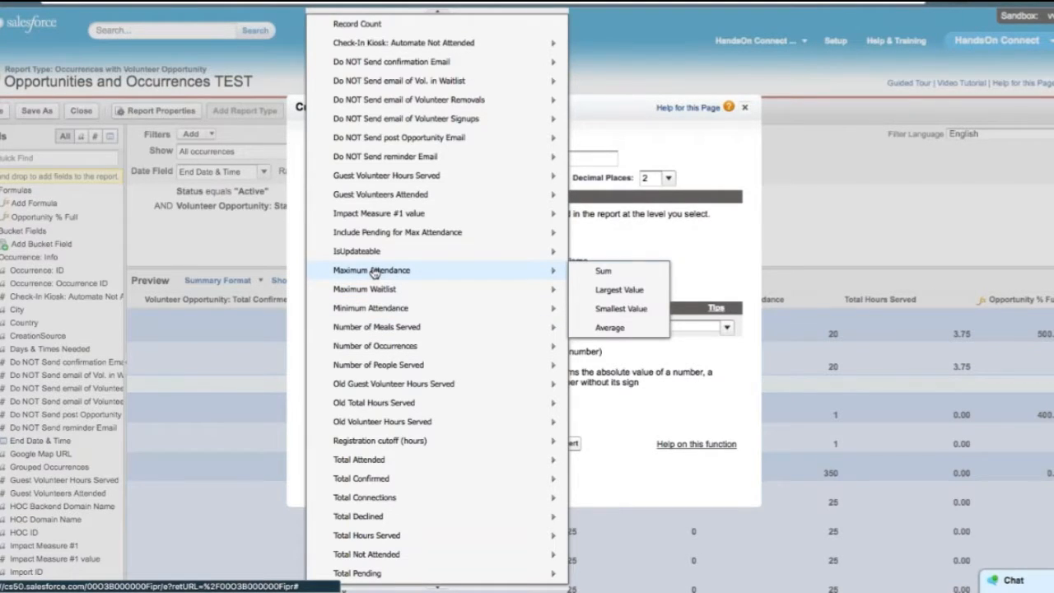
pyautogui.click(606, 272)
pyautogui.click(482, 487)
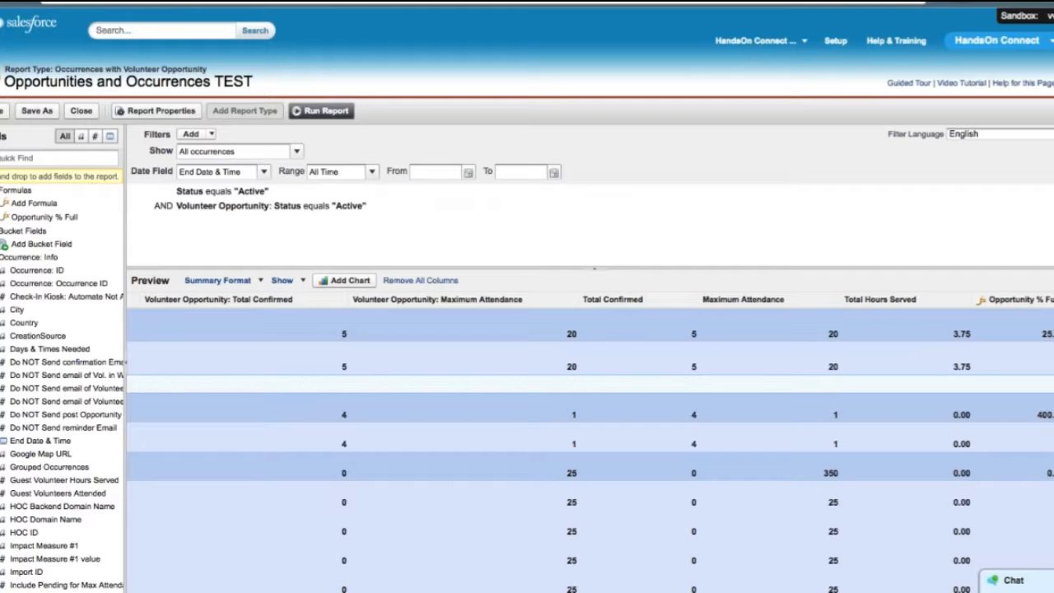
# Step: Add a custom summary formula column named "Occurrence % Full" with the description "confirmed of maximum attendance"
pyautogui.moveTo(20, 203); pyautogui.dragTo(949, 301)
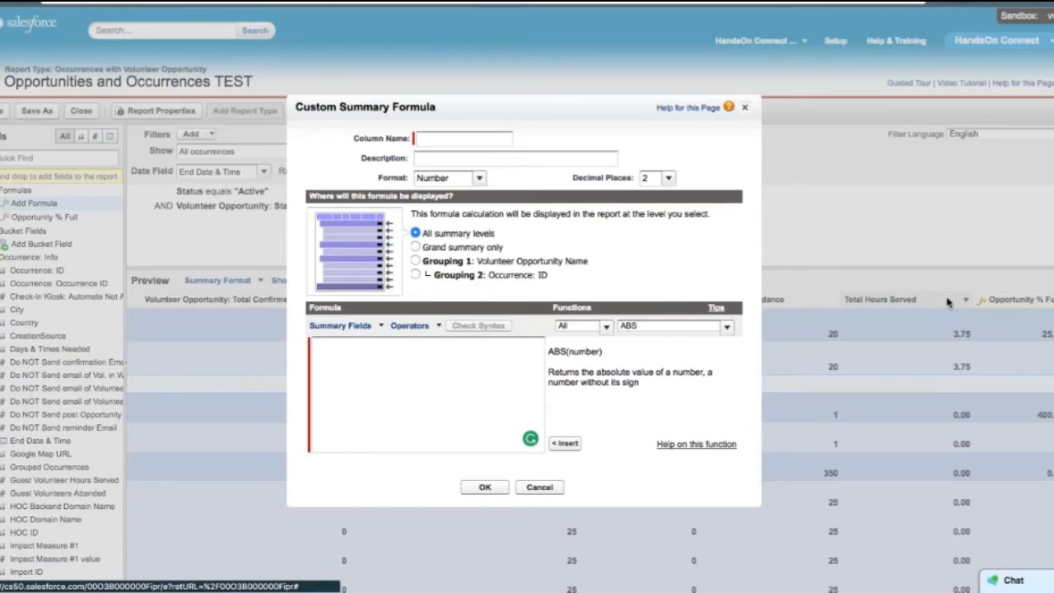
pyautogui.write('Occurrence ')
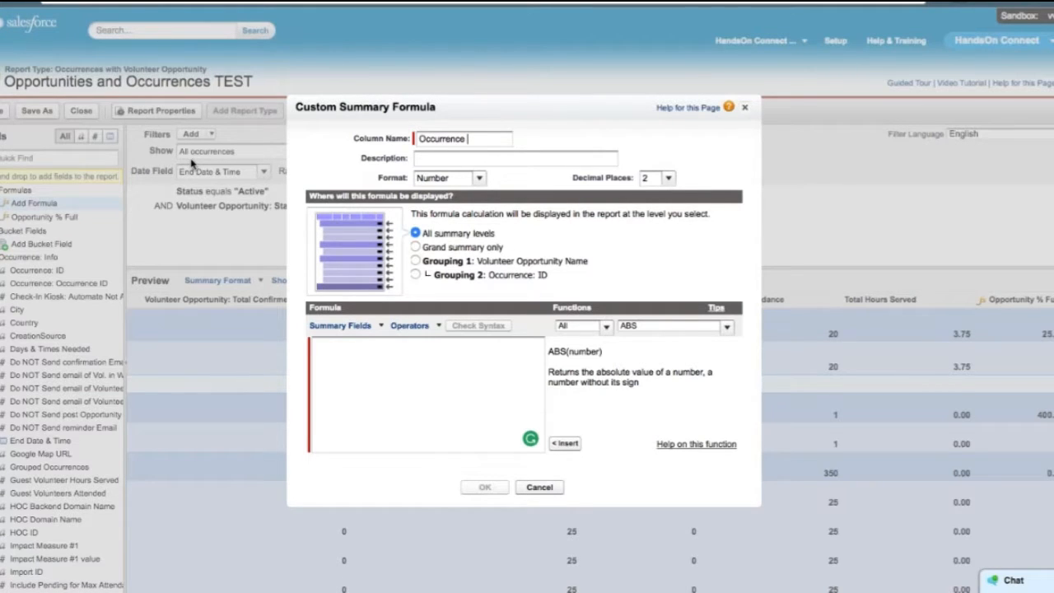
pyautogui.write('% Full')
pyautogui.press('Tab')
pyautogui.write('confirmed of maximum attendance')
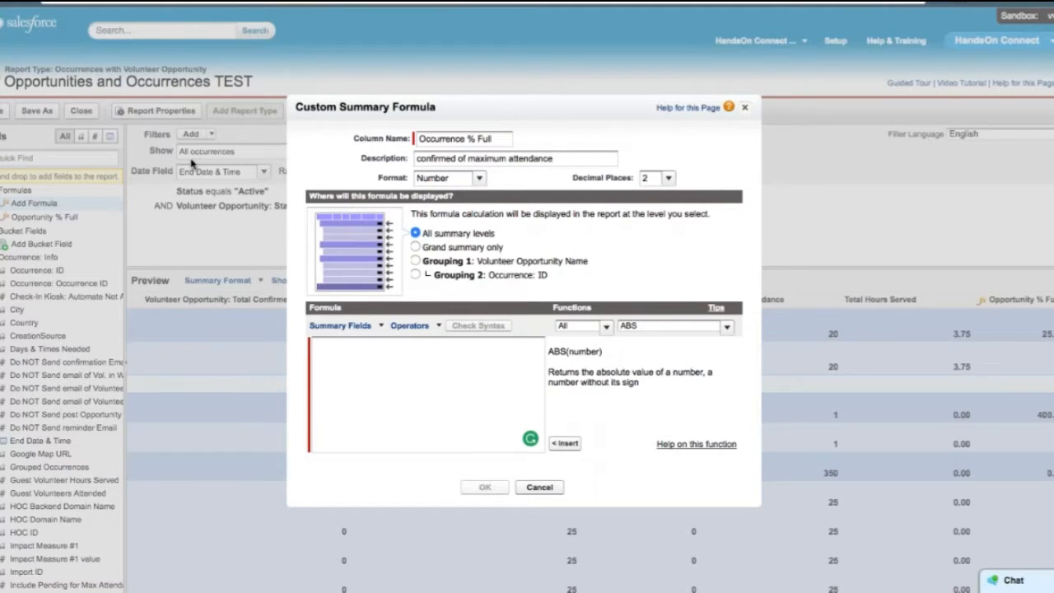
# Step: Set the Occurrence % Full formula's format to Percent and display it at the Occurrence: ID grouping level
pyautogui.click(476, 178)
pyautogui.click(437, 209)
pyautogui.click(416, 275)
# Step: Build the formula as the Sum of Total Confirmed divided by the Sum of Maximum Attendance and confirm it
pyautogui.click(387, 384)
pyautogui.click(340, 325)
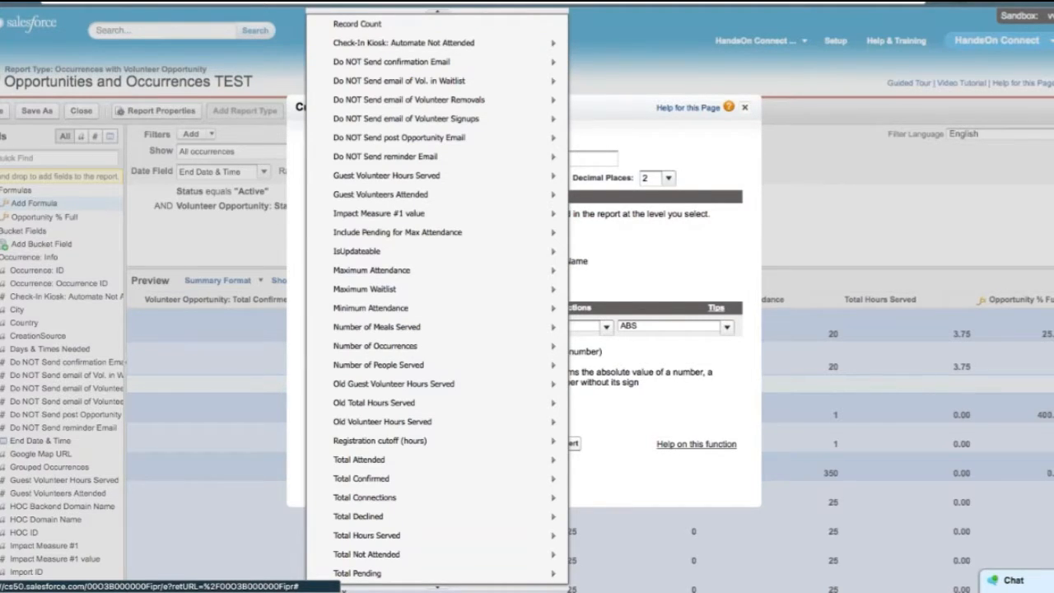
pyautogui.moveTo(428, 484)
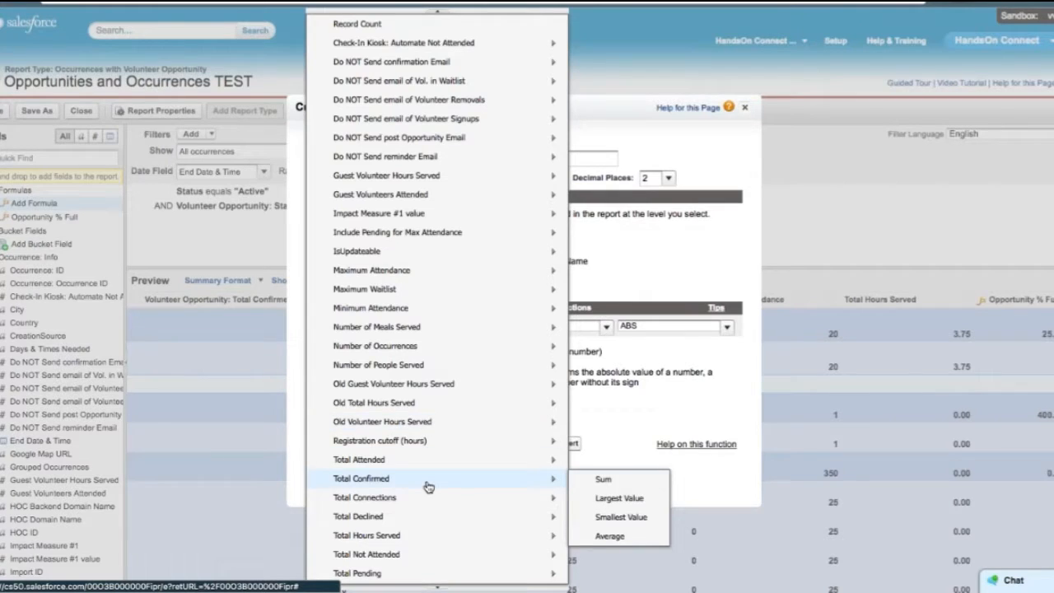
pyautogui.click(603, 482)
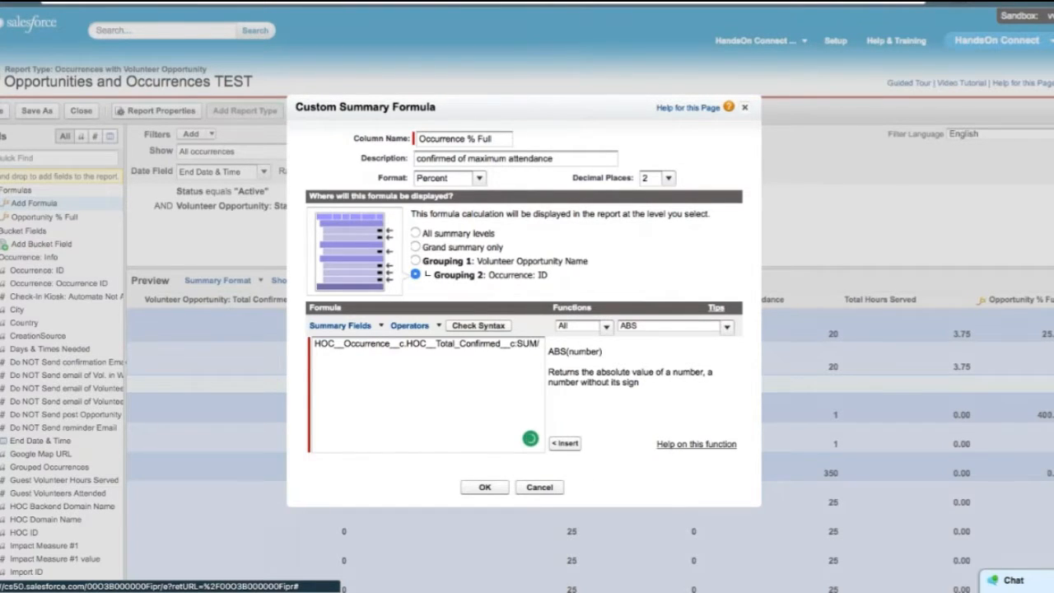
pyautogui.click(340, 325)
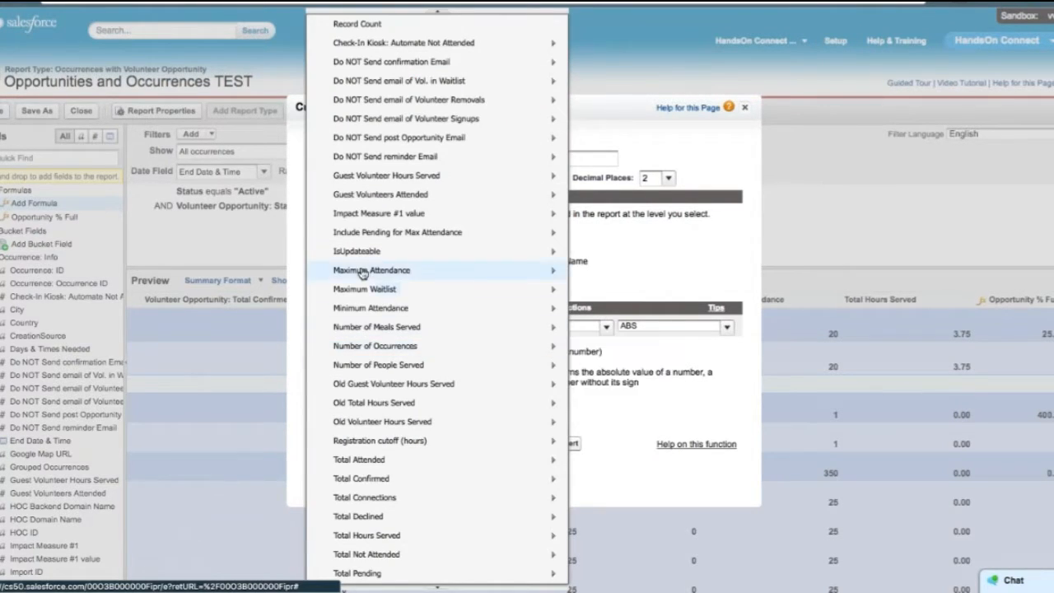
pyautogui.moveTo(362, 272)
pyautogui.click(603, 273)
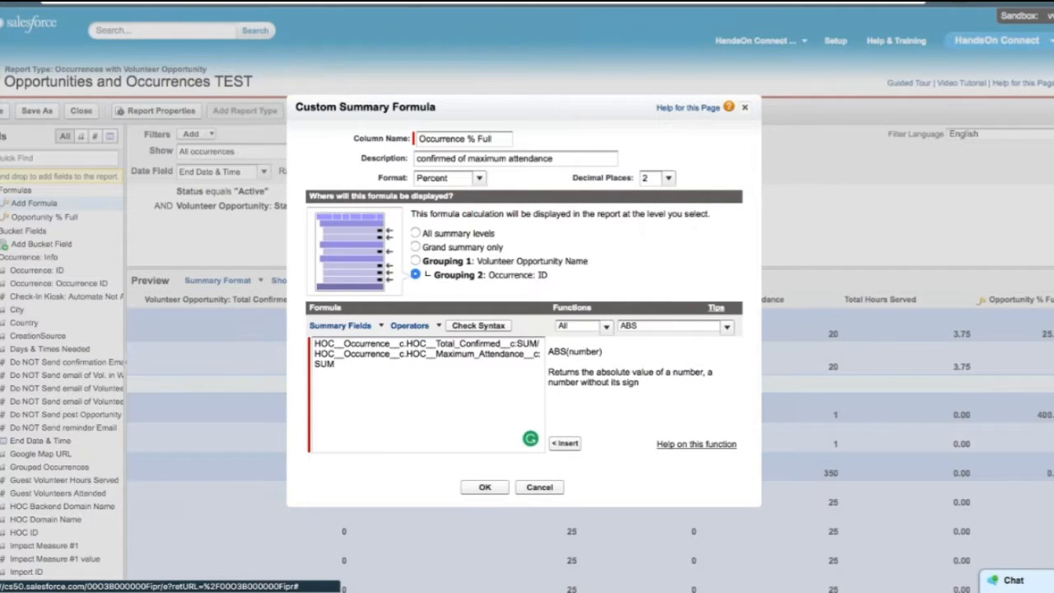
pyautogui.click(485, 487)
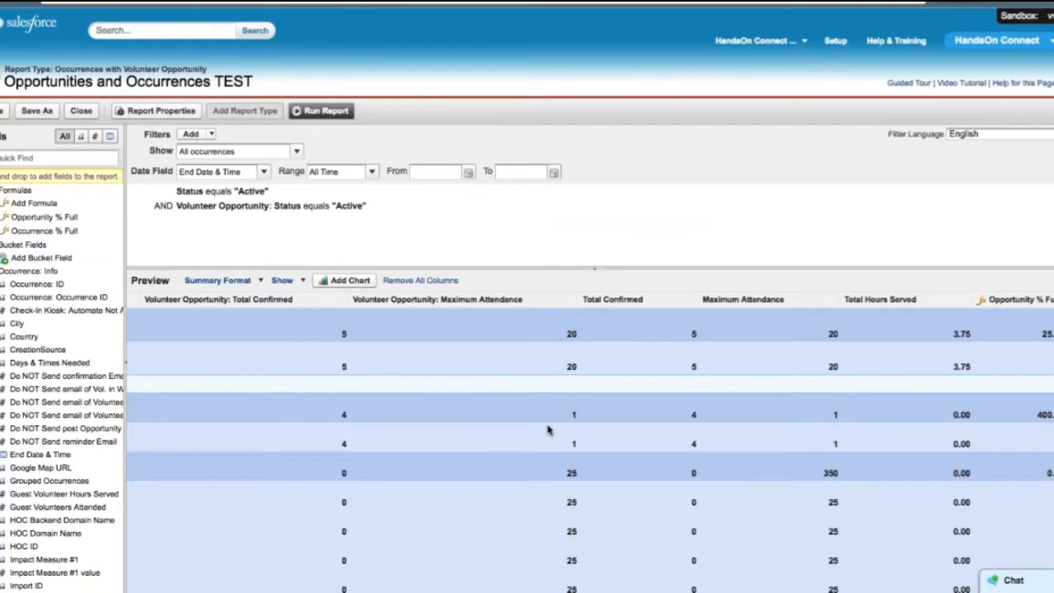
# Step: Compare the two percent-full columns with the confirmed and maximum attendance columns in the preview, and review the Occurrence % Full formula
pyautogui.scroll(-1, 548, 429)
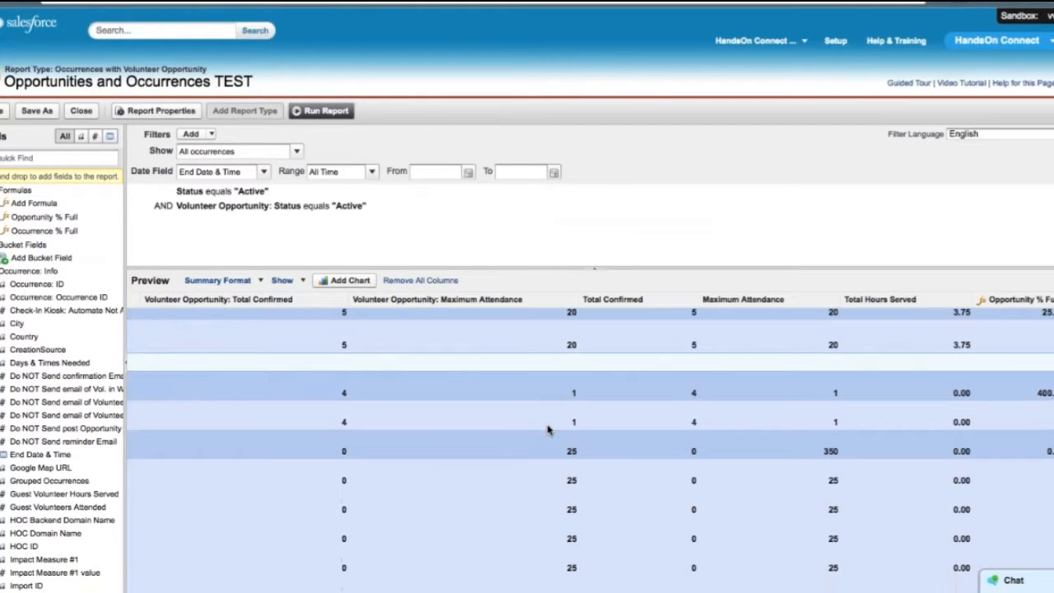
pyautogui.scroll(1, 547, 429)
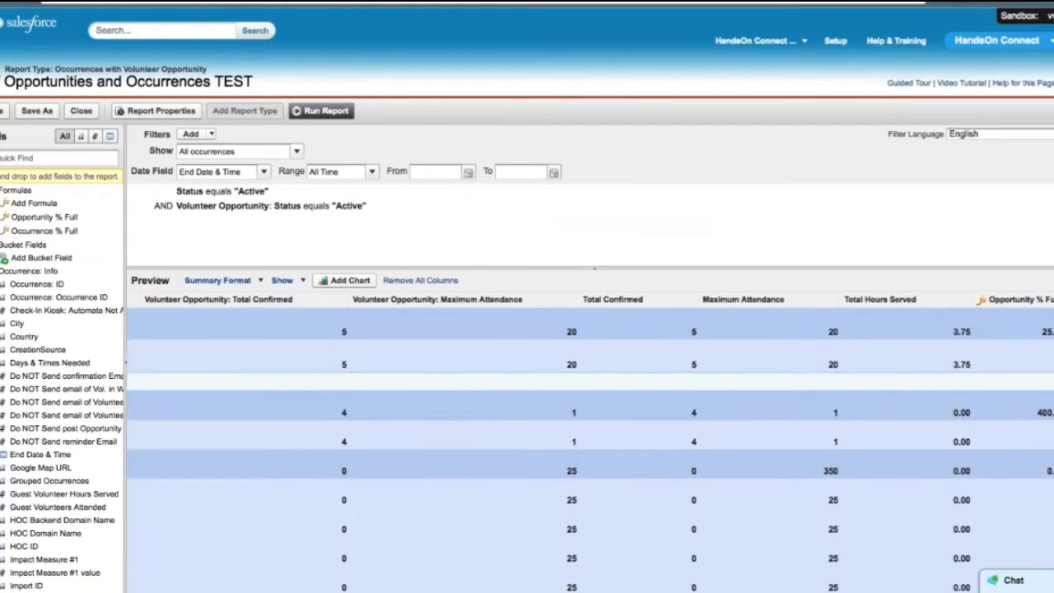
pyautogui.hscroll(3, 1040, 327)
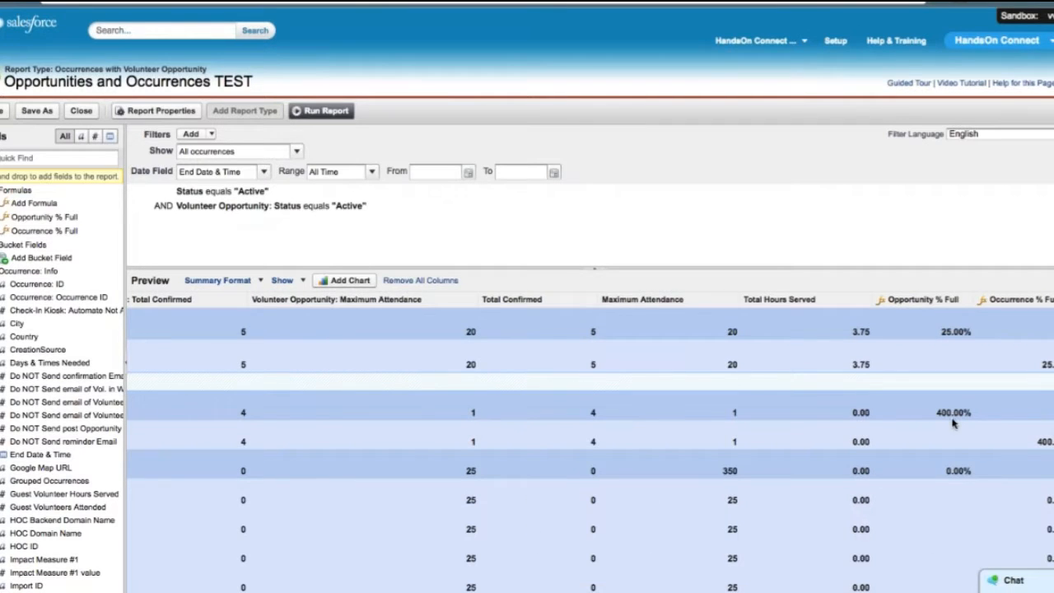
pyautogui.hscroll(-4, 255, 450)
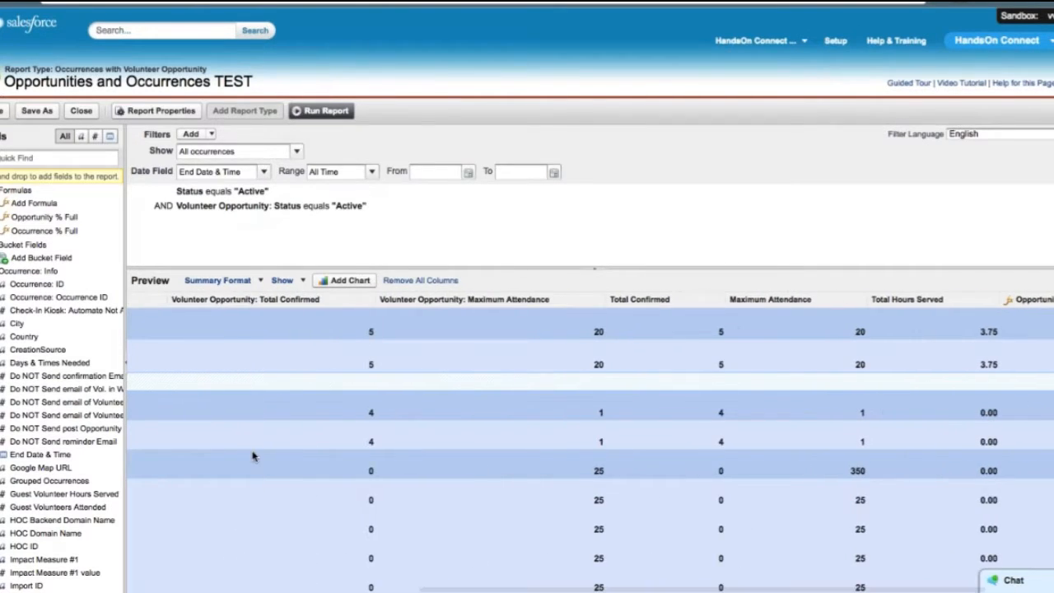
pyautogui.hscroll(4, 631, 434)
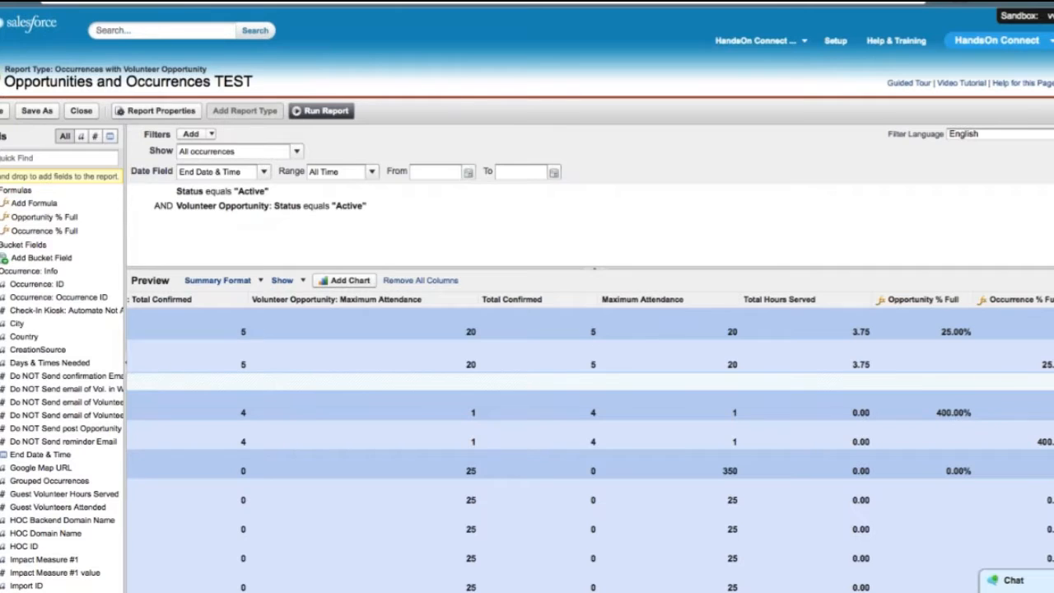
pyautogui.click(1052, 299)
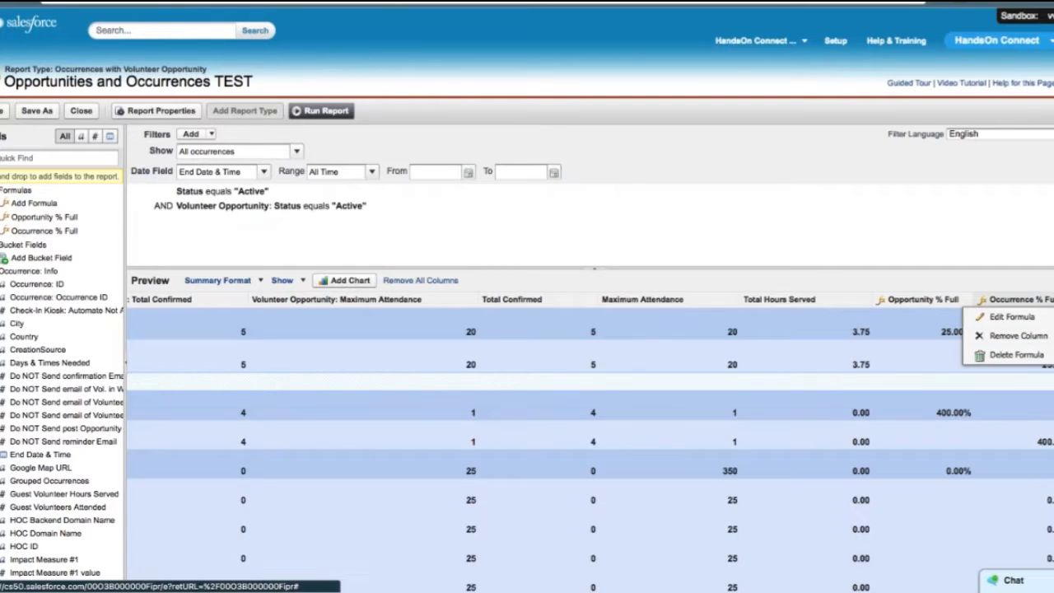
pyautogui.click(1011, 316)
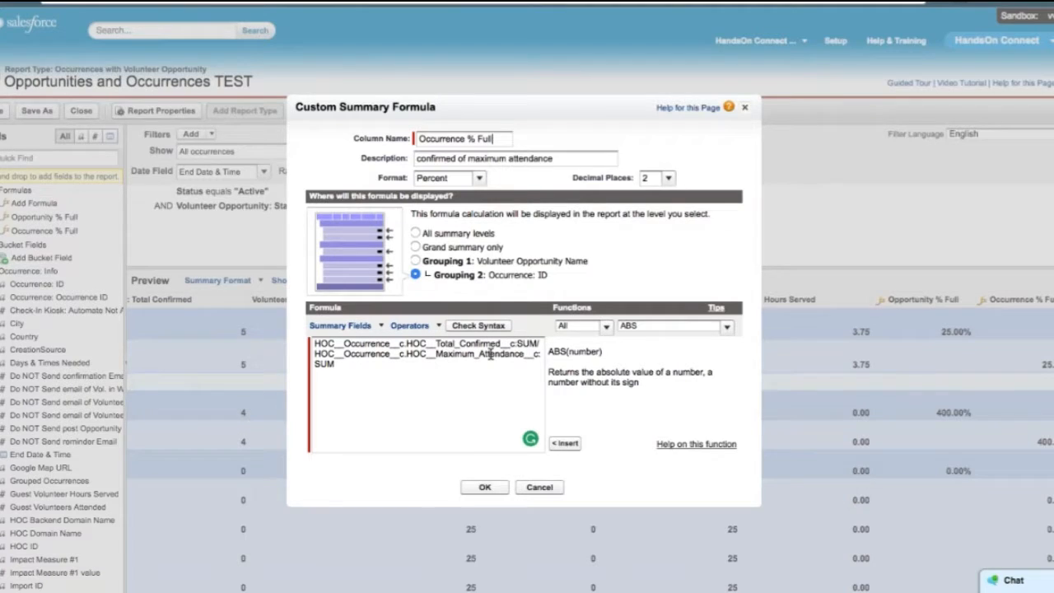
pyautogui.click(487, 489)
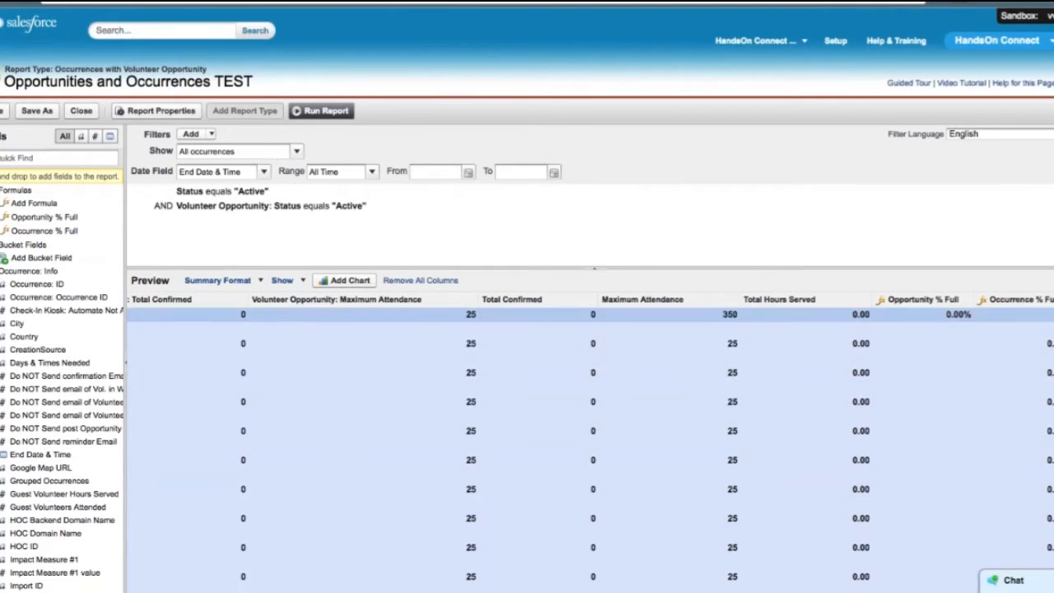
# Step: Run the report and examine the Opportunity % Full and Occurrence % Full values across the grouped opportunities
pyautogui.click(326, 110)
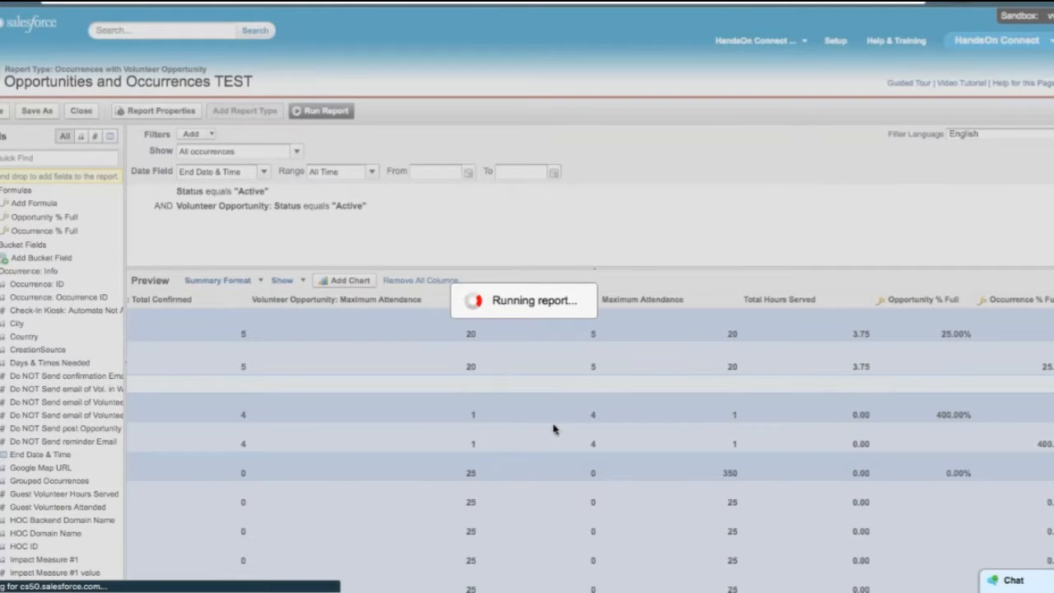
pyautogui.scroll(-3, 553, 429)
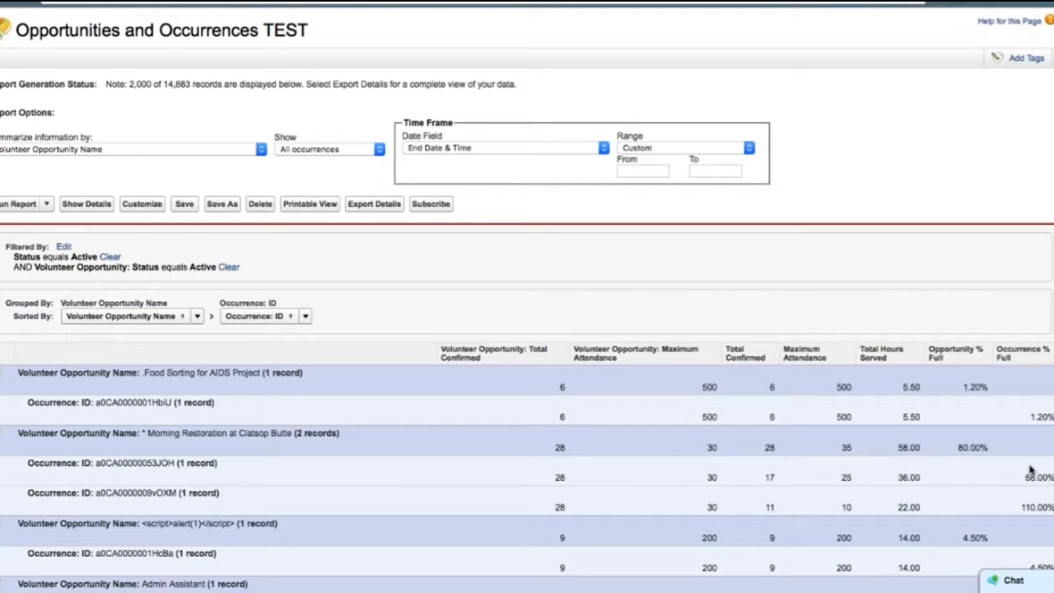
pyautogui.scroll(-8, 977, 486)
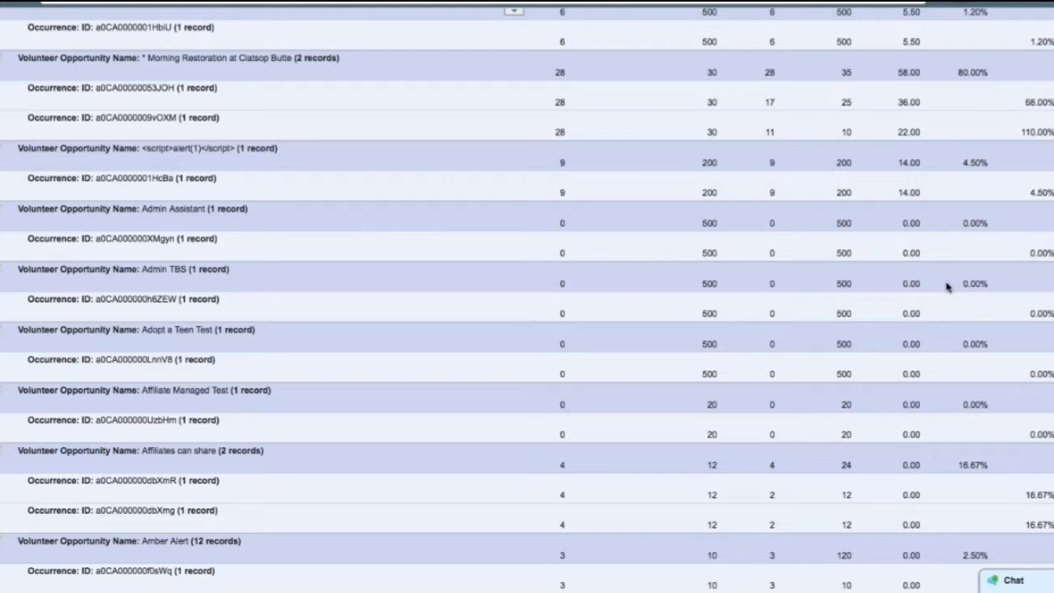
pyautogui.scroll(-4, 971, 280)
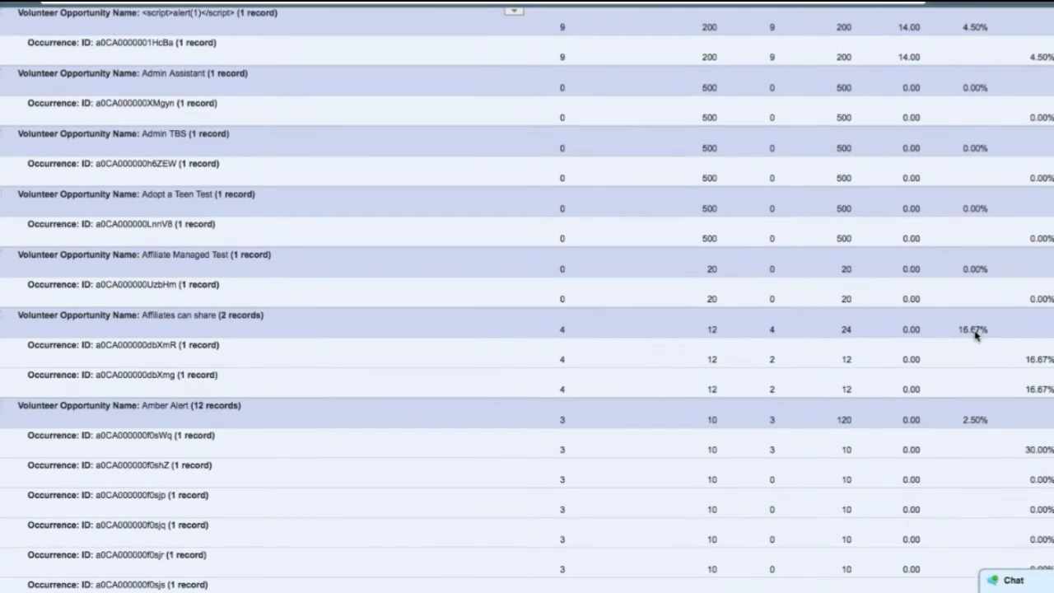
pyautogui.scroll(-6, 975, 333)
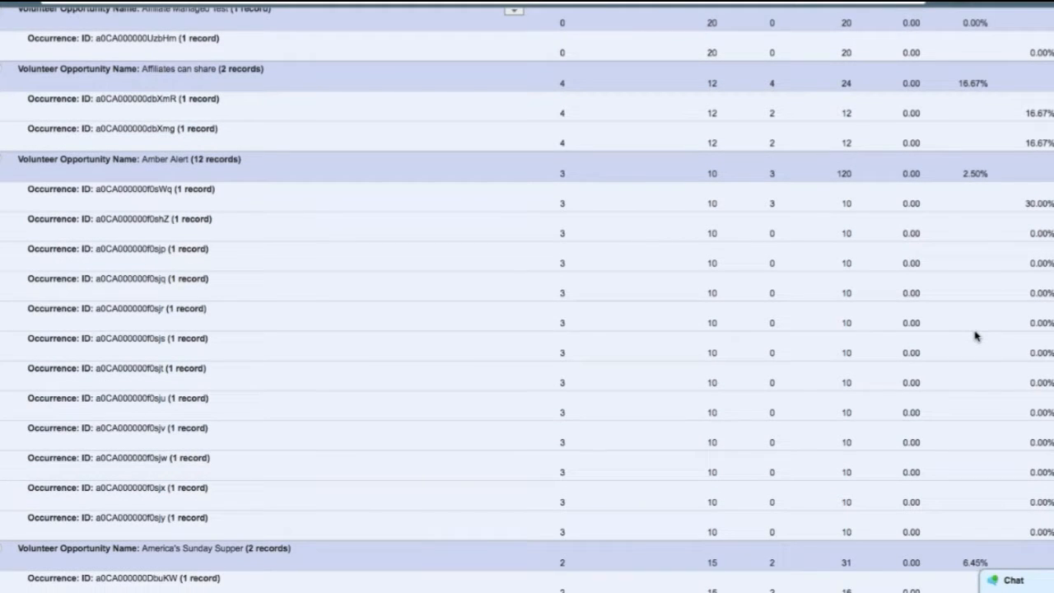
pyautogui.scroll(20, 846, 354)
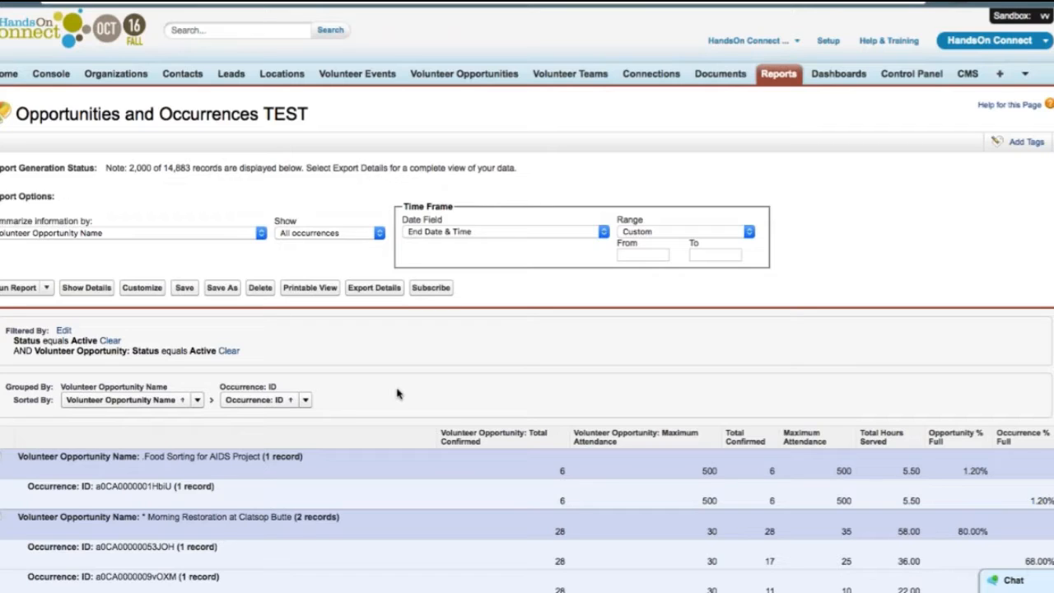
# Step: Reopen the report for customization and add a cross filter for Occurrences with Connections
pyautogui.click(143, 292)
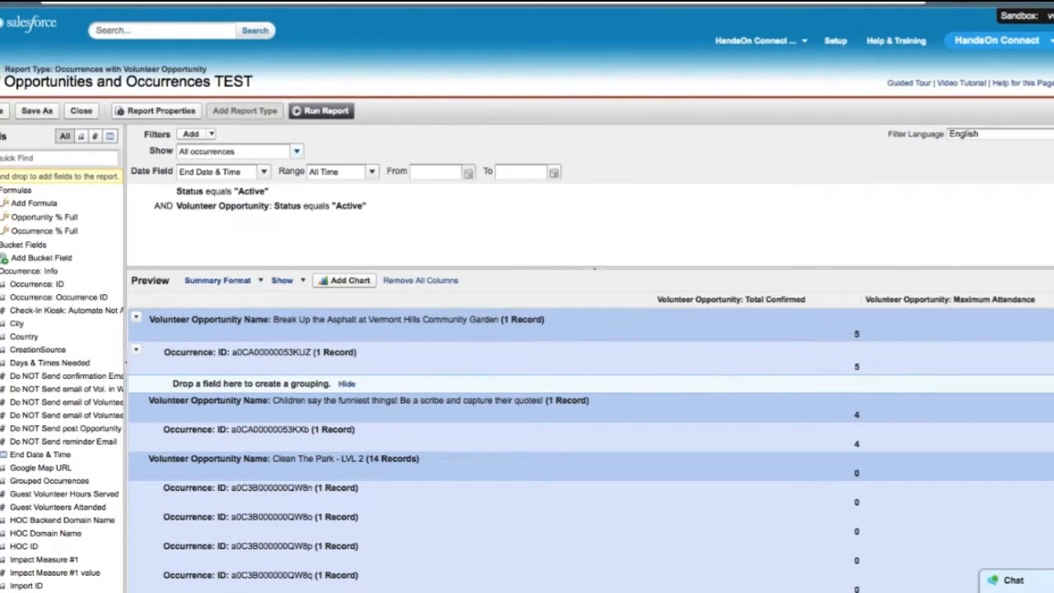
pyautogui.click(297, 152)
pyautogui.click(298, 154)
pyautogui.click(210, 135)
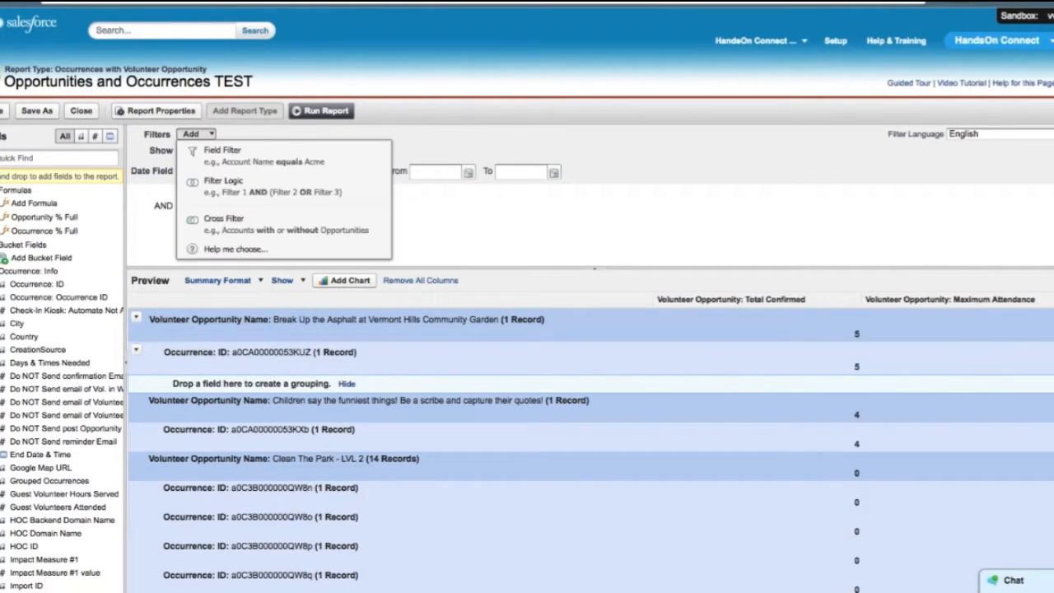
pyautogui.click(231, 225)
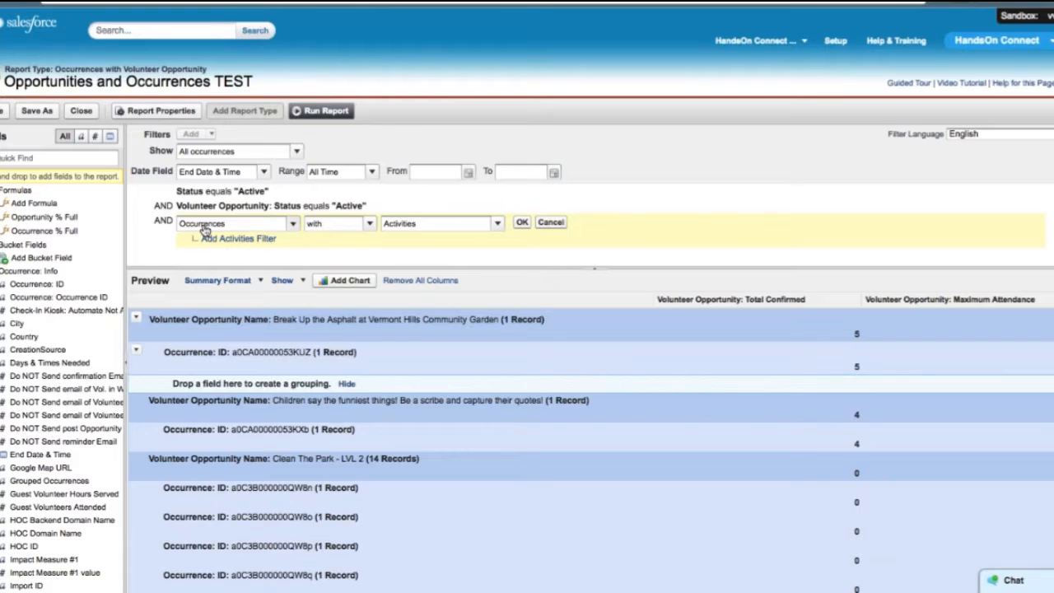
pyautogui.click(422, 224)
pyautogui.doubleClick(394, 223)
pyautogui.press('BackSpace')
pyautogui.write('connec')
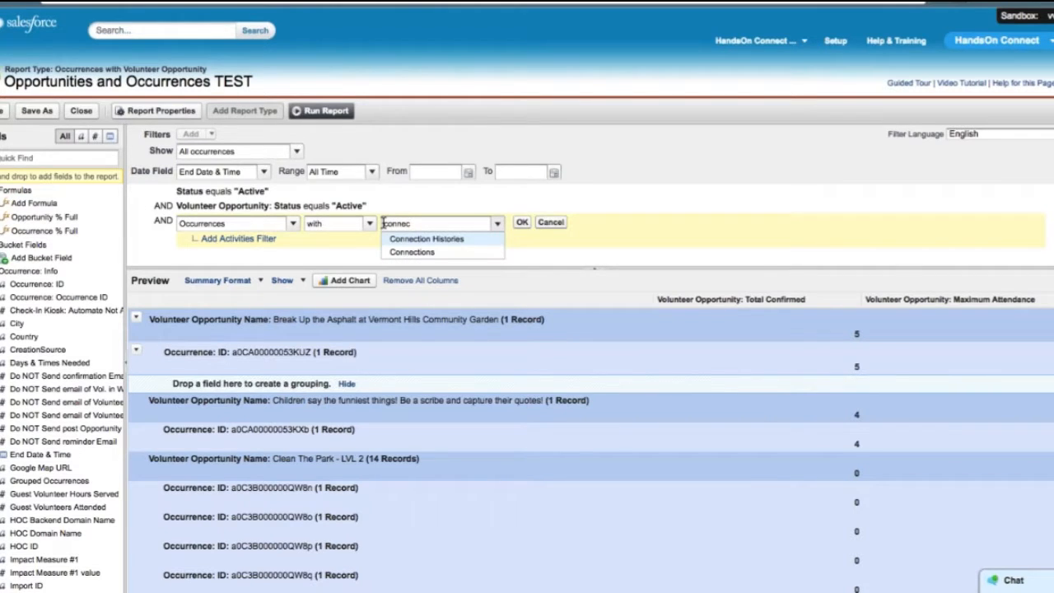
pyautogui.click(411, 252)
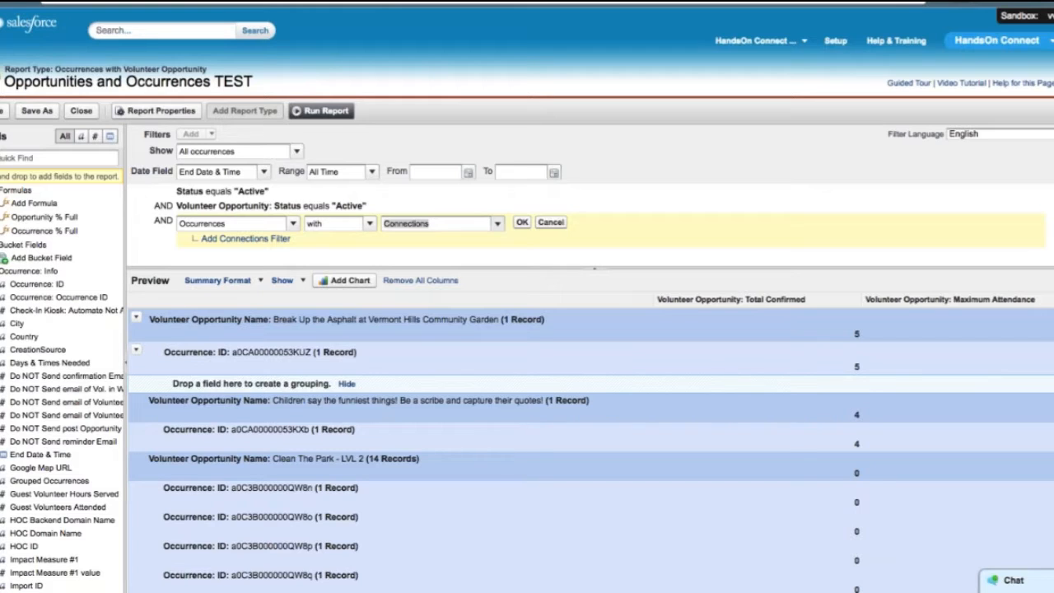
# Step: Add a Connections subfilter where Attendance Status equals Please Verify or Attended (and Hours Verified), and confirm the cross filter
pyautogui.click(238, 239)
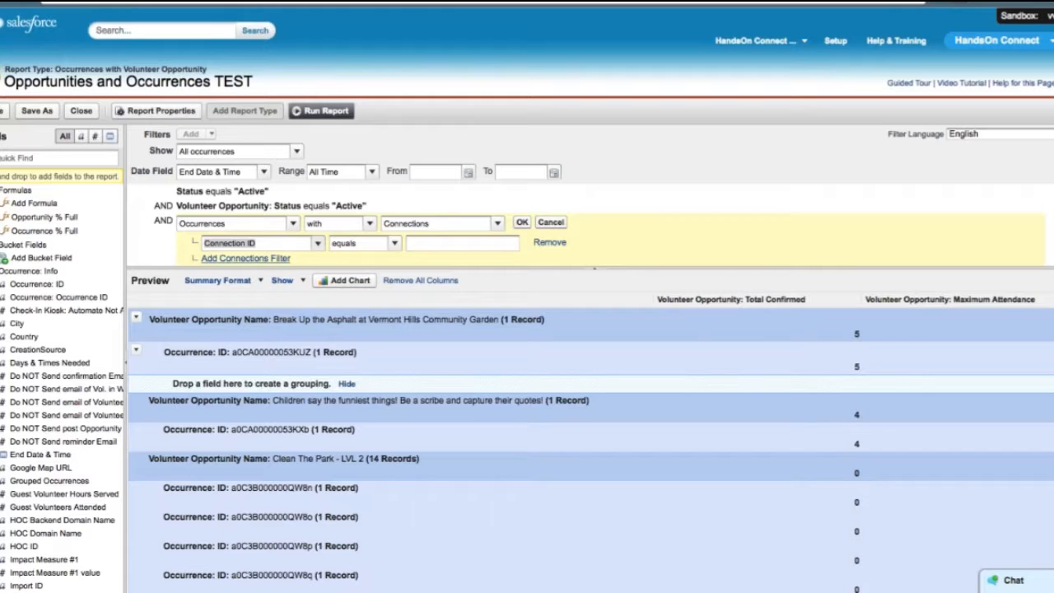
pyautogui.write('status')
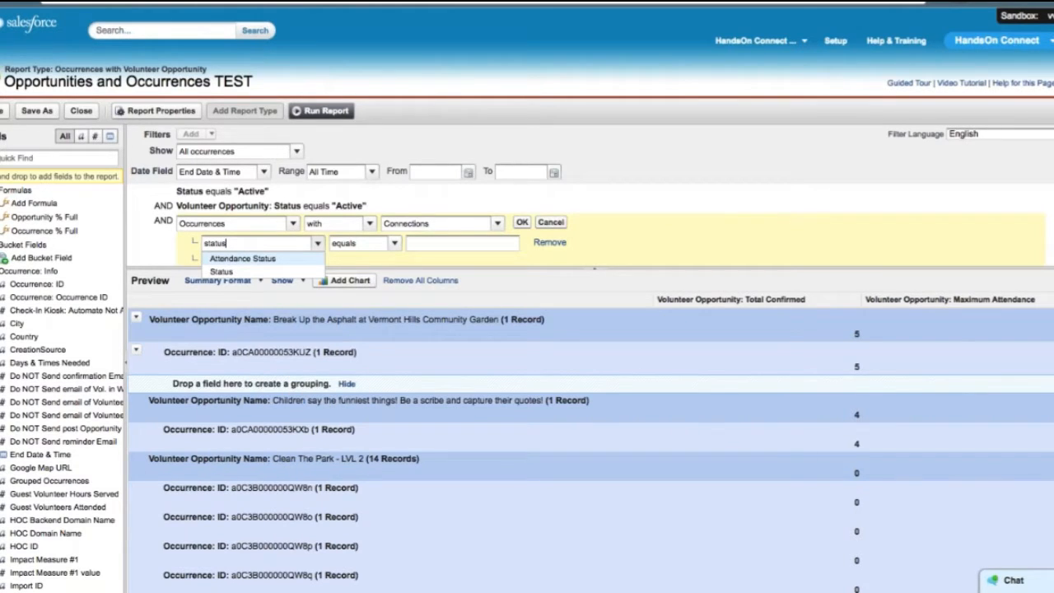
pyautogui.click(242, 258)
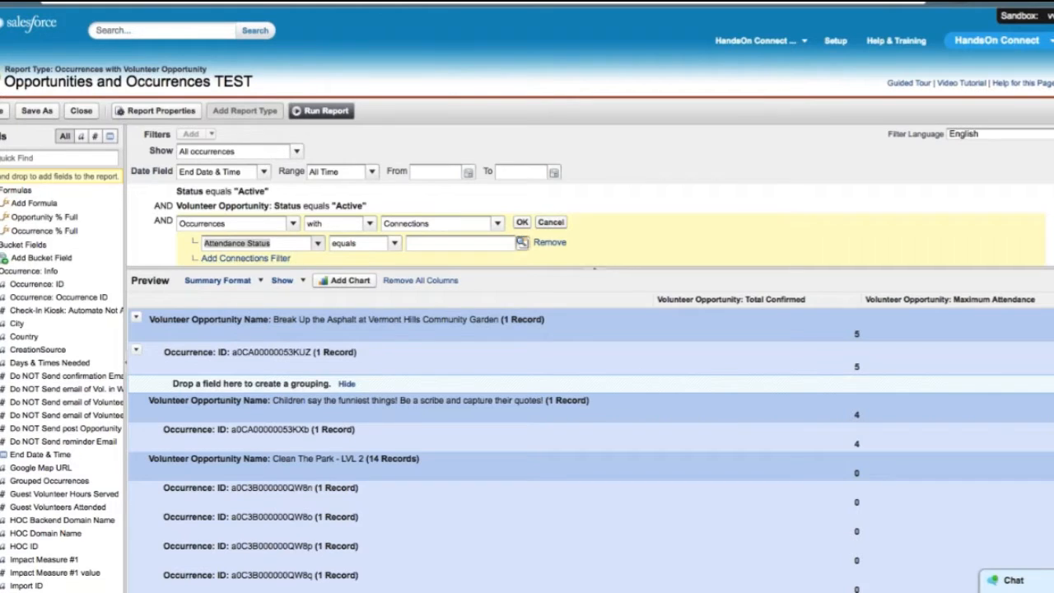
pyautogui.click(522, 244)
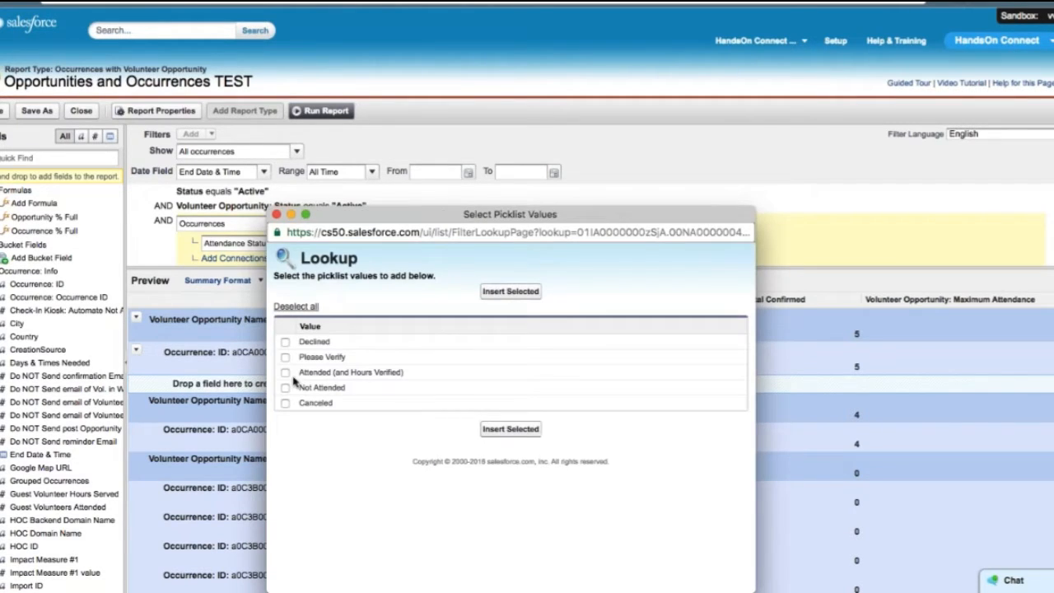
pyautogui.click(285, 373)
pyautogui.click(284, 356)
pyautogui.click(511, 291)
pyautogui.click(522, 221)
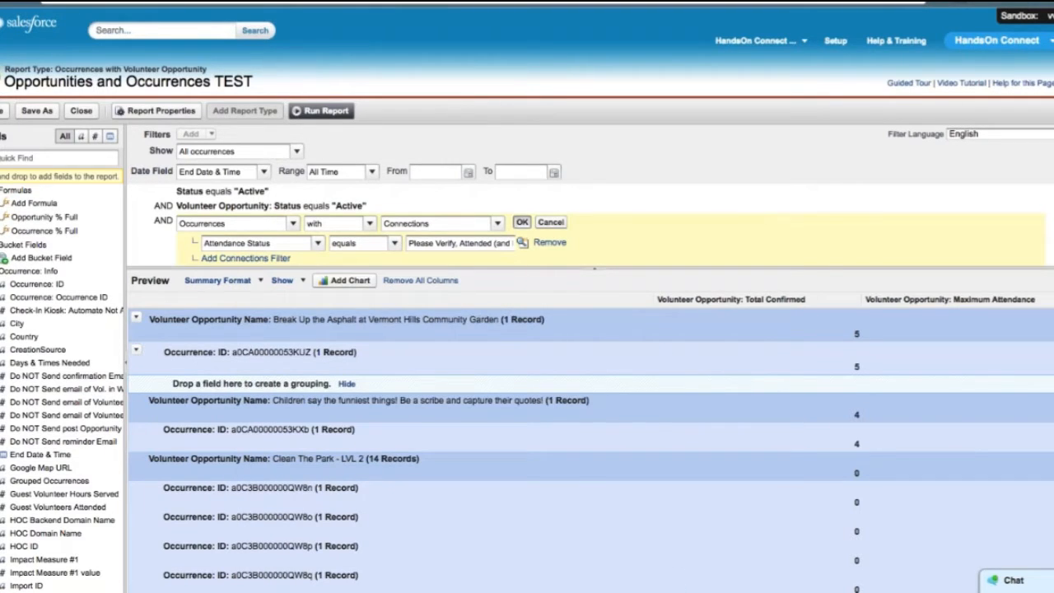
# Step: Run the cross-filtered report and examine its filter criteria and the grouped opportunity and occurrence results
pyautogui.click(328, 112)
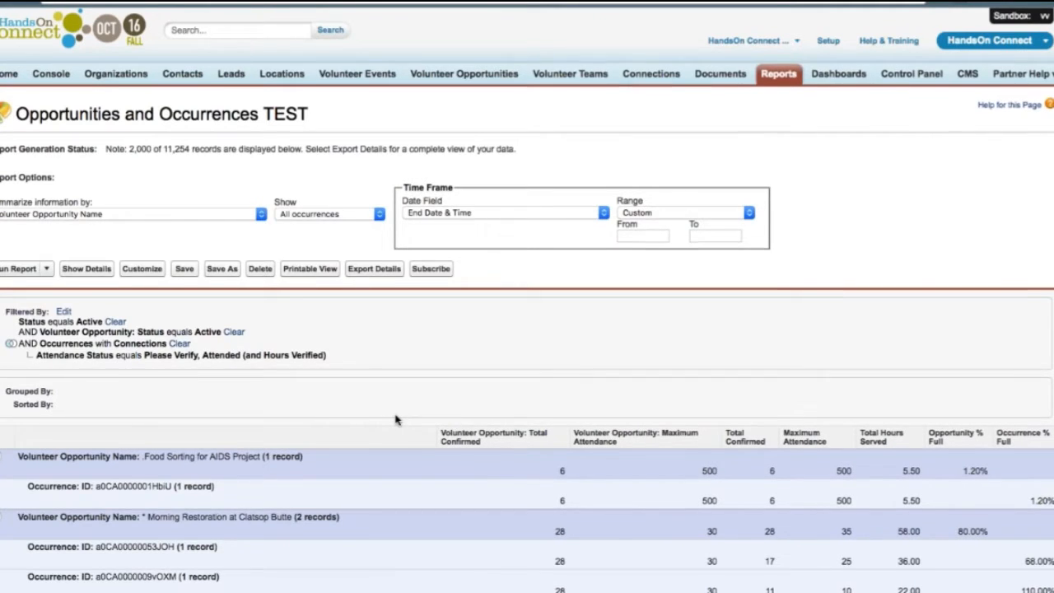
pyautogui.scroll(-3, 396, 420)
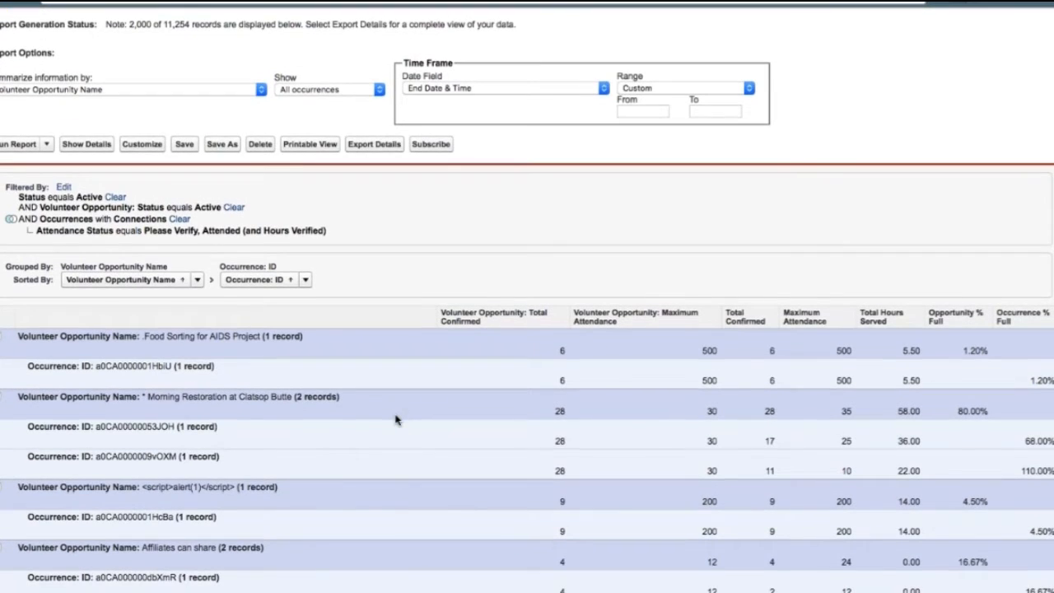
pyautogui.scroll(-4, 395, 420)
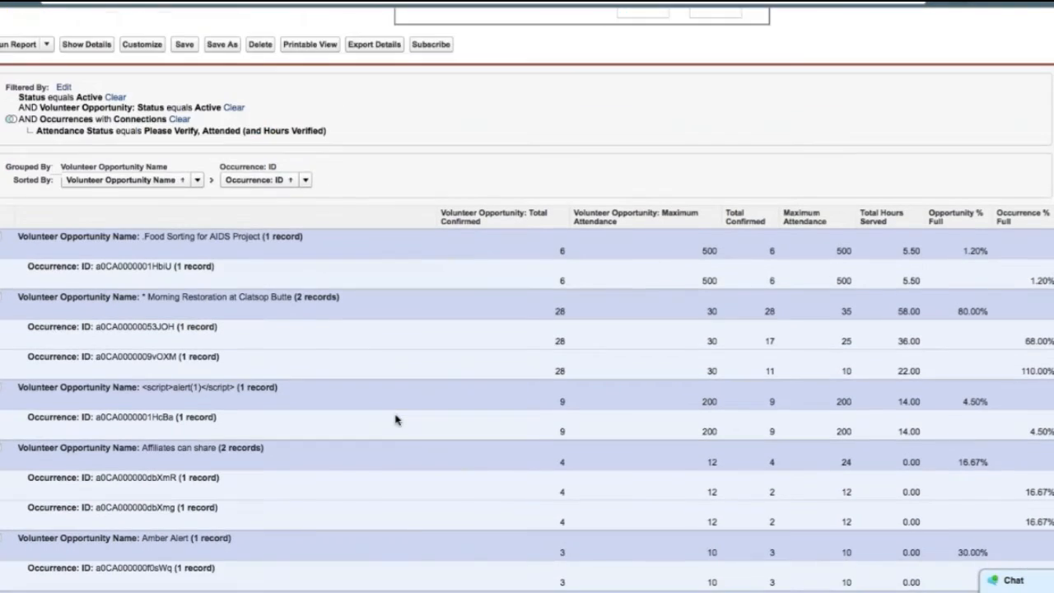
pyautogui.scroll(-6, 396, 420)
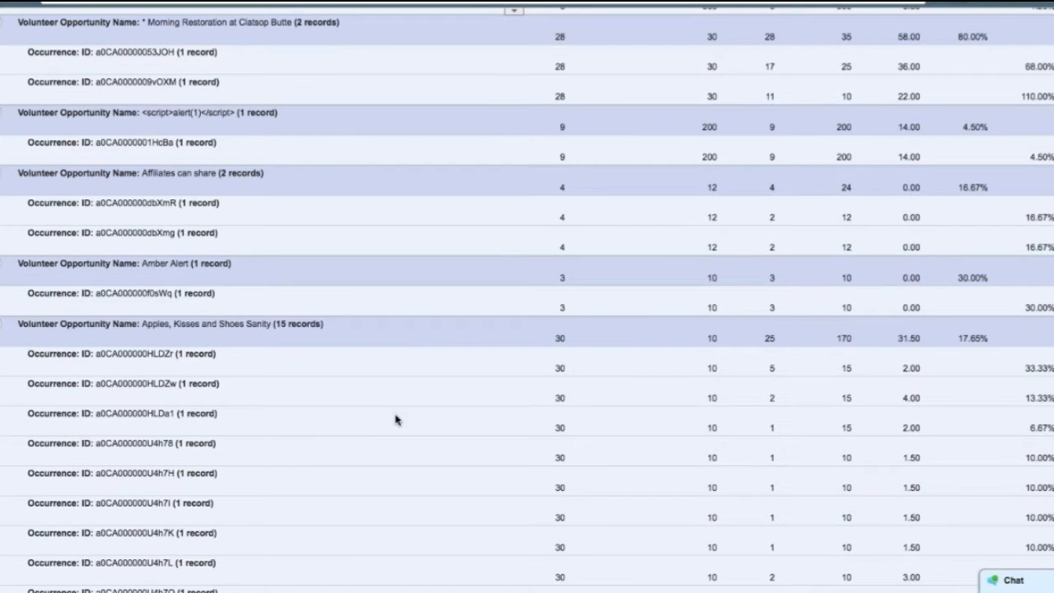
pyautogui.scroll(8, 396, 420)
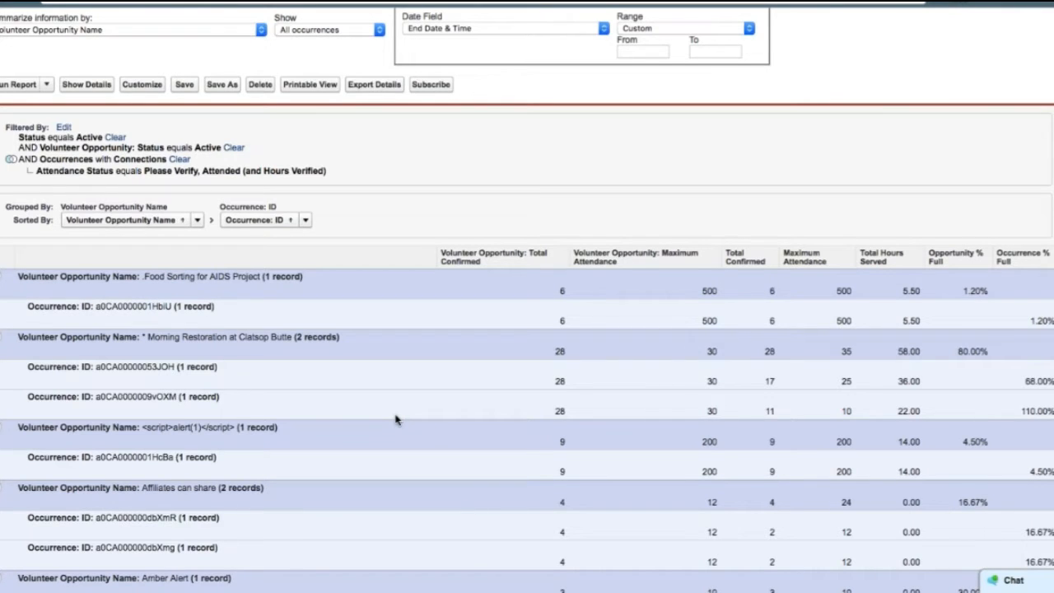
pyautogui.scroll(2, 395, 420)
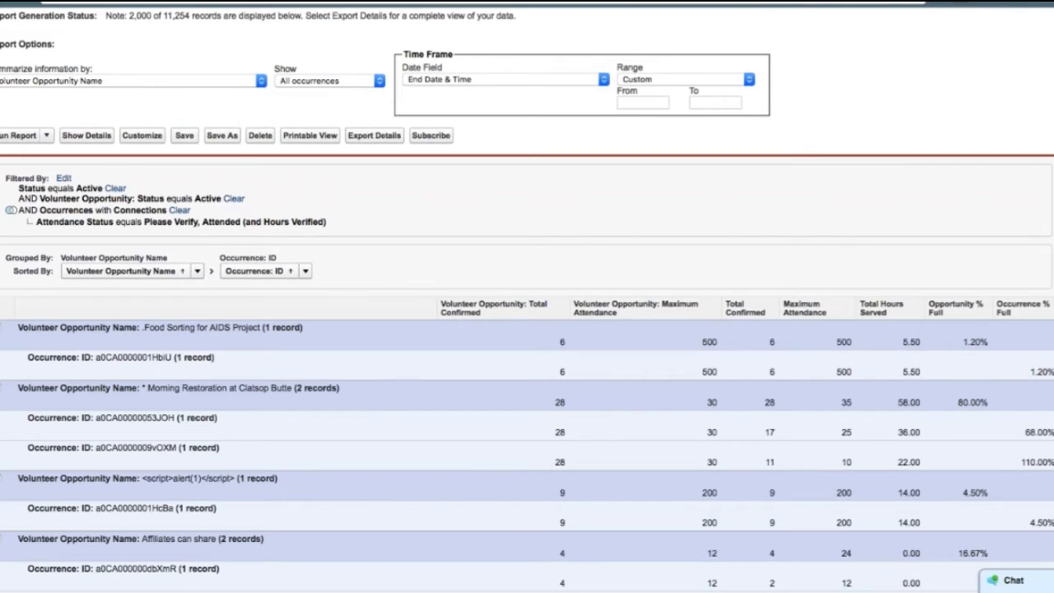
pyautogui.hotkey('ctrl', 'shift', 'Tab')
pyautogui.press('Right')
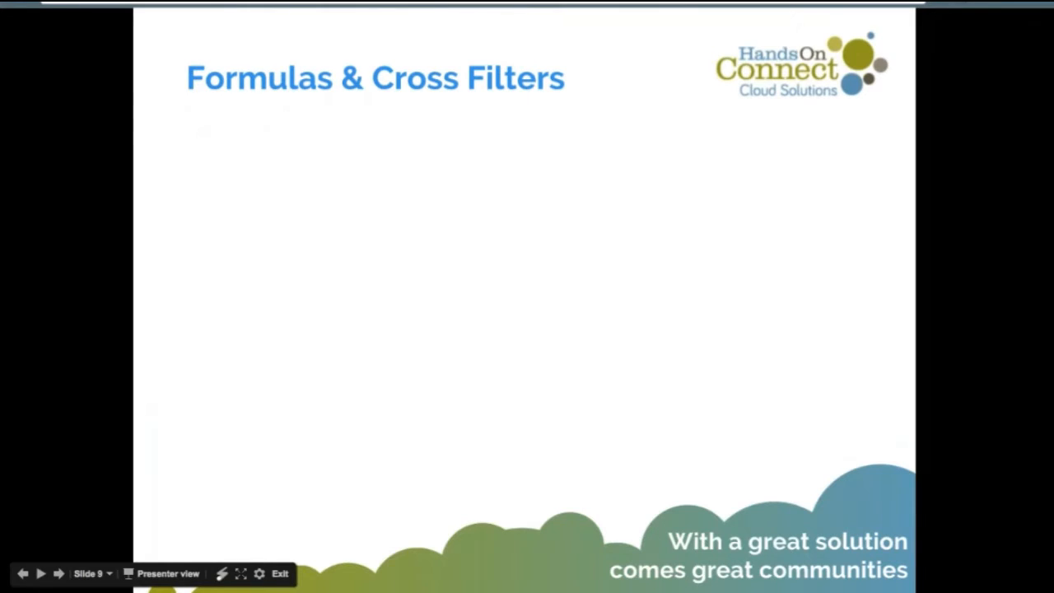
pyautogui.press('Right')
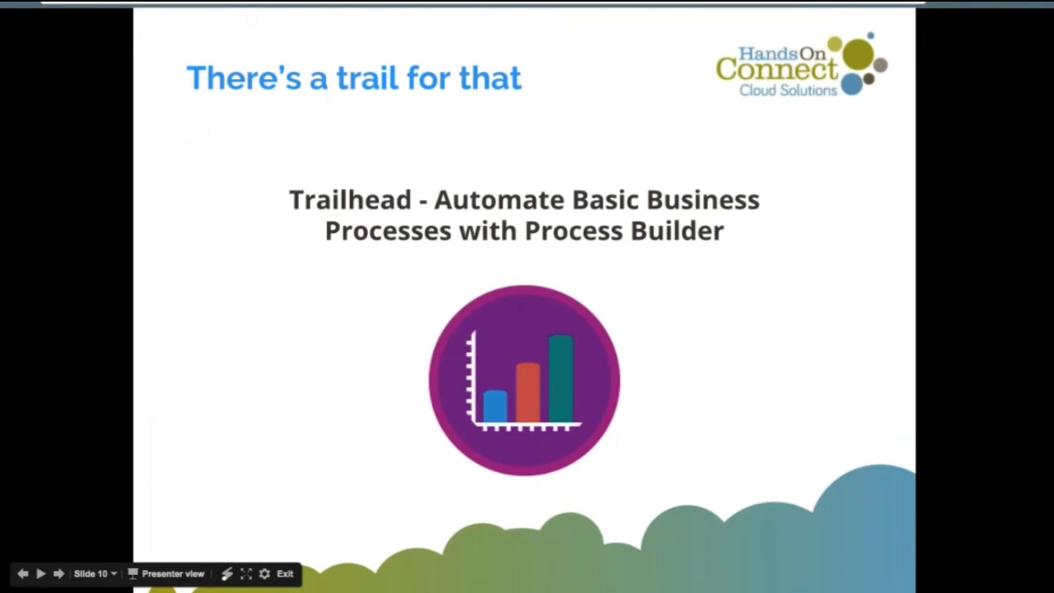